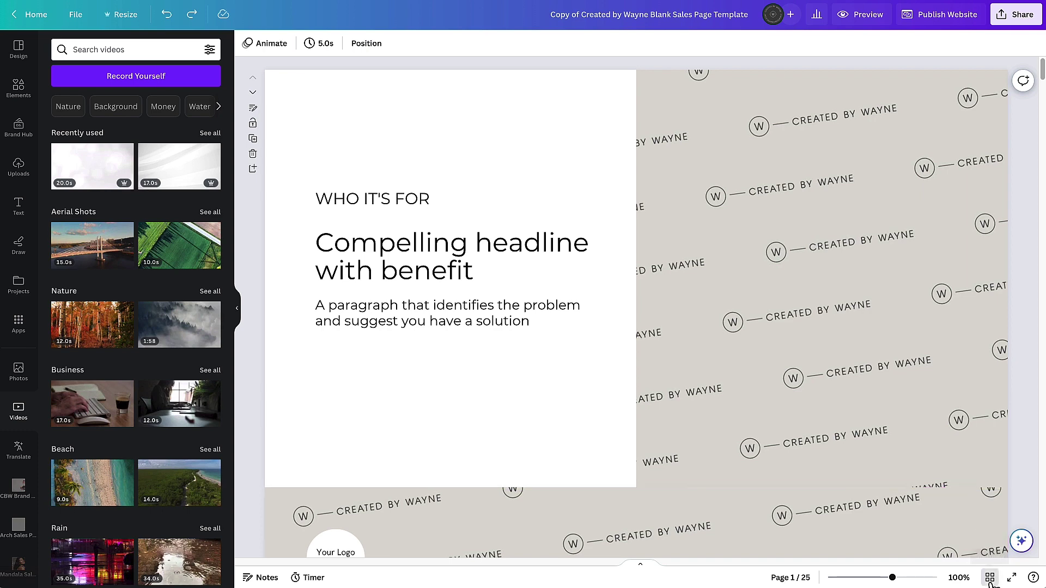
Step: In the page overview, move the statement-or-quote page to second place and the Results page to third
{"action": "left_click", "coordinate": [991, 580]}
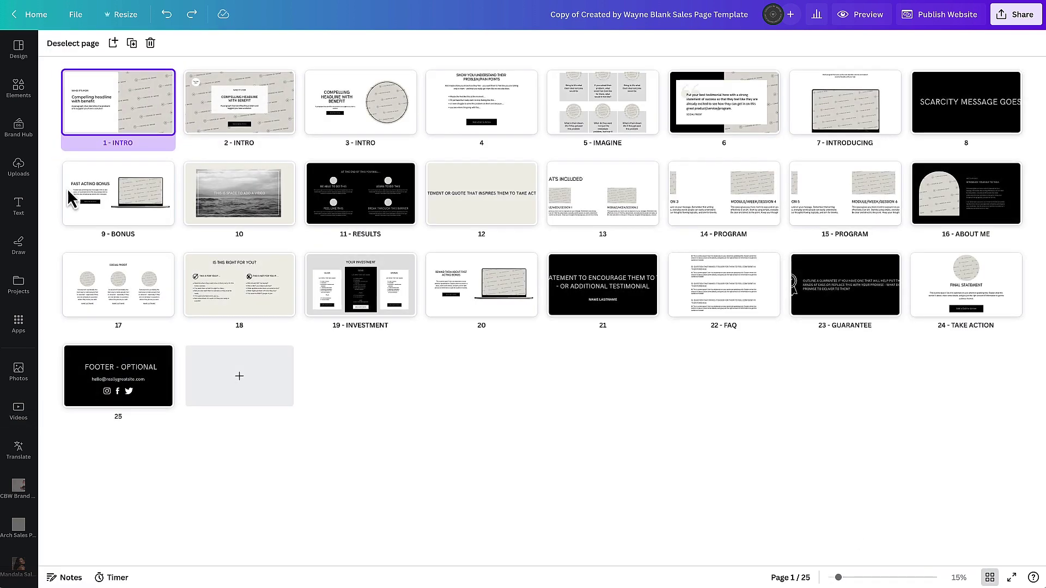
{"action": "left_click", "coordinate": [576, 442]}
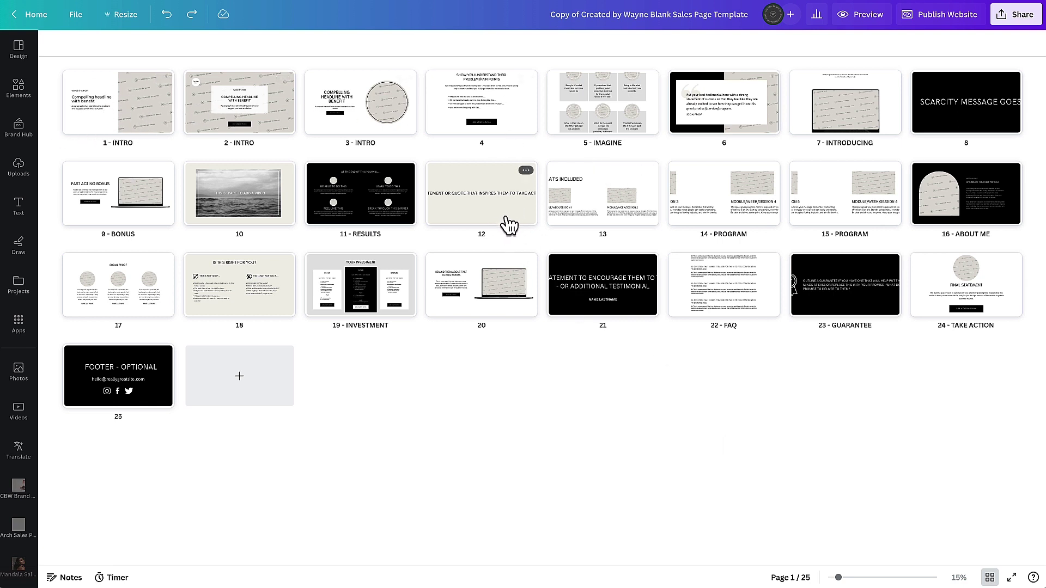
{"action": "left_click_drag", "start_coordinate": [478, 212], "coordinate": [206, 143]}
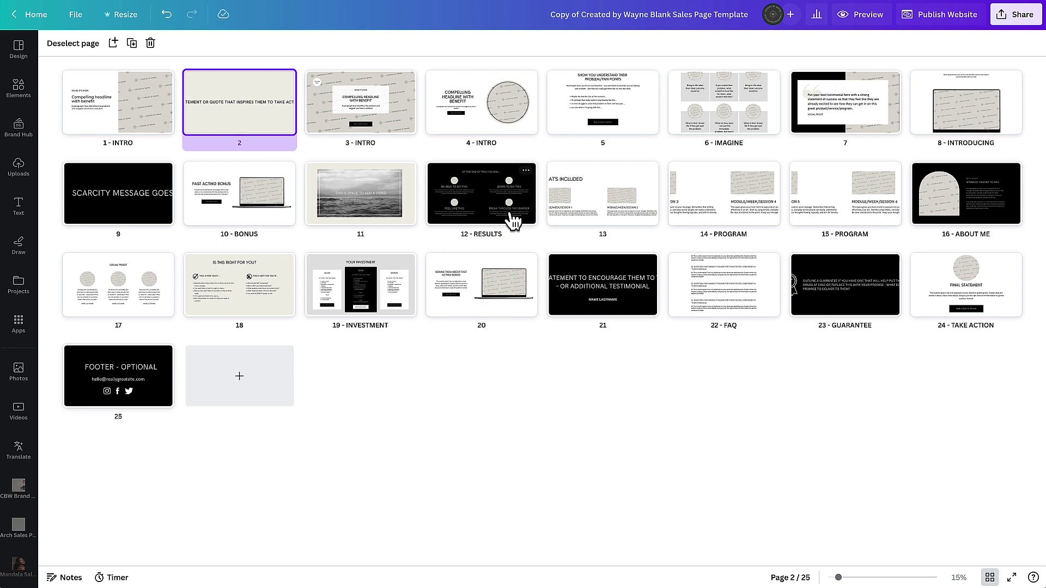
{"action": "left_click", "coordinate": [479, 217]}
{"action": "left_click_drag", "start_coordinate": [396, 189], "coordinate": [293, 123]}
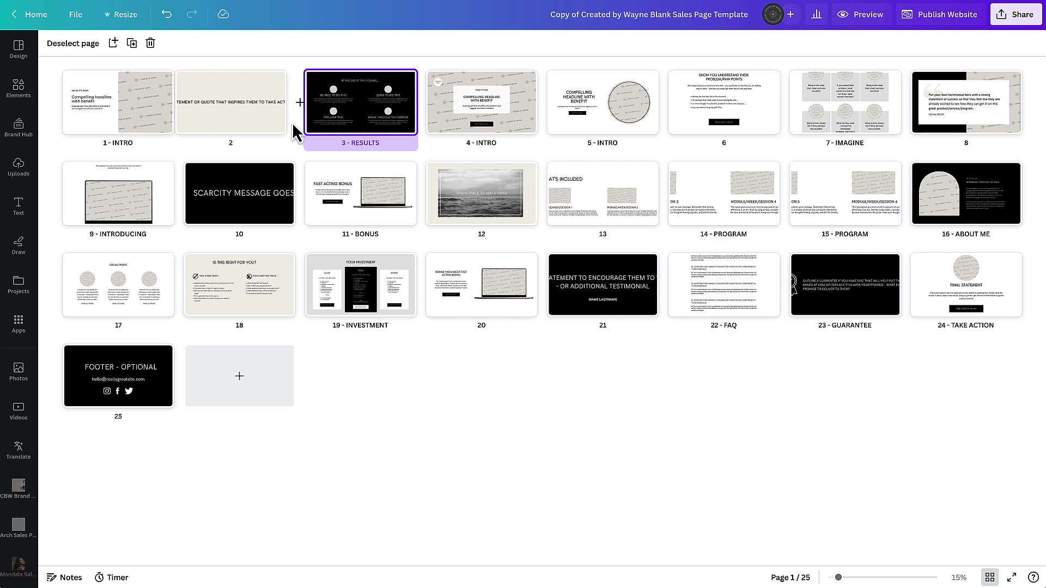
Step: Move the About Me, social proof and Take Action pages to fourth, fifth and sixth place
{"action": "left_click", "coordinate": [94, 301]}
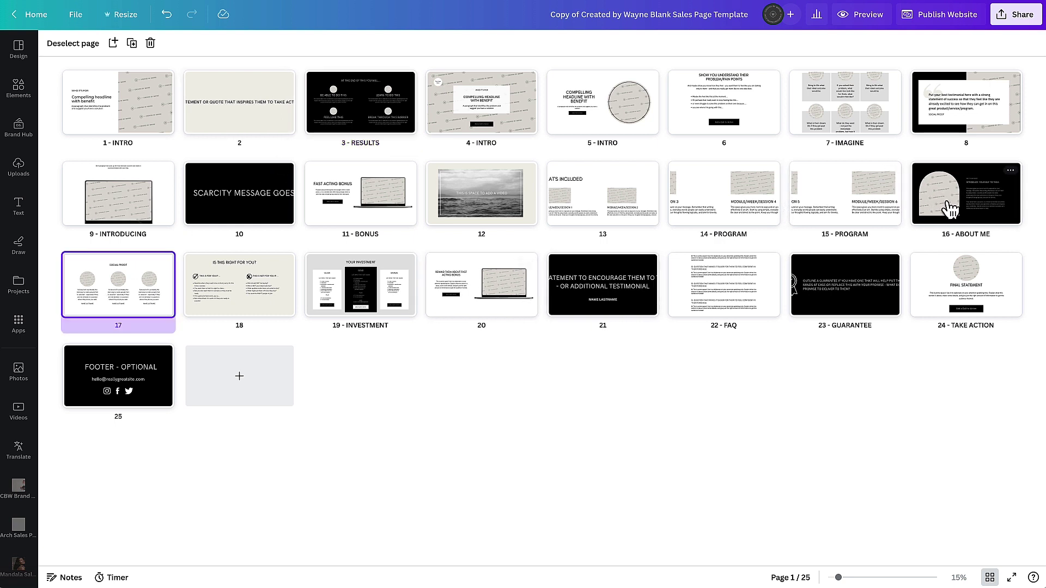
{"action": "left_click_drag", "start_coordinate": [950, 209], "coordinate": [427, 125]}
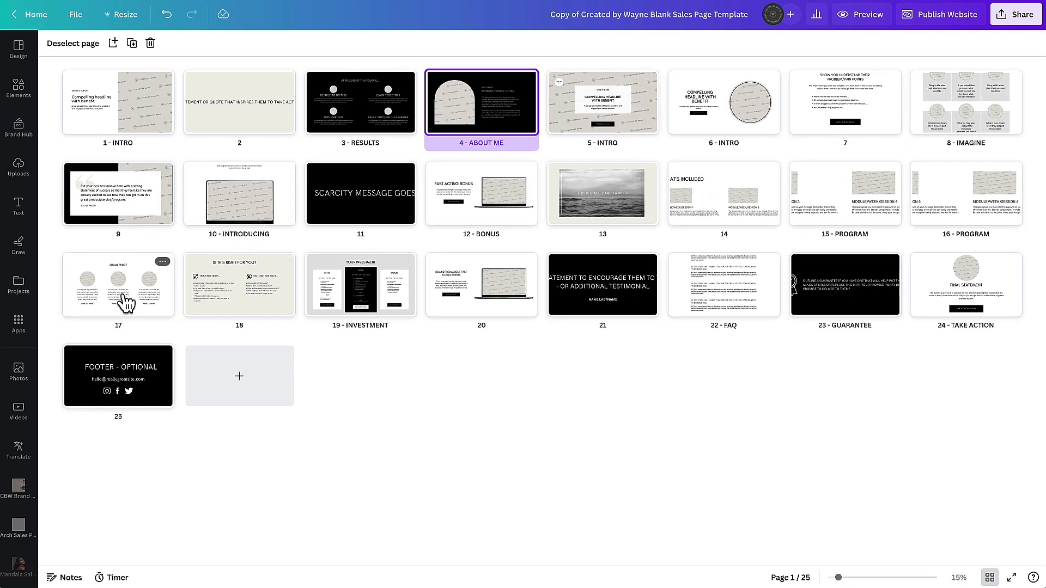
{"action": "left_click_drag", "start_coordinate": [117, 305], "coordinate": [534, 136]}
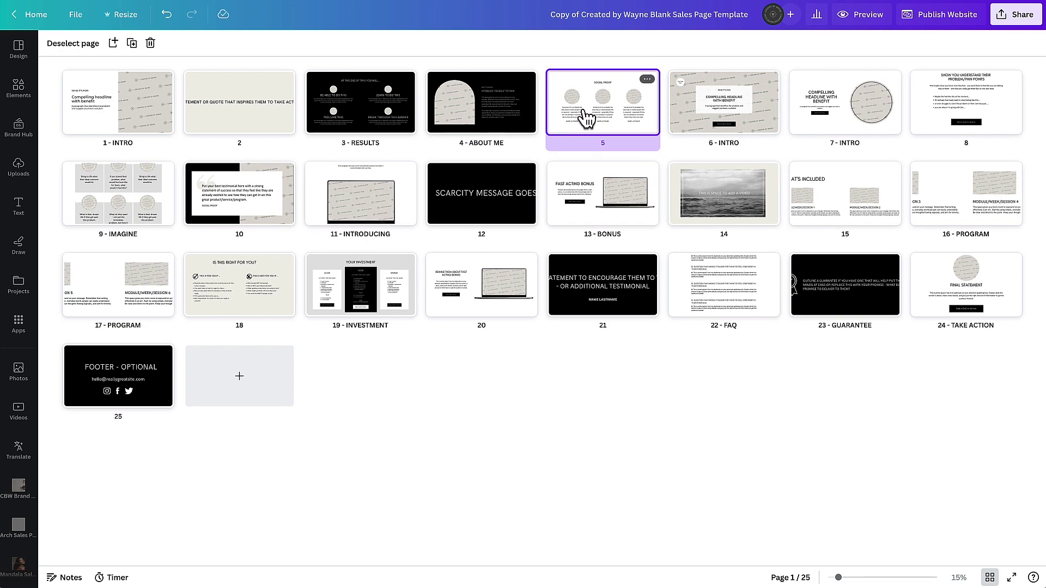
{"action": "left_click_drag", "start_coordinate": [954, 284], "coordinate": [670, 117]}
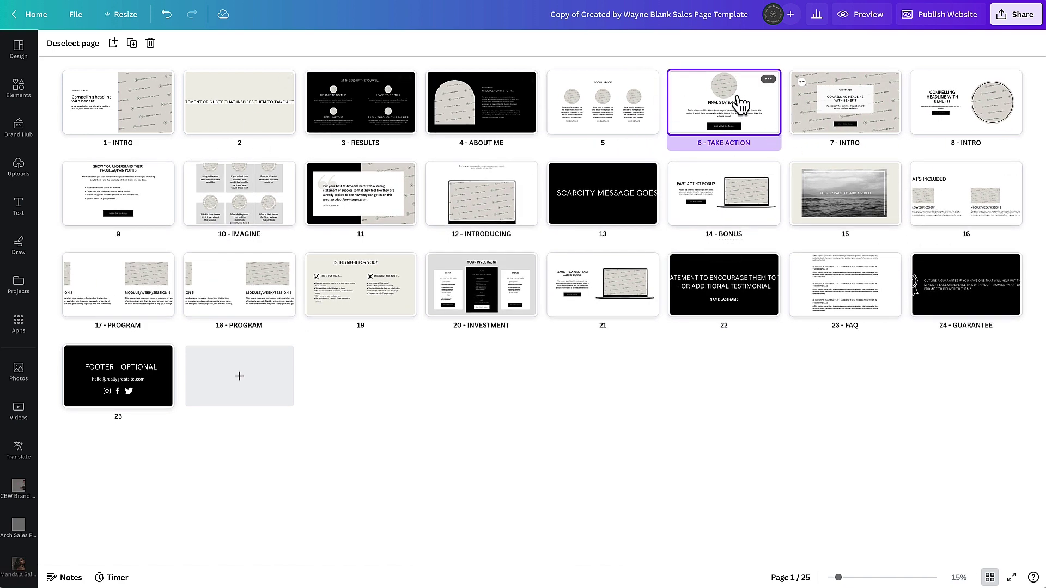
{"action": "left_click_drag", "start_coordinate": [651, 116], "coordinate": [662, 113]}
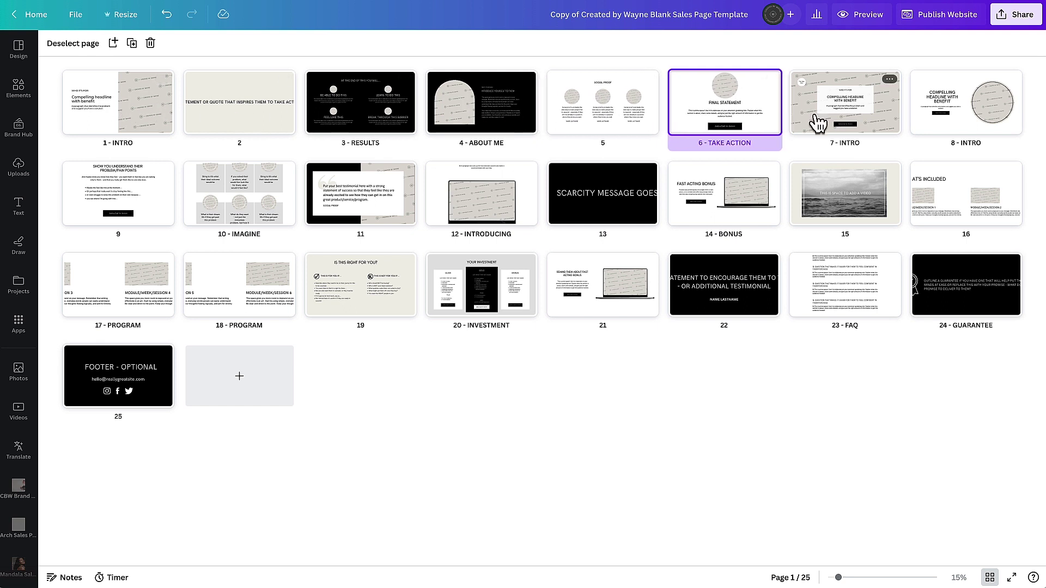
Step: Delete every page after the Take Action page, from page 7 through the footer page, and leave the page overview
{"action": "left_click", "coordinate": [857, 116]}
{"action": "left_click", "coordinate": [130, 377], "text": "shift"}
{"action": "key", "text": "Delete"}
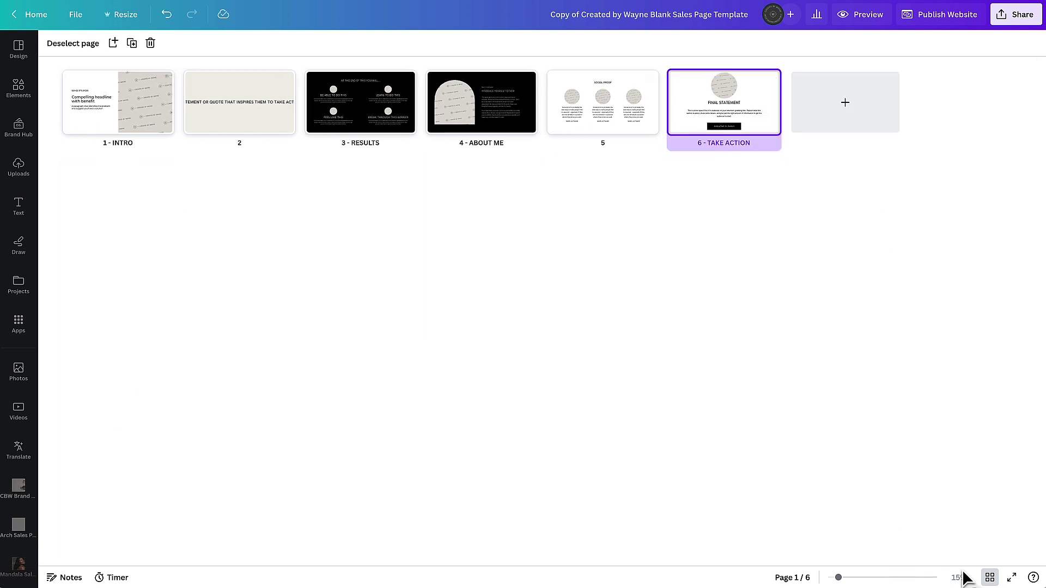
{"action": "left_click", "coordinate": [990, 578]}
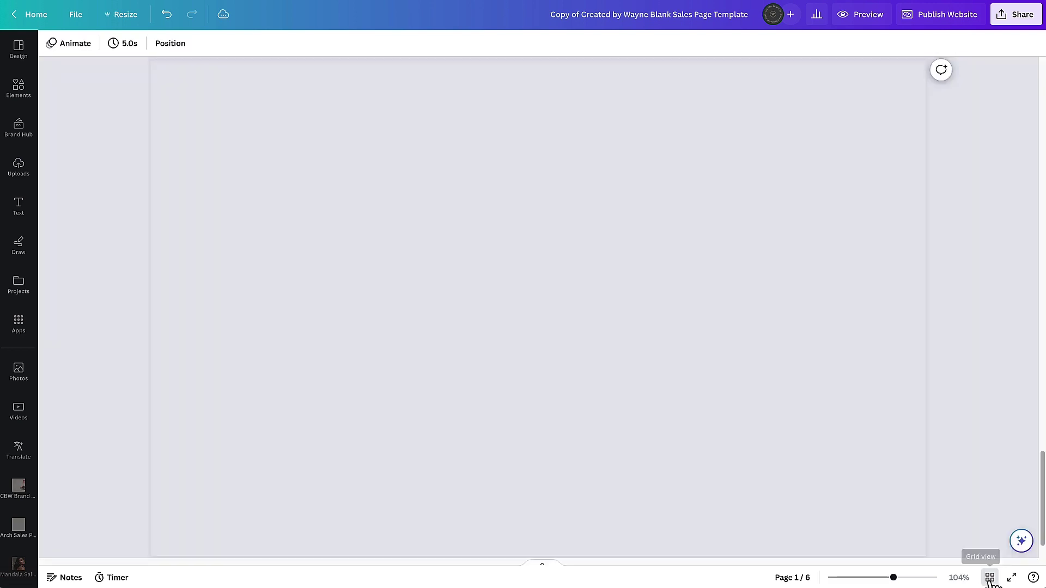
Step: Review the layout of the remaining pages and the colors and fonts of the Stone Brand Kit
{"action": "scroll", "coordinate": [927, 284], "scroll_direction": "up", "scroll_amount": 20}
{"action": "scroll", "coordinate": [929, 319], "scroll_direction": "down", "scroll_amount": 15}
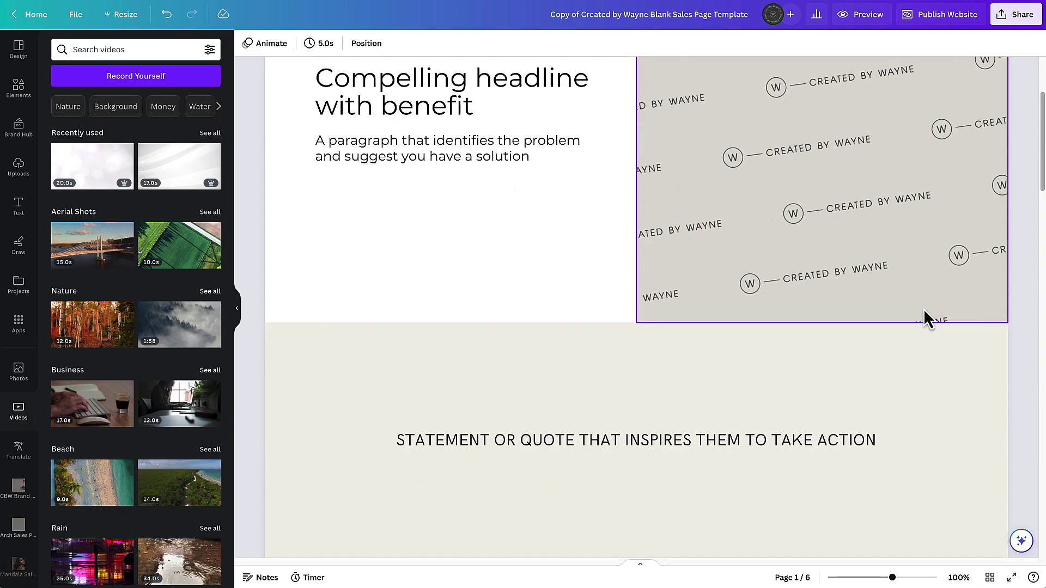
{"action": "scroll", "coordinate": [923, 315], "scroll_direction": "down", "scroll_amount": 5}
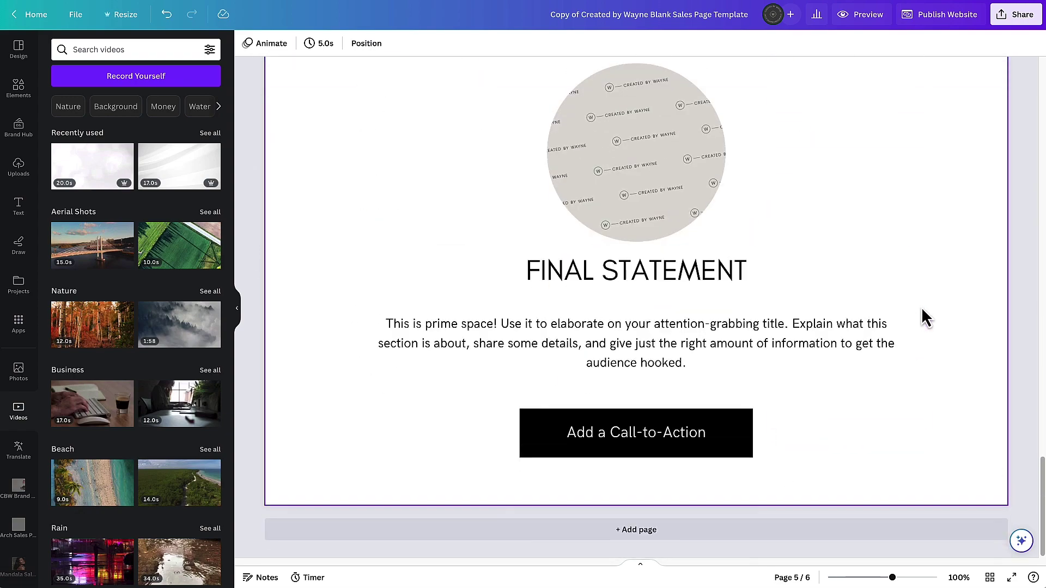
{"action": "scroll", "coordinate": [921, 319], "scroll_direction": "up", "scroll_amount": 10}
{"action": "scroll", "coordinate": [919, 333], "scroll_direction": "up", "scroll_amount": 10}
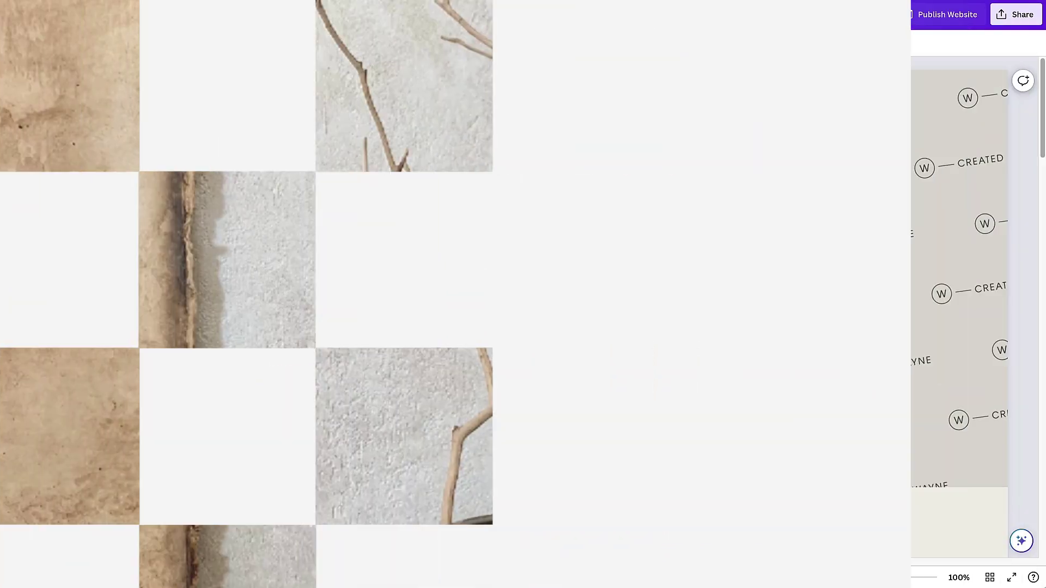
{"action": "left_click", "coordinate": [19, 131]}
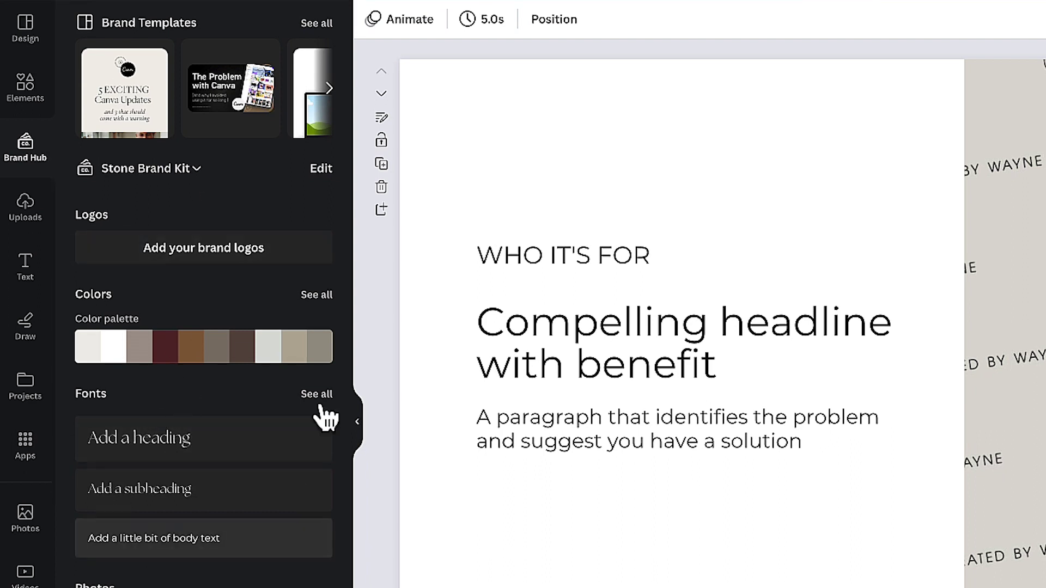
{"action": "mouse_move", "coordinate": [194, 352]}
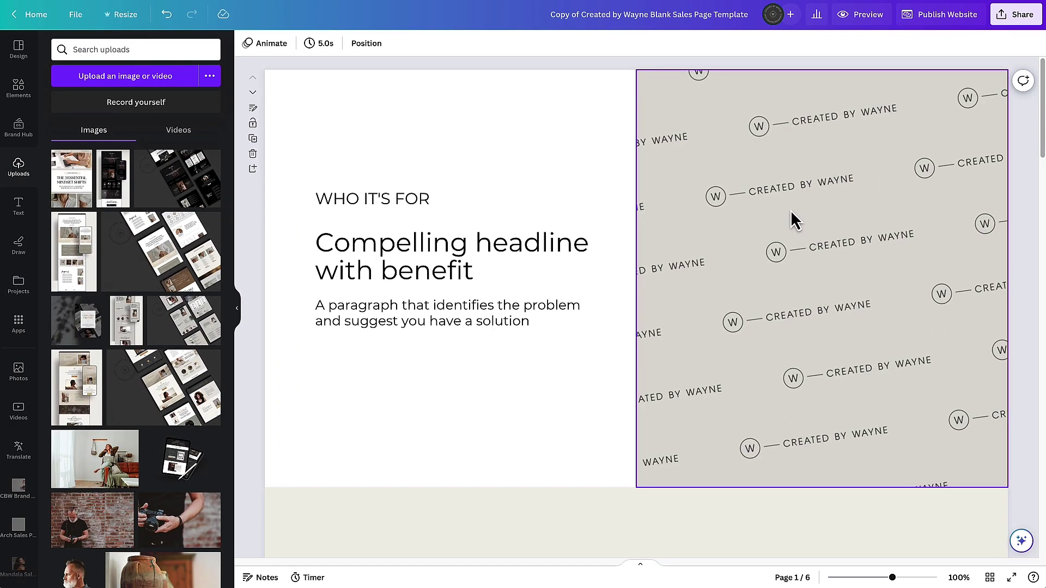
Step: Try the uploaded workbook cover in the intro page's image frame, and delete both the cover and the frame
{"action": "left_click_drag", "start_coordinate": [77, 199], "coordinate": [835, 289]}
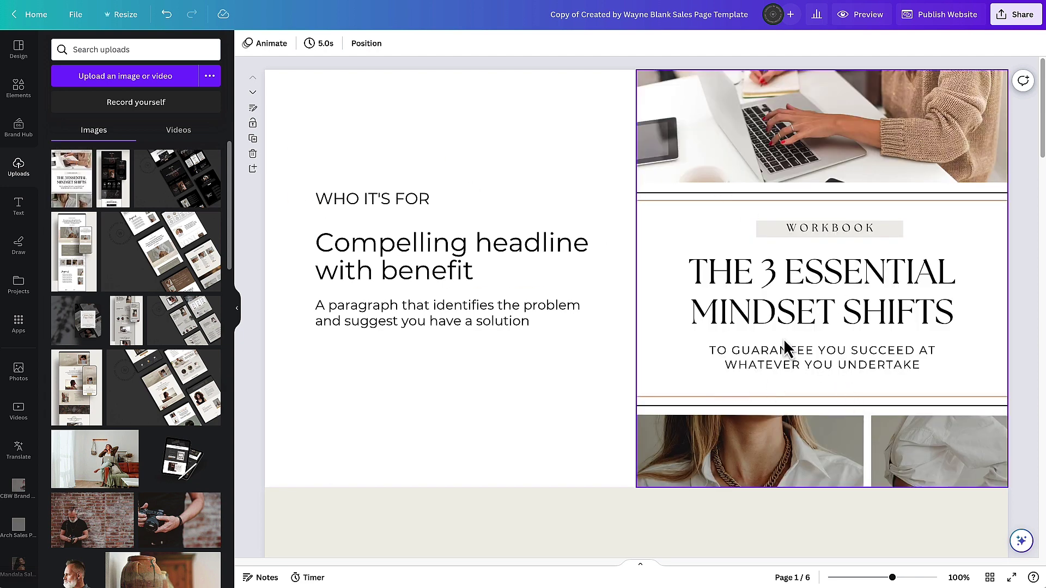
{"action": "left_click", "coordinate": [742, 342]}
{"action": "key", "text": "Delete"}
{"action": "key", "text": "Delete"}
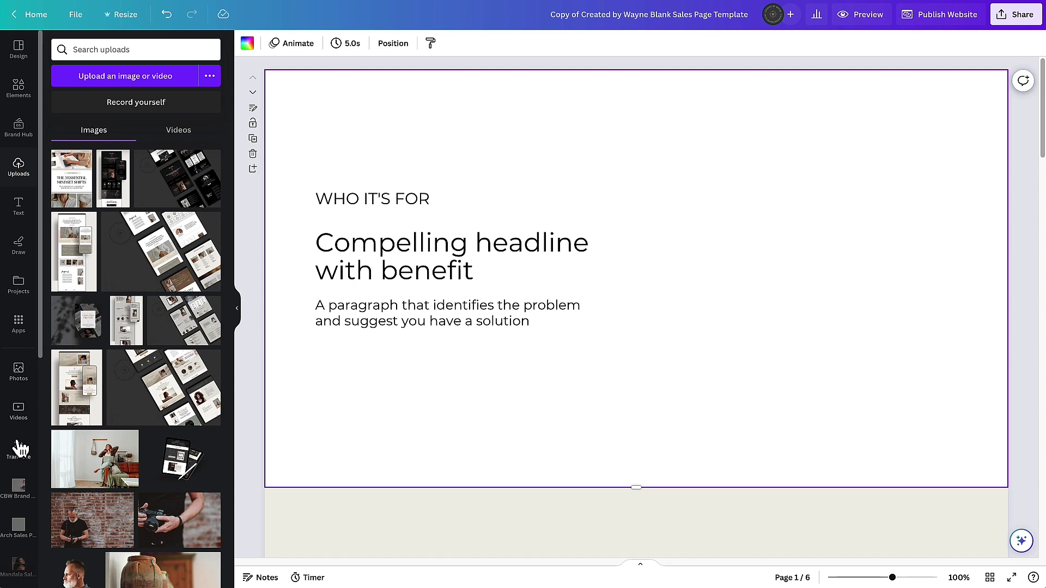
Step: Insert the hand-held tablet mockup with the stylus from the Mockups app's Tablets & TV category on the intro page
{"action": "left_click", "coordinate": [19, 327]}
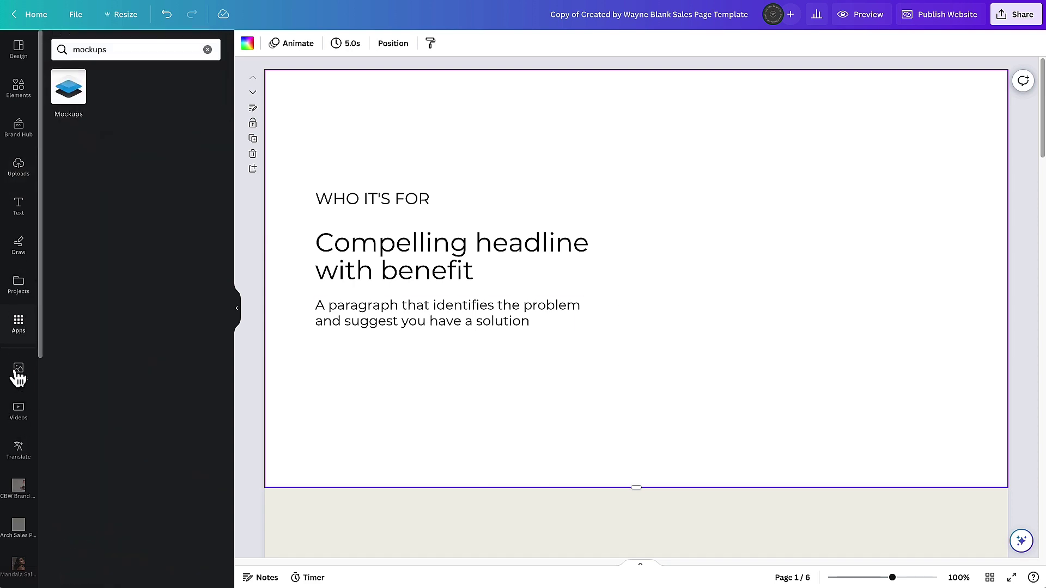
{"action": "left_click", "coordinate": [111, 50]}
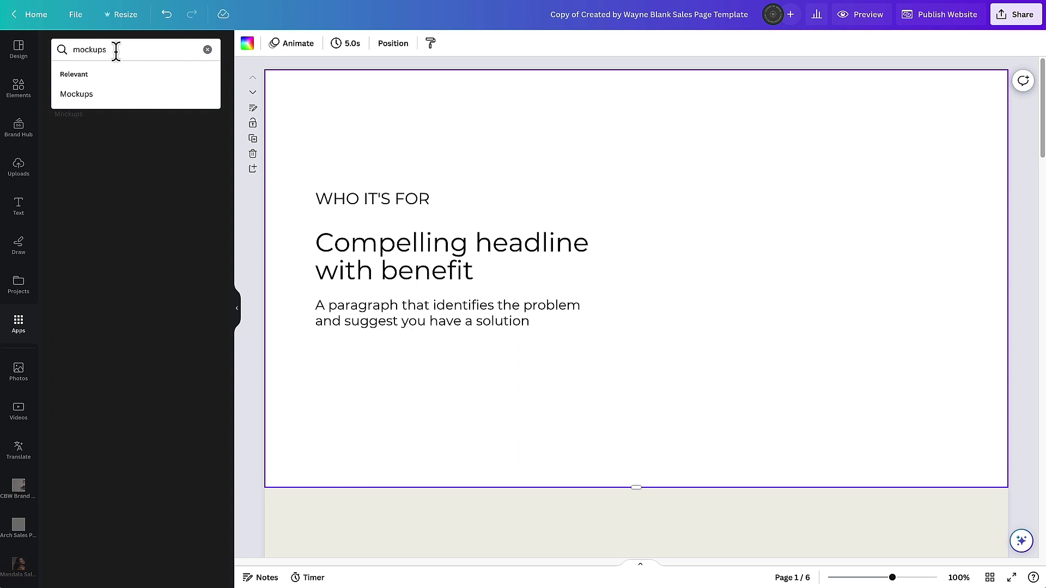
{"action": "left_click", "coordinate": [77, 94]}
{"action": "left_click", "coordinate": [73, 93]}
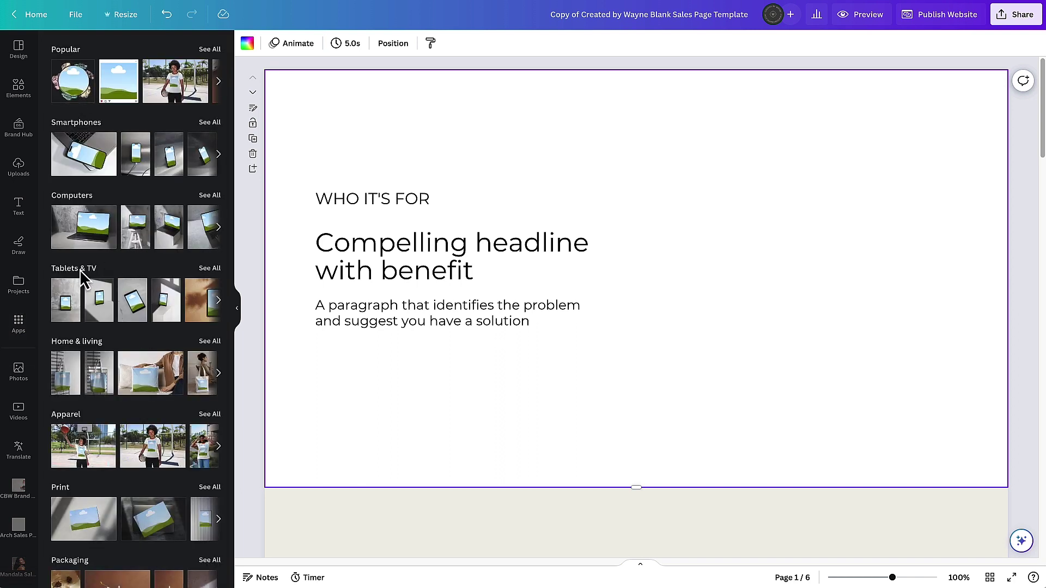
{"action": "left_click", "coordinate": [208, 272]}
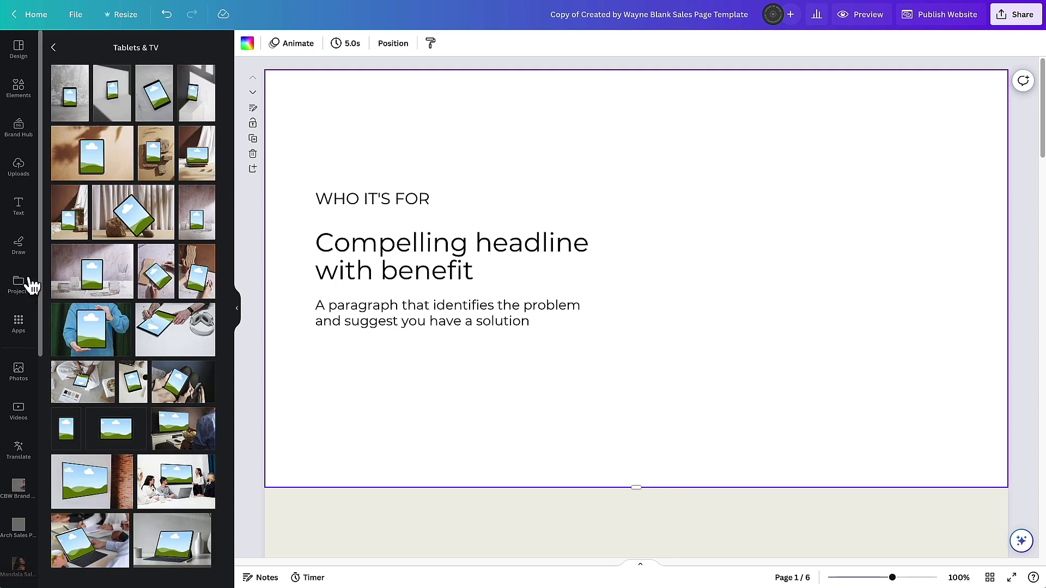
{"action": "left_click", "coordinate": [201, 288]}
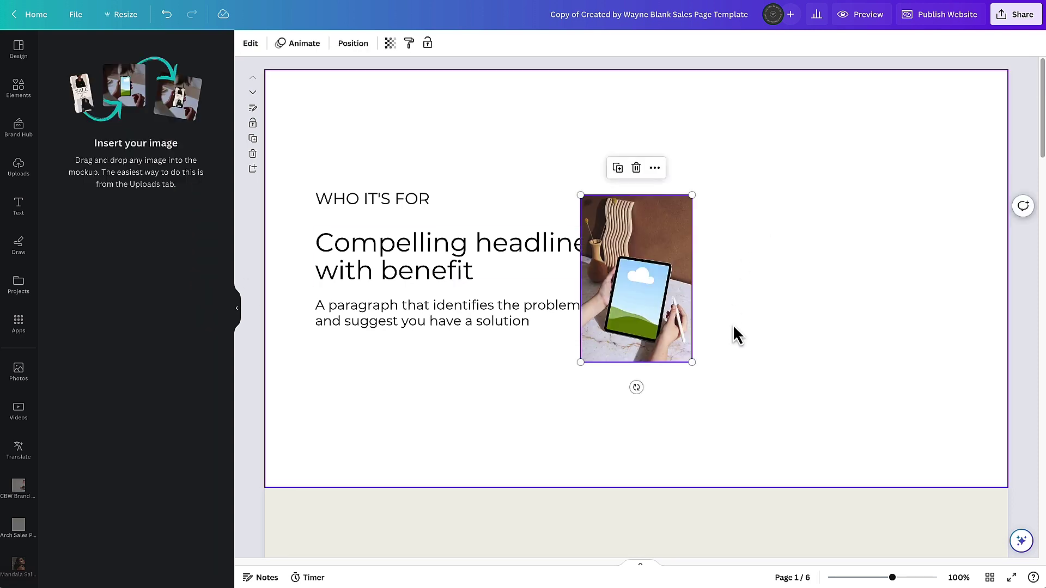
Step: Enlarge and position the tablet mockup so it fills the right half of the intro page
{"action": "left_click_drag", "start_coordinate": [691, 362], "coordinate": [801, 515]}
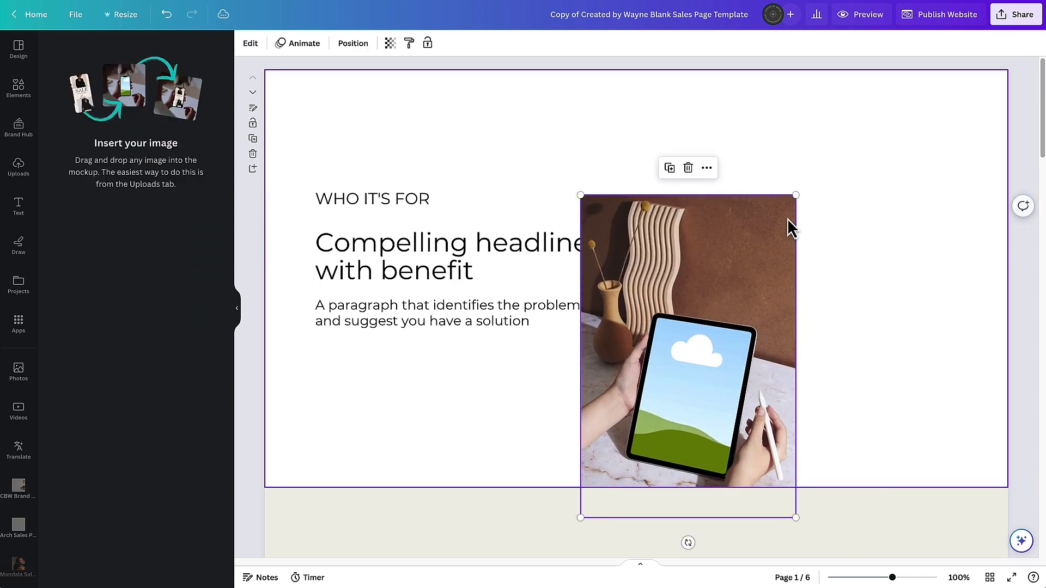
{"action": "left_click_drag", "start_coordinate": [796, 196], "coordinate": [1016, 51]}
{"action": "left_click_drag", "start_coordinate": [800, 279], "coordinate": [862, 249]}
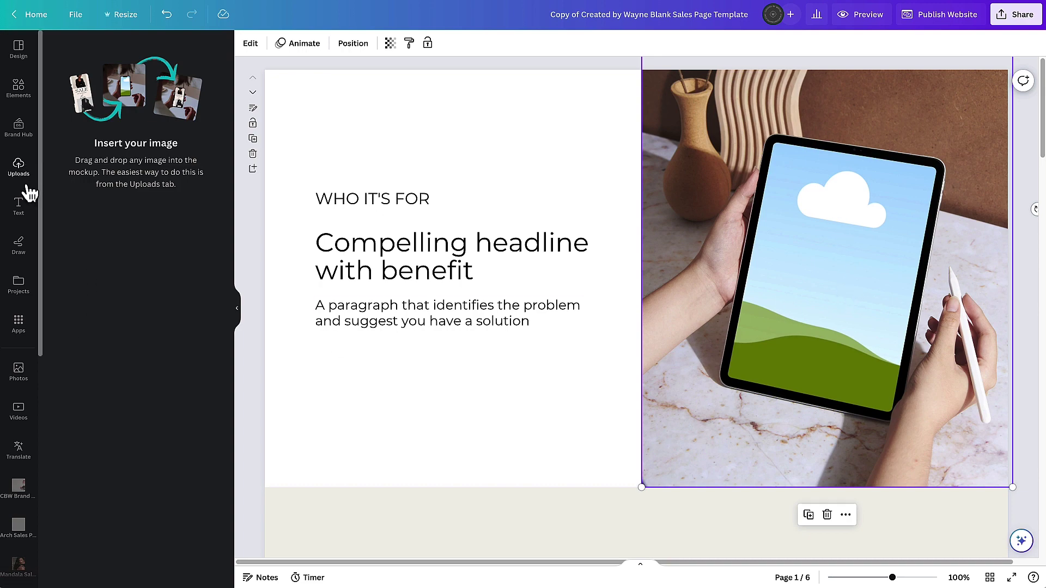
Step: Fill the mockup's tablet screen with the uploaded "The 3 Essential Mindset Shifts" workbook cover
{"action": "left_click", "coordinate": [15, 170]}
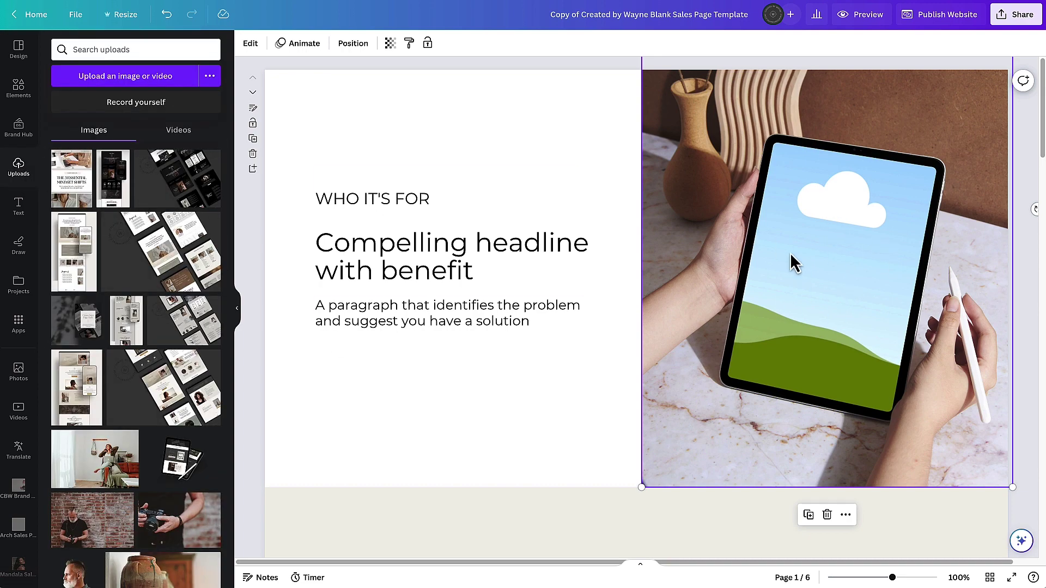
{"action": "left_click_drag", "start_coordinate": [73, 196], "coordinate": [826, 214]}
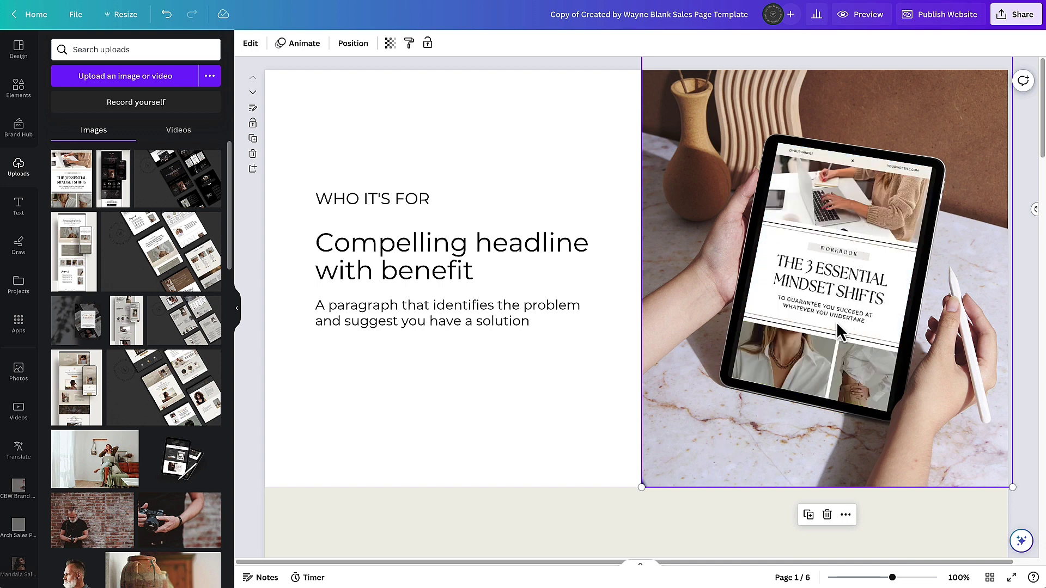
{"action": "left_click", "coordinate": [429, 134]}
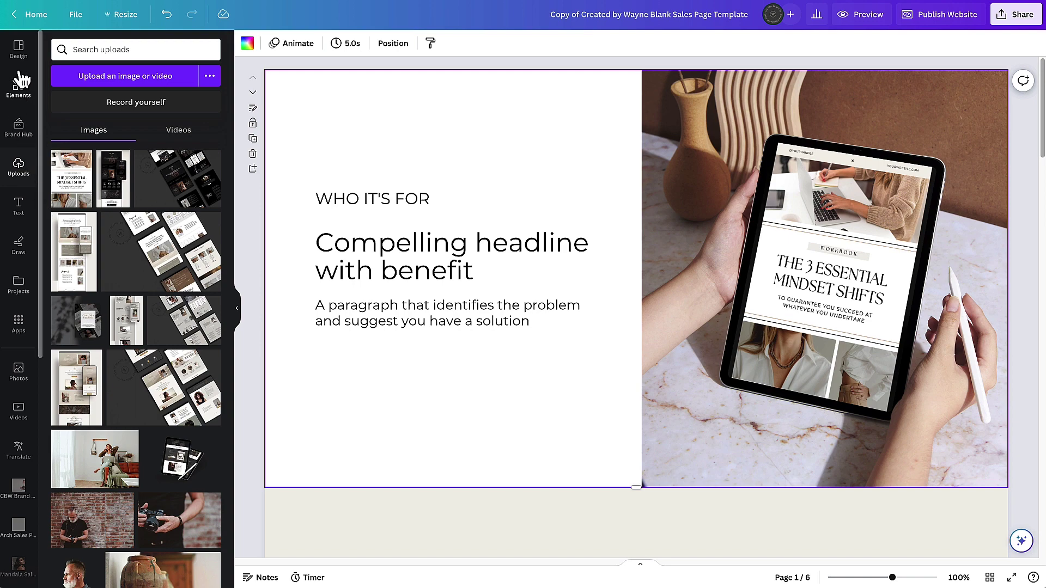
Step: Apply the Stone Brand Kit's brand fonts to each of the six pages individually
{"action": "left_click", "coordinate": [20, 53]}
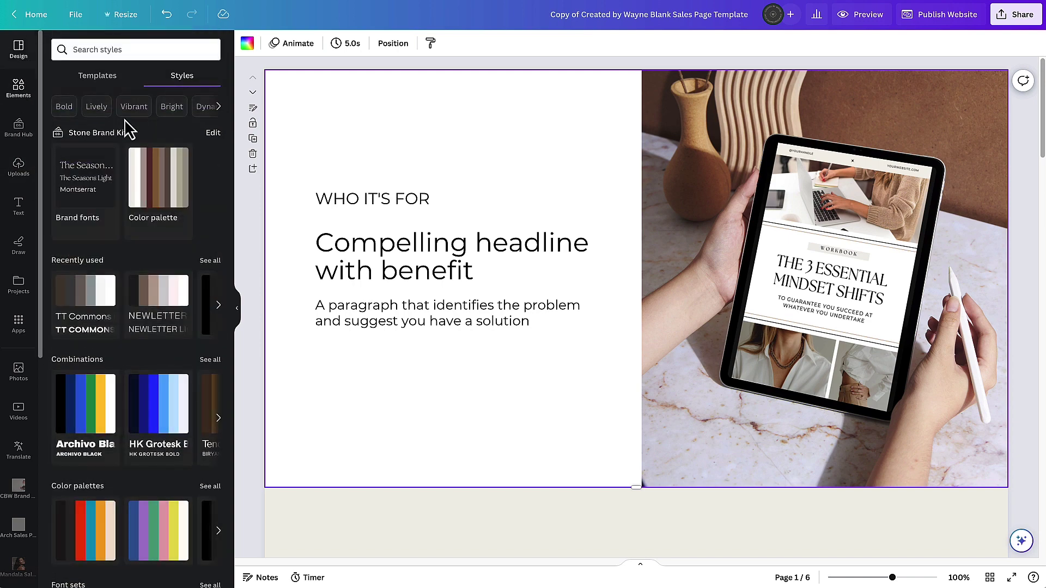
{"action": "left_click", "coordinate": [91, 200]}
{"action": "scroll", "coordinate": [456, 408], "scroll_direction": "down", "scroll_amount": 5}
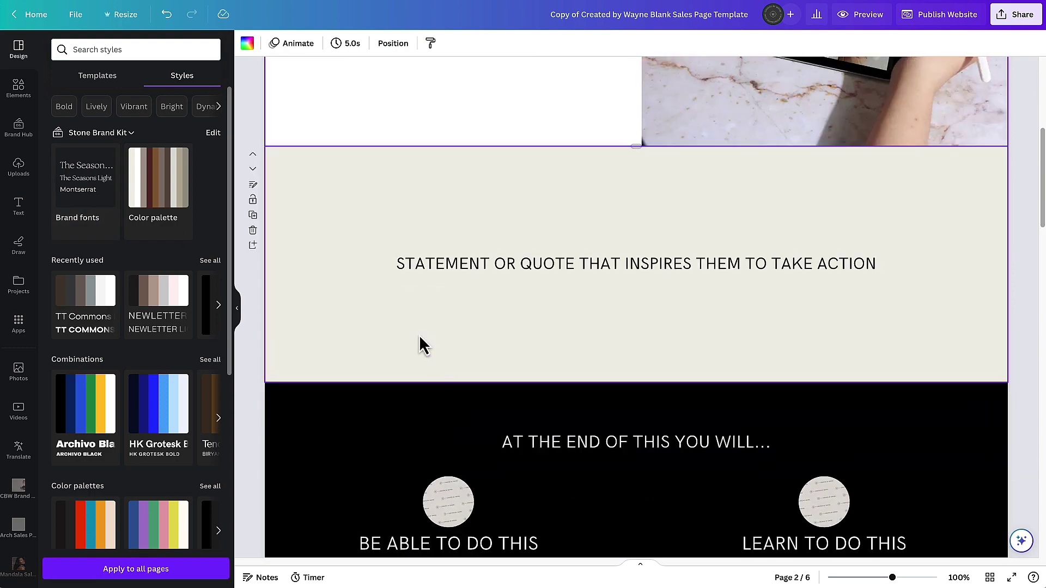
{"action": "left_click", "coordinate": [101, 198]}
{"action": "scroll", "coordinate": [397, 312], "scroll_direction": "down", "scroll_amount": 5}
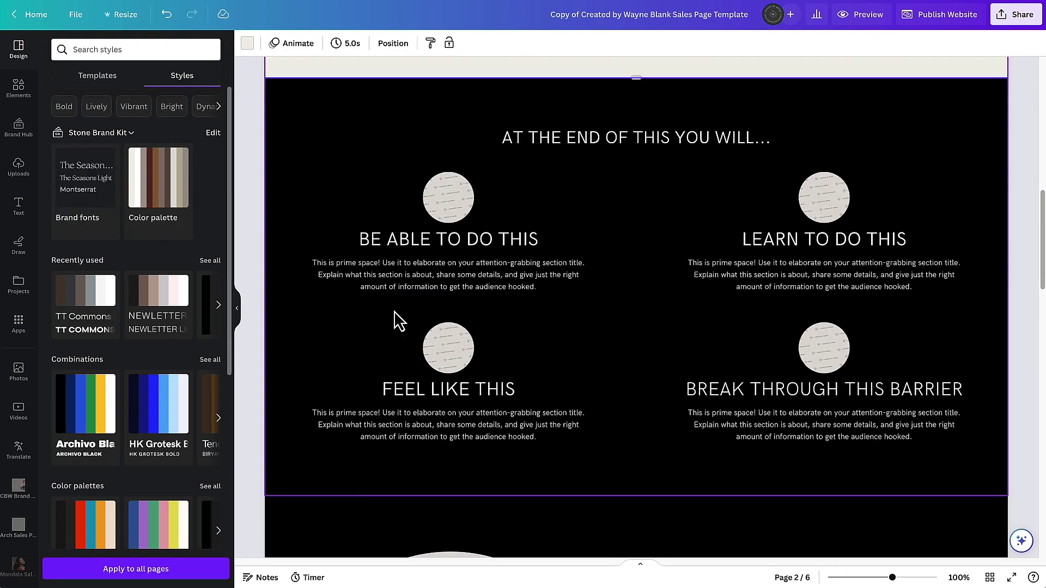
{"action": "left_click", "coordinate": [80, 186]}
{"action": "scroll", "coordinate": [661, 378], "scroll_direction": "down", "scroll_amount": 5}
{"action": "left_click", "coordinate": [83, 180]}
{"action": "scroll", "coordinate": [696, 339], "scroll_direction": "down", "scroll_amount": 5}
{"action": "left_click", "coordinate": [78, 186]}
{"action": "scroll", "coordinate": [541, 268], "scroll_direction": "down", "scroll_amount": 5}
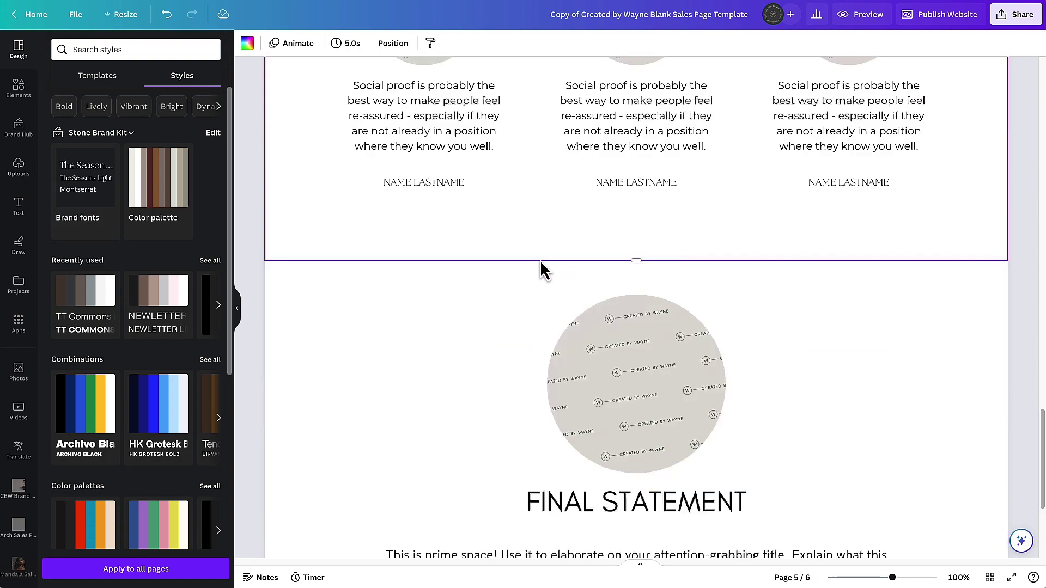
{"action": "left_click", "coordinate": [100, 182]}
{"action": "scroll", "coordinate": [421, 245], "scroll_direction": "down", "scroll_amount": 3}
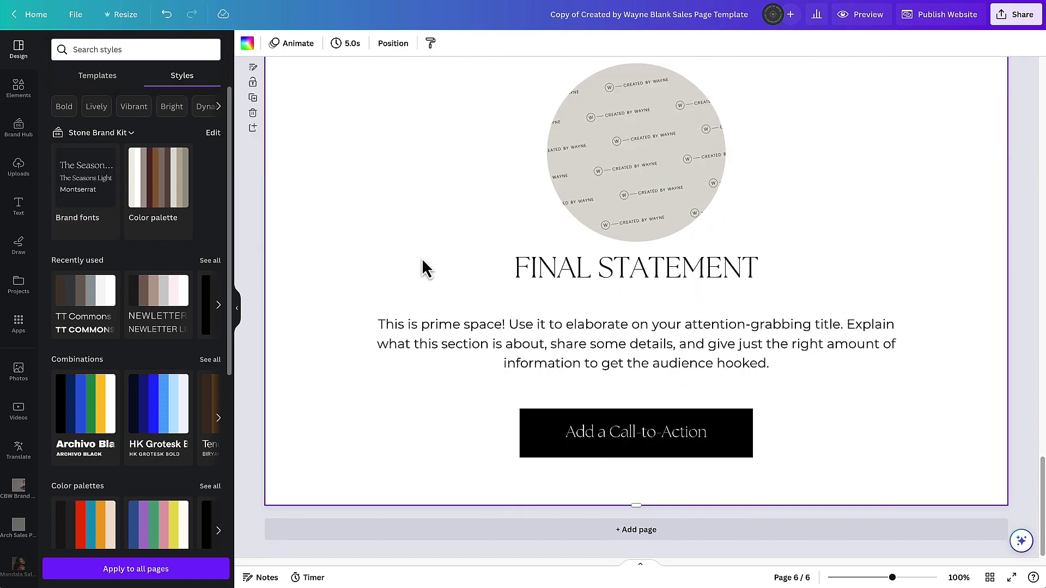
Step: Replace the "WHO IT'S FOR" text on the intro page with "THE JOURNEY TOWARDS SUCCESS IS NOT AN EASY ONE, BUT"
{"action": "scroll", "coordinate": [456, 285], "scroll_direction": "up", "scroll_amount": 10}
{"action": "key", "text": "Home"}
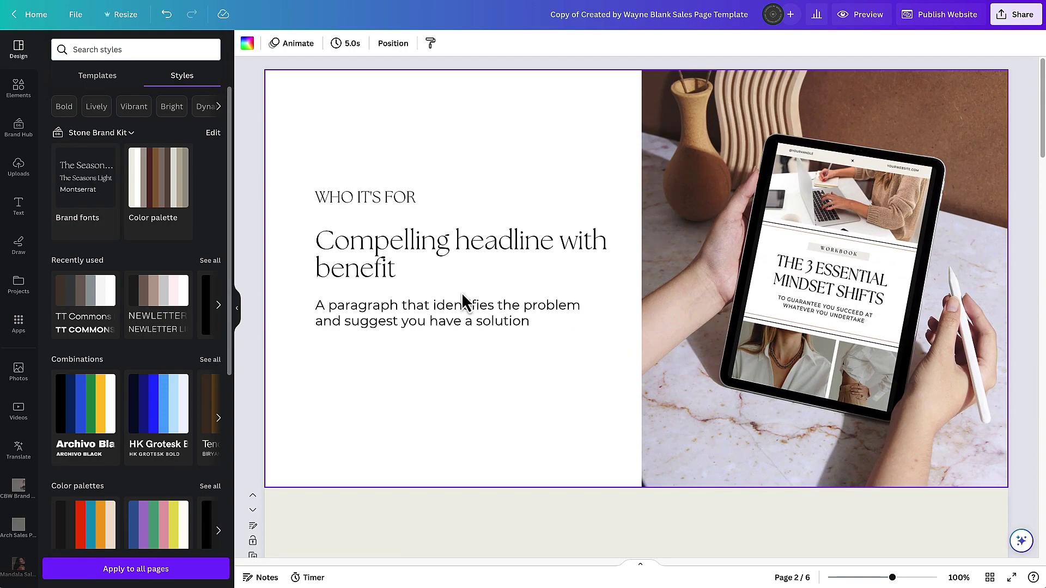
{"action": "left_click", "coordinate": [588, 120]}
{"action": "type", "text": "THE JOURNEY TOWARDS SUCCESS IS NOT ALWAYS AN EASY ONE, BUT"}
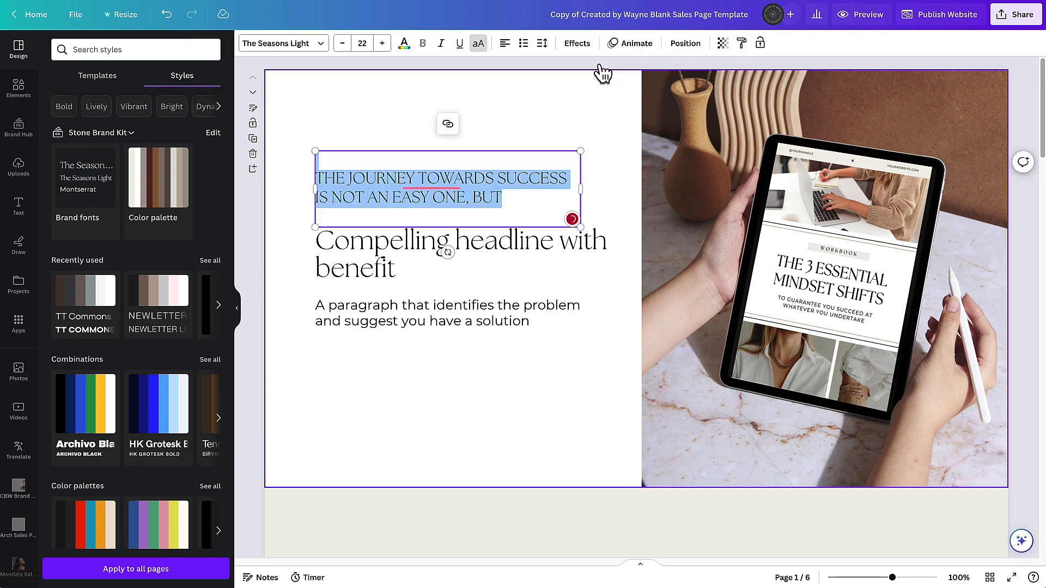
Step: Correct the intro line above the headline to read "THE JOURNEY TOWARD SUCCESS IS NOT ALWAYS AN EASY ONE, BUT"
{"action": "left_click", "coordinate": [454, 181]}
{"action": "key", "text": "BackSpace"}
{"action": "key", "text": "Escape"}
{"action": "left_click", "coordinate": [382, 43]}
{"action": "left_click", "coordinate": [382, 43]}
{"action": "left_click", "coordinate": [382, 43]}
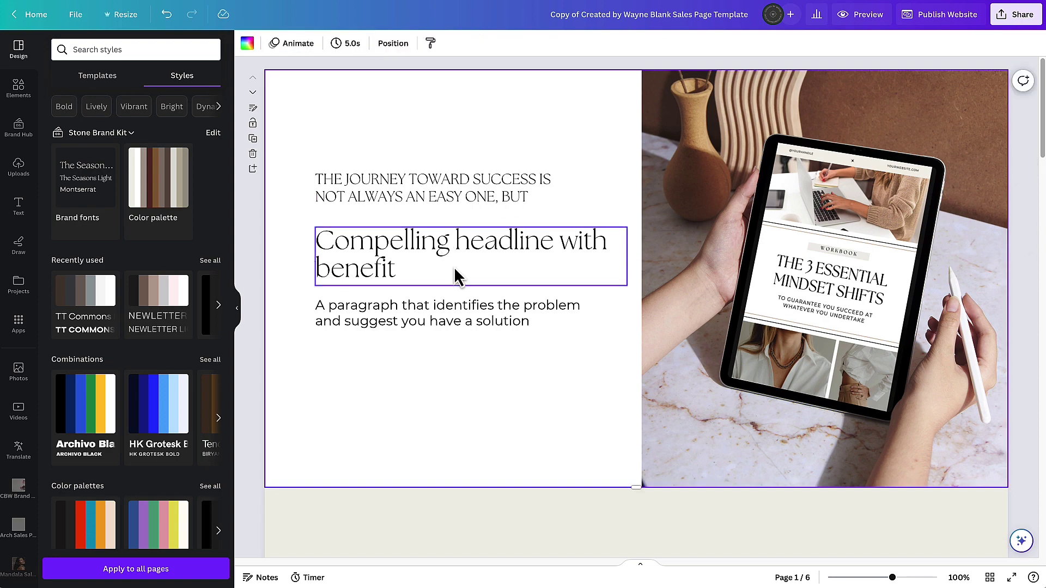
Step: Replace the intro headline with "it is possible to achieve your goals with the right mindset." and enlarge it to size 43
{"action": "triple_click", "coordinate": [458, 273]}
{"action": "type", "text": "it is possible to achieve your goals with the right mindset."}
{"action": "left_click", "coordinate": [382, 43]}
{"action": "left_click", "coordinate": [382, 43]}
{"action": "left_click", "coordinate": [382, 43]}
{"action": "left_click", "coordinate": [382, 43]}
{"action": "left_click", "coordinate": [382, 43]}
{"action": "left_click", "coordinate": [382, 43]}
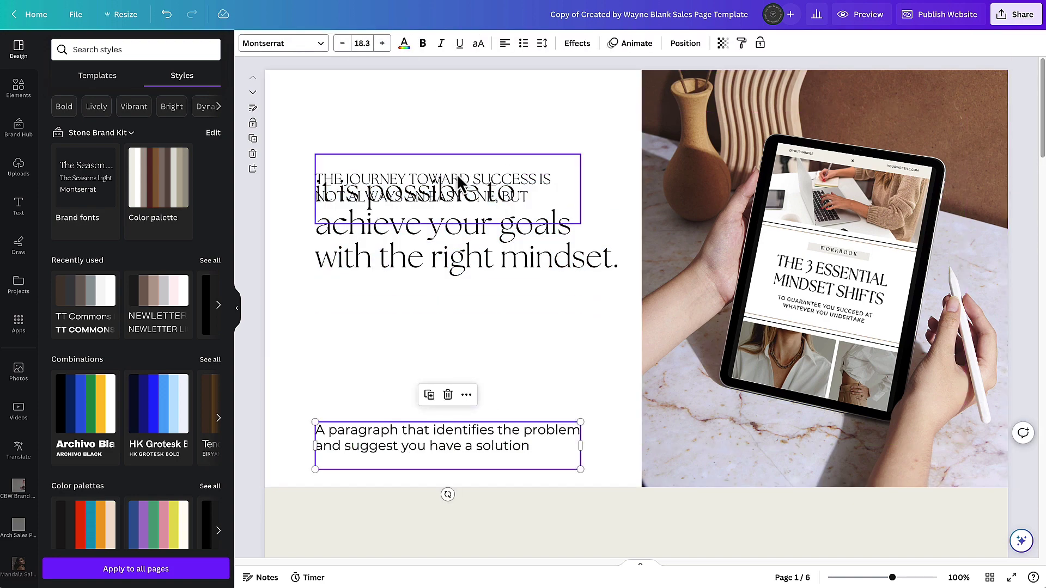
Step: Italicize "achieve your goals with the right mindset" in the intro headline
{"action": "left_click", "coordinate": [479, 273]}
{"action": "left_click_drag", "start_coordinate": [316, 229], "coordinate": [617, 264]}
{"action": "left_click", "coordinate": [441, 43]}
Step: Replace the paragraph with "Introducing "3 Essential Mindset Shifts to Ensure You Succeed at Whatever You Undertake," a workbook designed to help you adopt a winning mindset."
{"action": "left_click", "coordinate": [416, 436]}
{"action": "triple_click", "coordinate": [415, 435]}
{"action": "type", "text": "Introducing \"3 Essential Mindset Shifts to Ensure You Succeed at Whatever You Undertake,\" a workbook designed to help you adopt a winning mindset."}
Step: Reduce the font size of the workbook introduction paragraph and increase its line spacing
{"action": "key", "text": "ctrl+a"}
{"action": "left_click", "coordinate": [342, 43]}
{"action": "left_click", "coordinate": [542, 43]}
{"action": "left_click_drag", "start_coordinate": [597, 125], "coordinate": [610, 122]}
{"action": "left_click", "coordinate": [551, 460]}
{"action": "left_click", "coordinate": [479, 378]}
{"action": "left_click", "coordinate": [946, 280]}
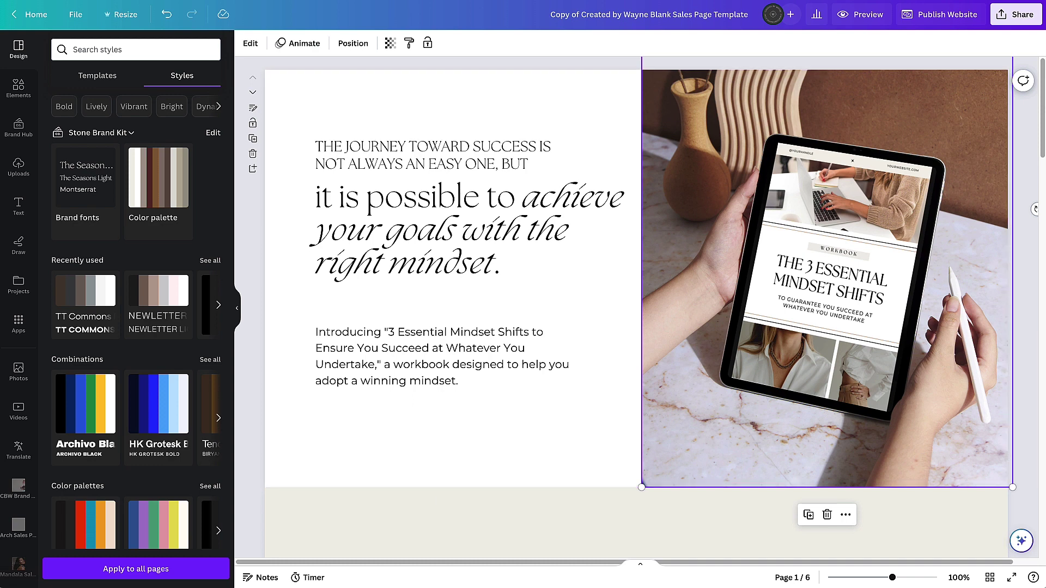
Step: Copy the "Add a Call-to-Action" button from the final page to the intro page, placing it below the paragraph at about 338 by 71
{"action": "scroll", "coordinate": [504, 468], "scroll_direction": "down", "scroll_amount": 1}
{"action": "scroll", "coordinate": [507, 482], "scroll_direction": "down", "scroll_amount": 20}
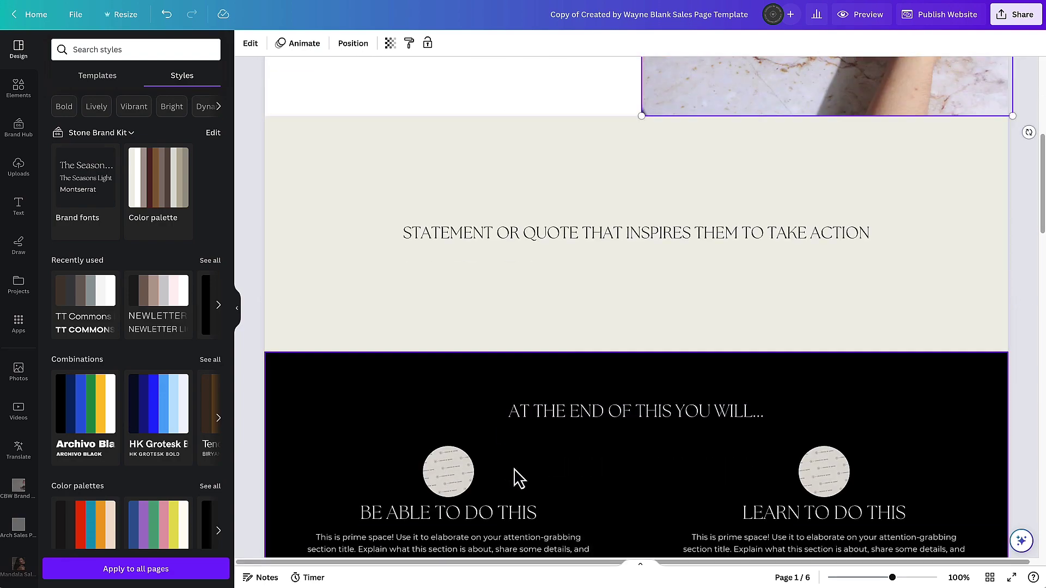
{"action": "scroll", "coordinate": [520, 480], "scroll_direction": "down", "scroll_amount": 8}
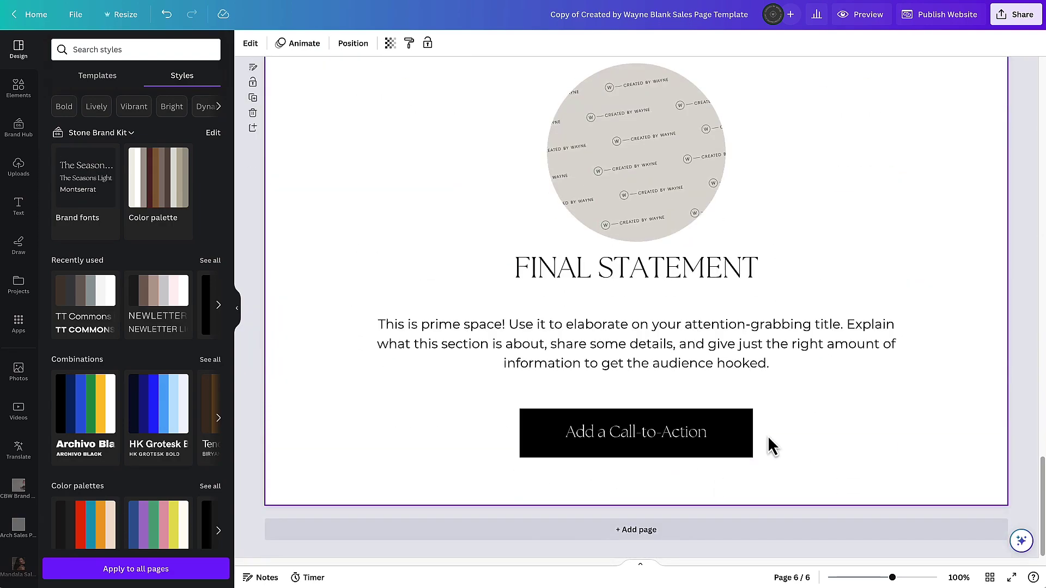
{"action": "left_click", "coordinate": [743, 423]}
{"action": "scroll", "coordinate": [695, 469], "scroll_direction": "up", "scroll_amount": 10}
{"action": "scroll", "coordinate": [696, 463], "scroll_direction": "up", "scroll_amount": 15}
{"action": "left_click", "coordinate": [544, 441]}
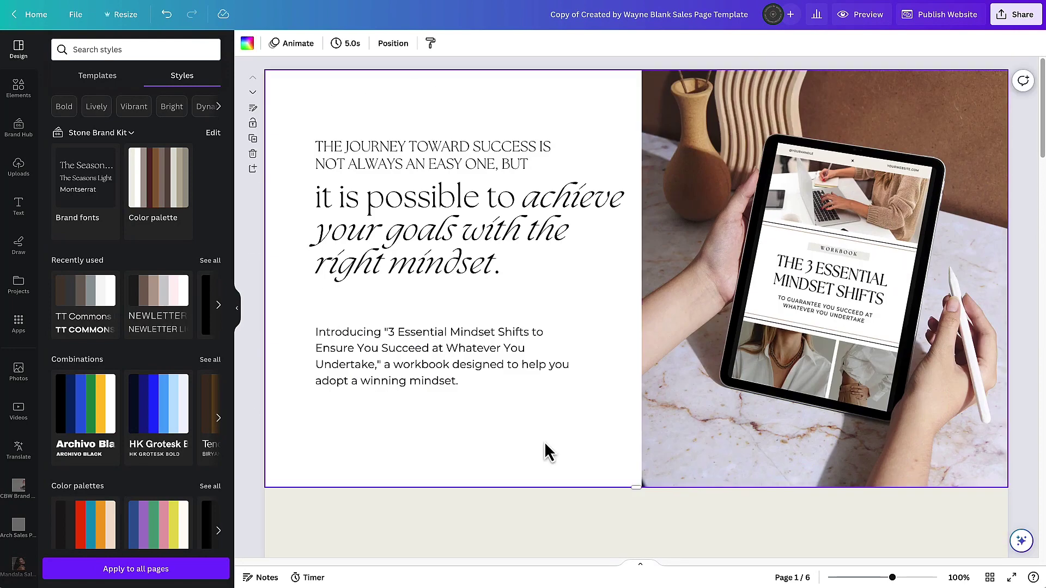
{"action": "key", "text": "ctrl+v"}
{"action": "left_click_drag", "start_coordinate": [495, 101], "coordinate": [499, 451]}
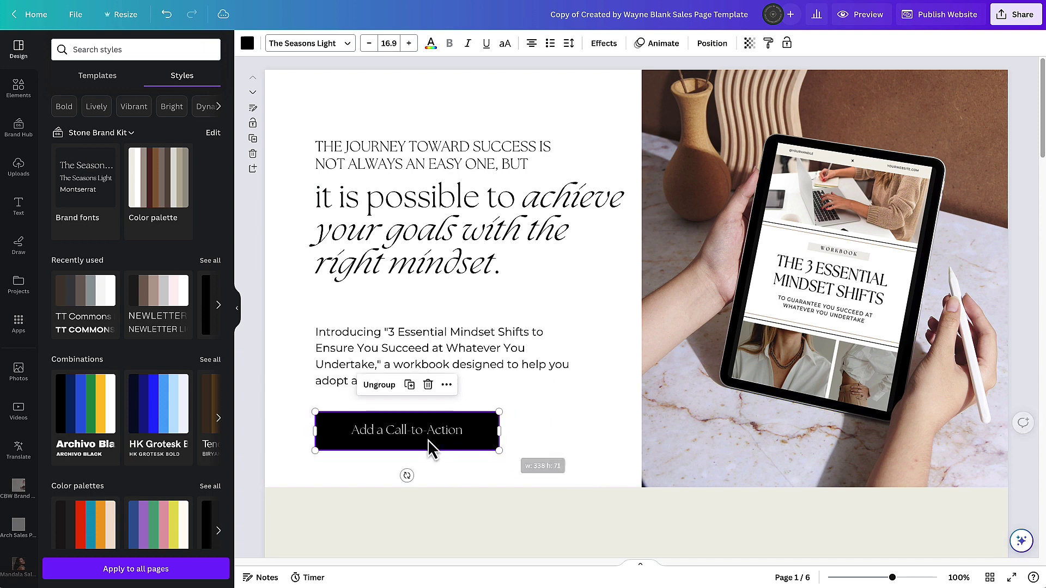
Step: Change the label of the intro page's call-to-action button to "DOWNLOAD YOUR FREE GUIDE"
{"action": "left_click", "coordinate": [425, 433]}
{"action": "left_click", "coordinate": [424, 430]}
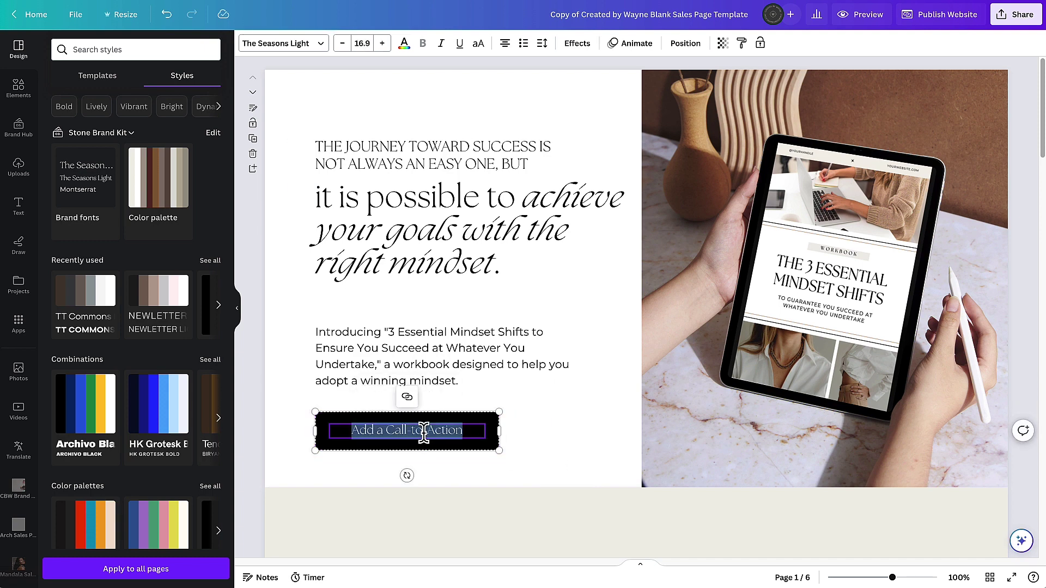
{"action": "type", "text": "DOWNLOAD YOUR"}
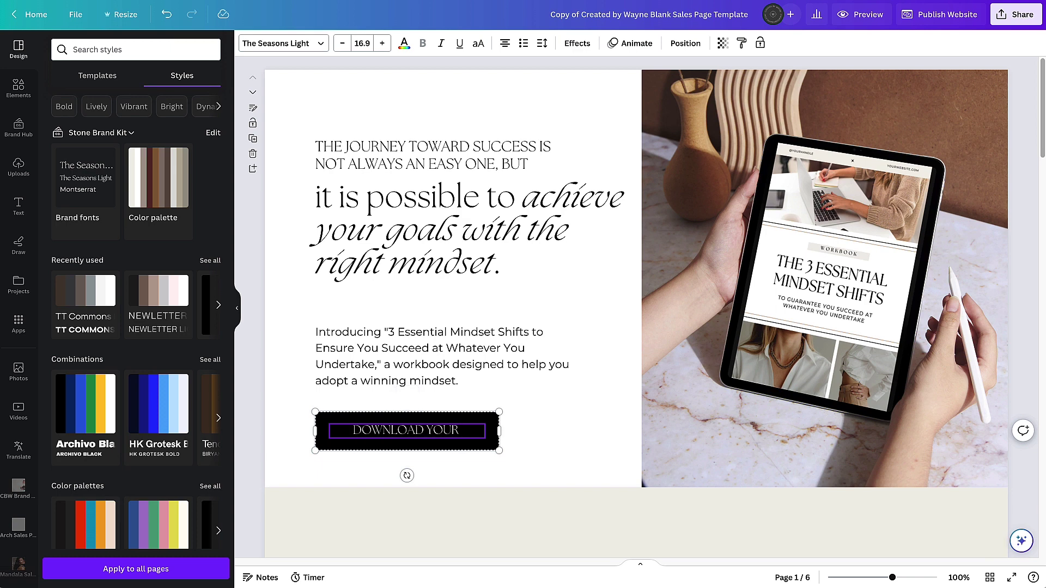
{"action": "type", "text": " FREE"}
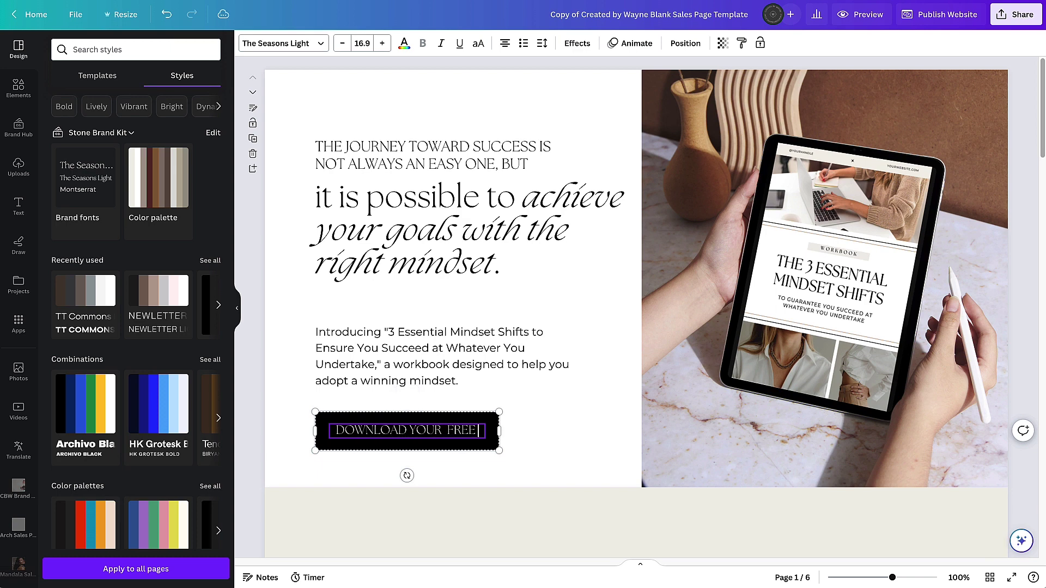
{"action": "type", "text": " GUIDE"}
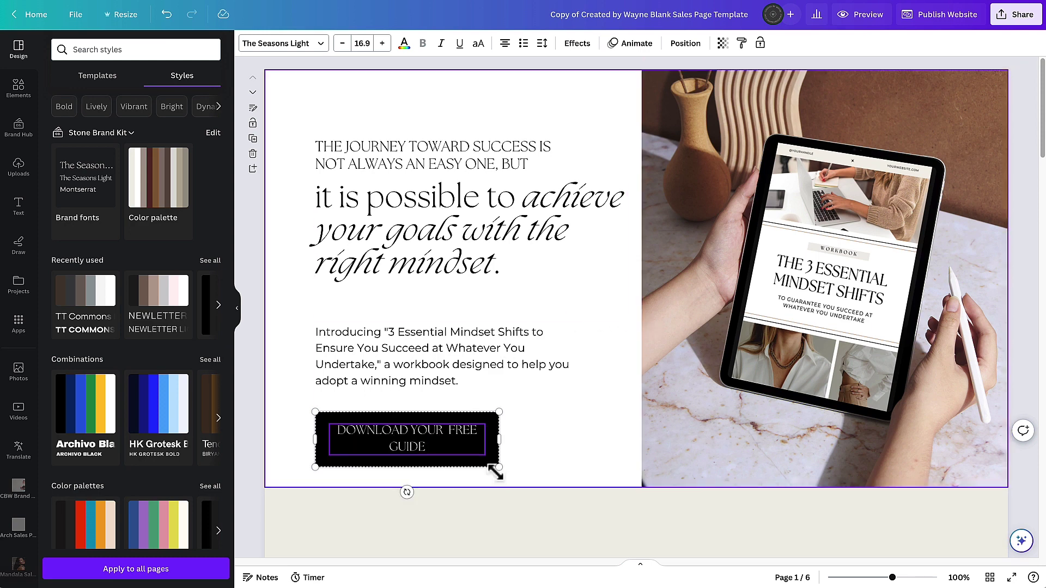
Step: Widen the download button so its label fits on one line and move it slightly closer to the paragraph
{"action": "key", "text": "Escape"}
{"action": "left_click_drag", "start_coordinate": [497, 440], "coordinate": [582, 436]}
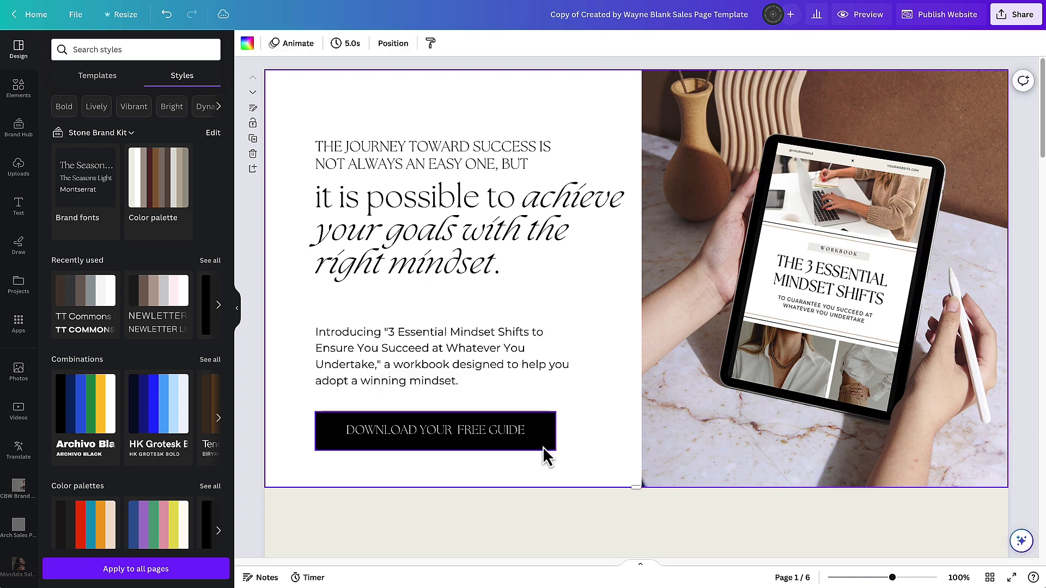
{"action": "left_click_drag", "start_coordinate": [474, 443], "coordinate": [475, 434]}
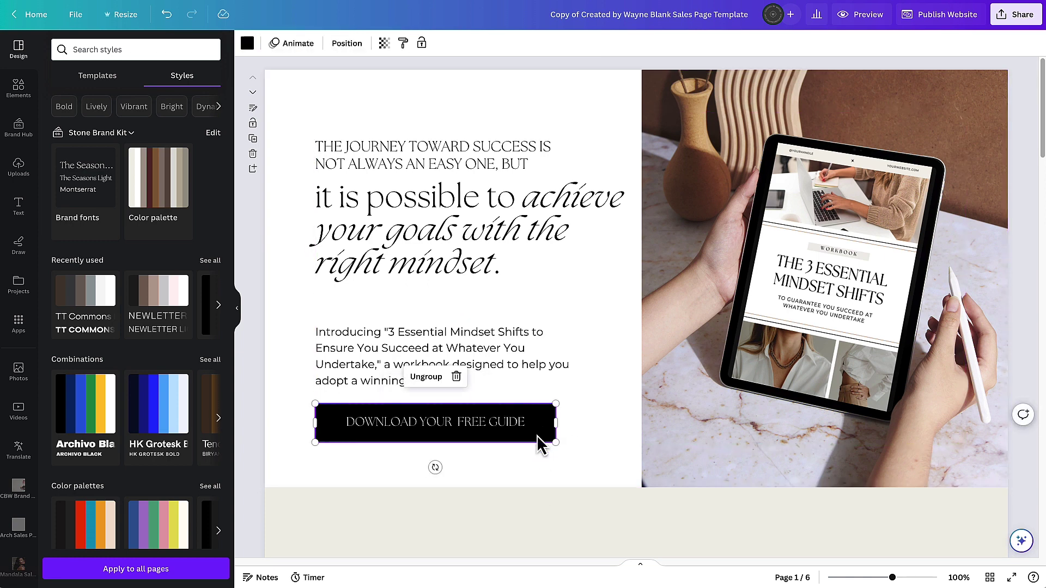
{"action": "left_click", "coordinate": [515, 364]}
{"action": "left_click", "coordinate": [624, 294]}
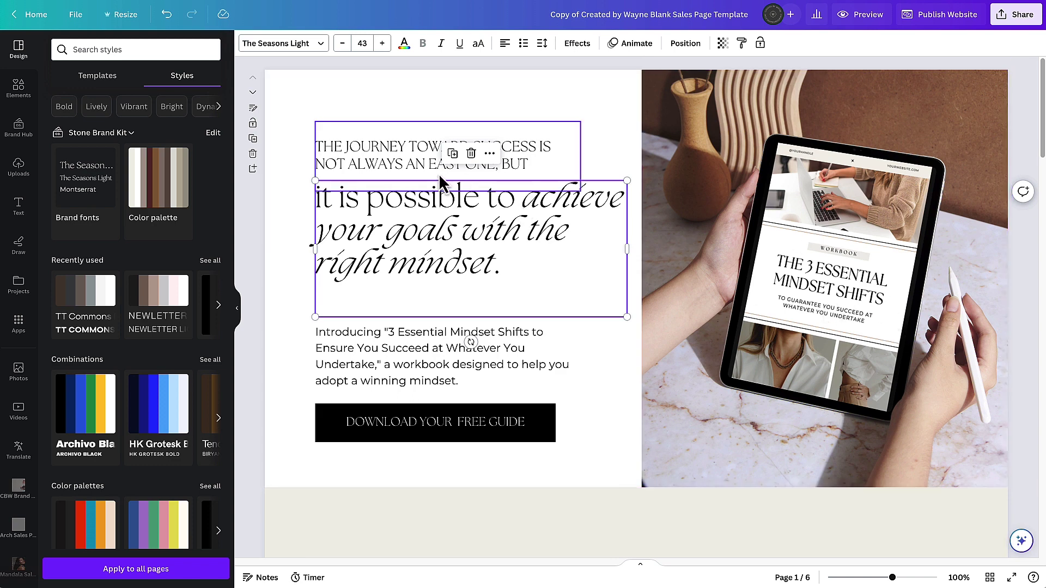
{"action": "left_click", "coordinate": [609, 113]}
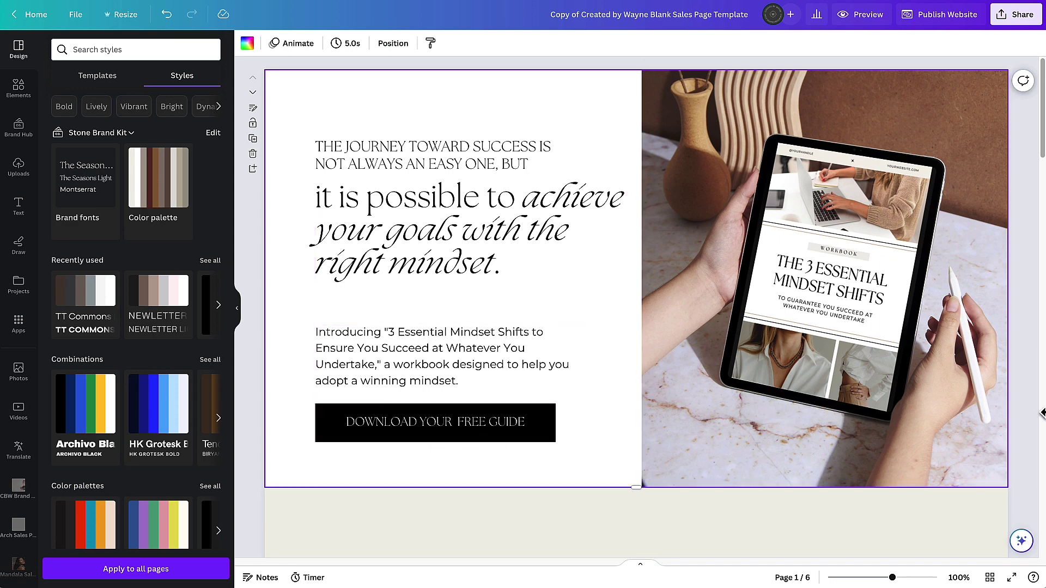
Step: Search the video library for "WHITE BACKGROUND" and set the 20-second soft white light-spots video as page 2's background
{"action": "scroll", "coordinate": [911, 381], "scroll_direction": "down", "scroll_amount": 1}
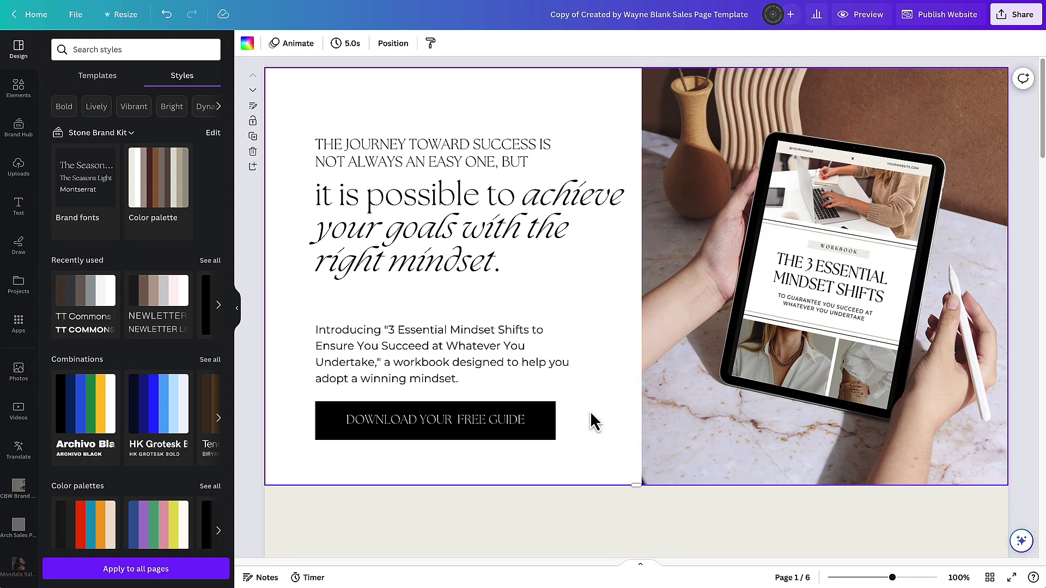
{"action": "scroll", "coordinate": [596, 401], "scroll_direction": "down", "scroll_amount": 1}
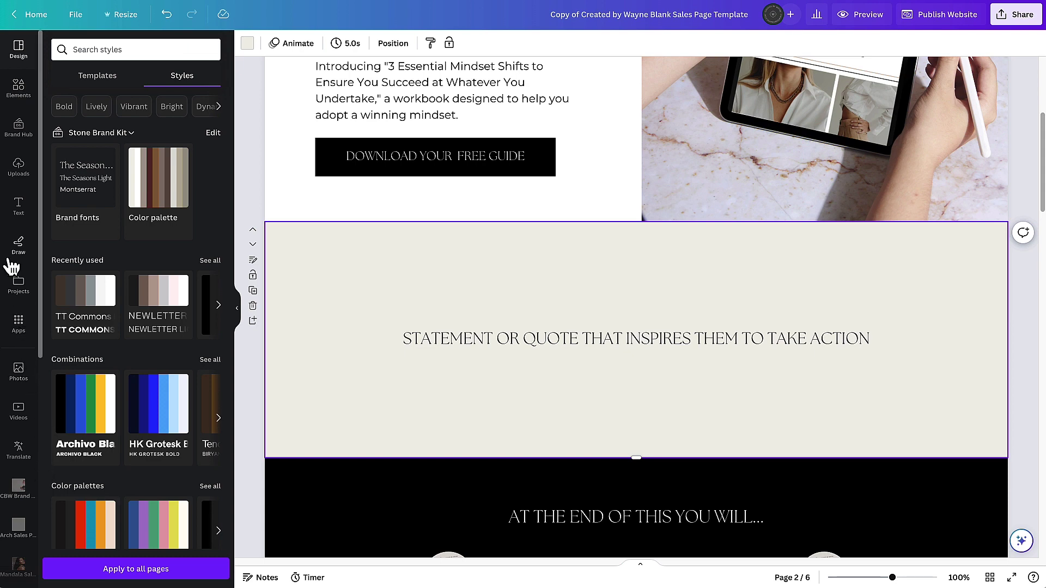
{"action": "left_click", "coordinate": [19, 420]}
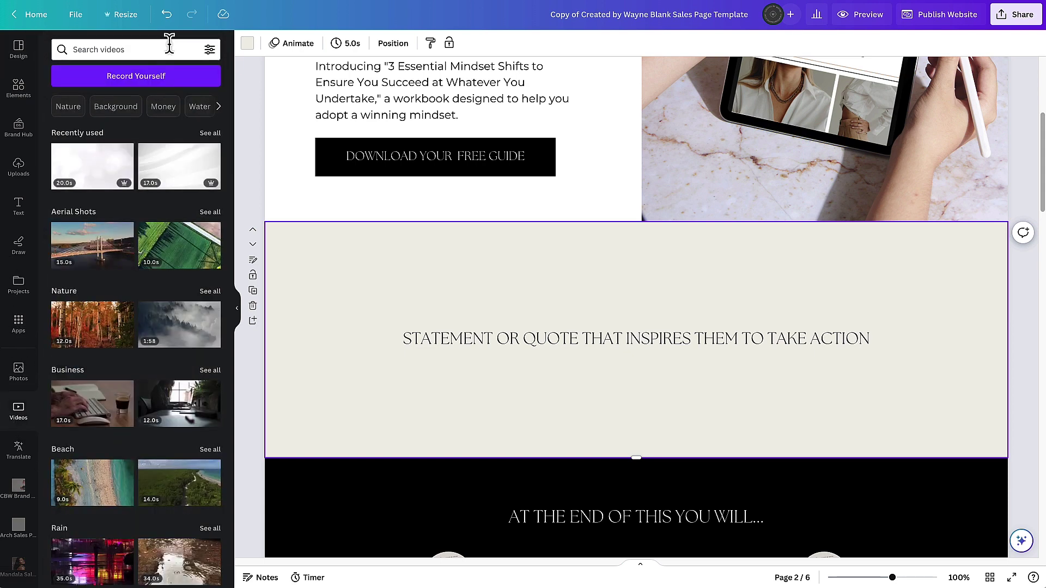
{"action": "left_click", "coordinate": [148, 53]}
{"action": "type", "text": "WH"}
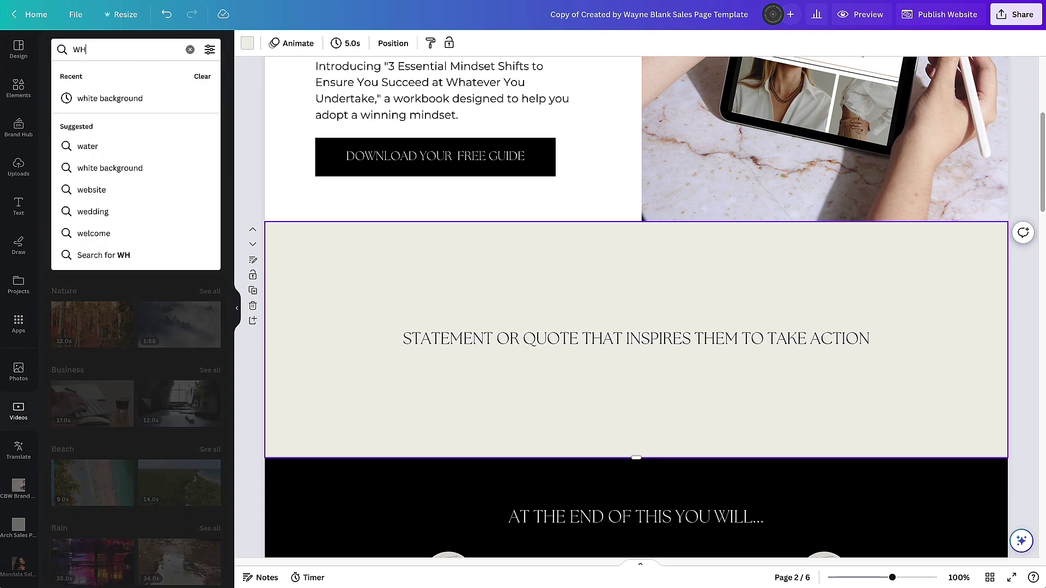
{"action": "type", "text": "ITE BACKGROUND"}
{"action": "key", "text": "Return"}
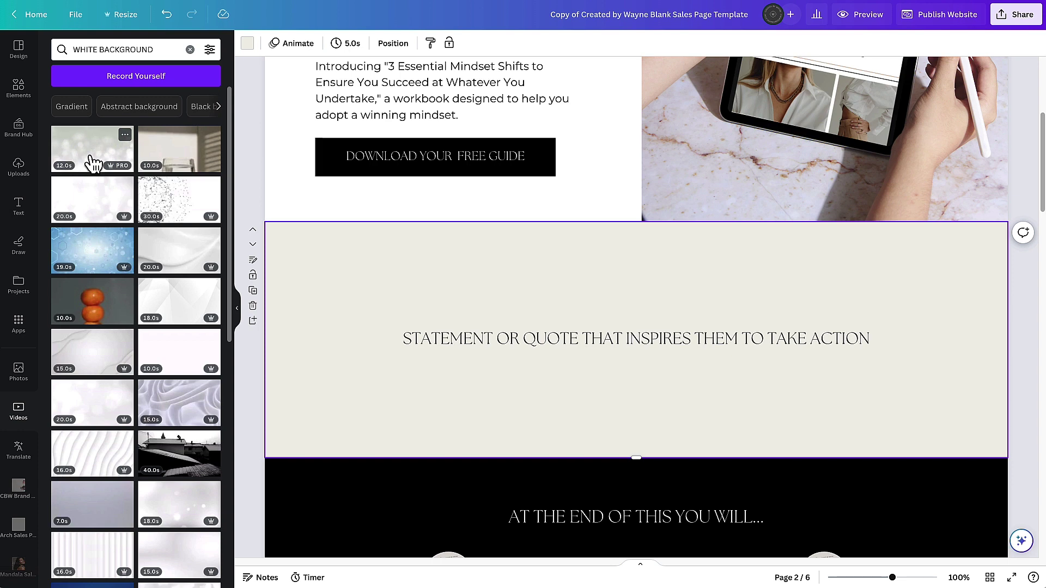
{"action": "left_click_drag", "start_coordinate": [95, 210], "coordinate": [280, 251]}
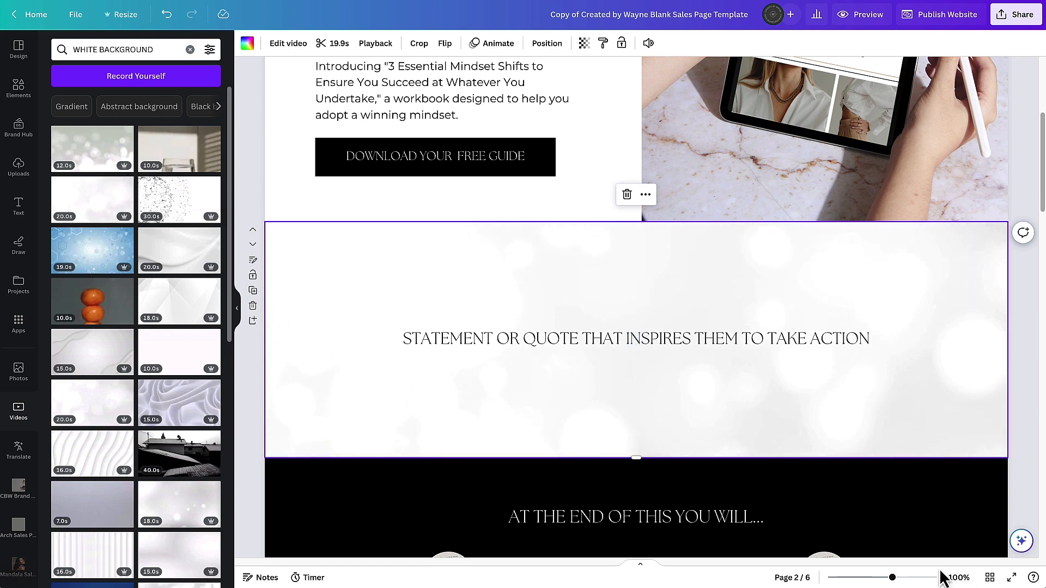
Step: Replace page 2's statement with "This workbook provides practical steps to help you build self-confidence, overcome limiting beliefs, and develop resilience to achieve your goals." and centre it
{"action": "triple_click", "coordinate": [863, 339]}
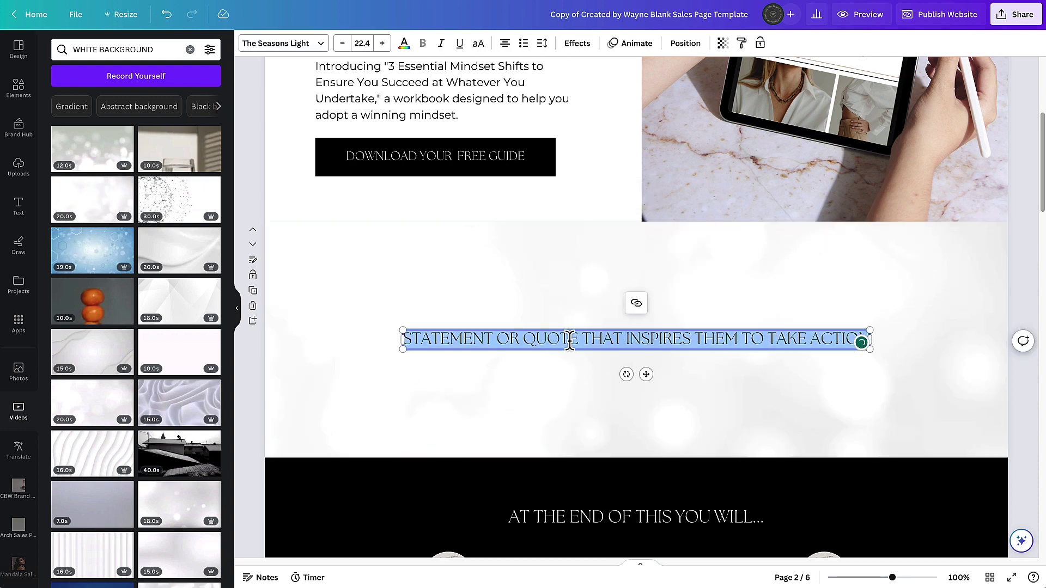
{"action": "type", "text": "This workbook provides practical steps to help you build self-confidence, overcome limiting beliefs, and develop resilience to achieve your goals."}
{"action": "left_click_drag", "start_coordinate": [1008, 380], "coordinate": [787, 385]}
{"action": "left_click", "coordinate": [588, 272]}
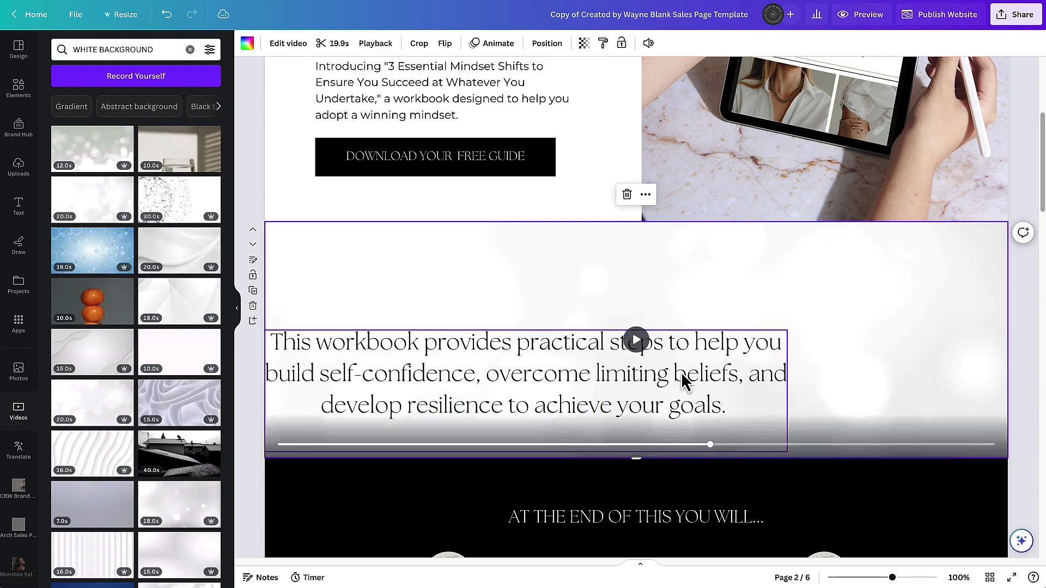
{"action": "left_click_drag", "start_coordinate": [290, 351], "coordinate": [402, 309]}
{"action": "left_click", "coordinate": [926, 425]}
{"action": "left_click", "coordinate": [1032, 452]}
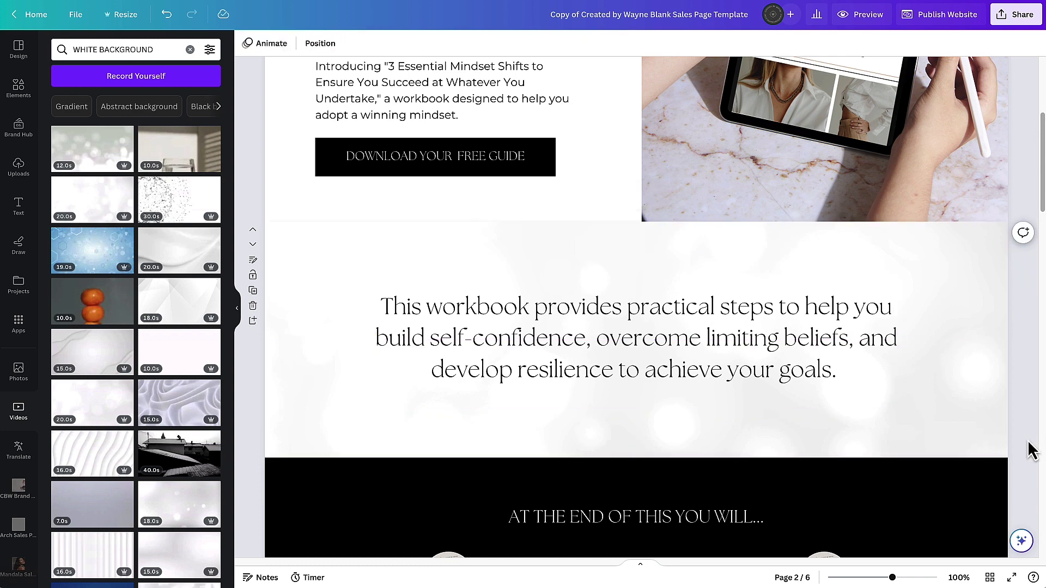
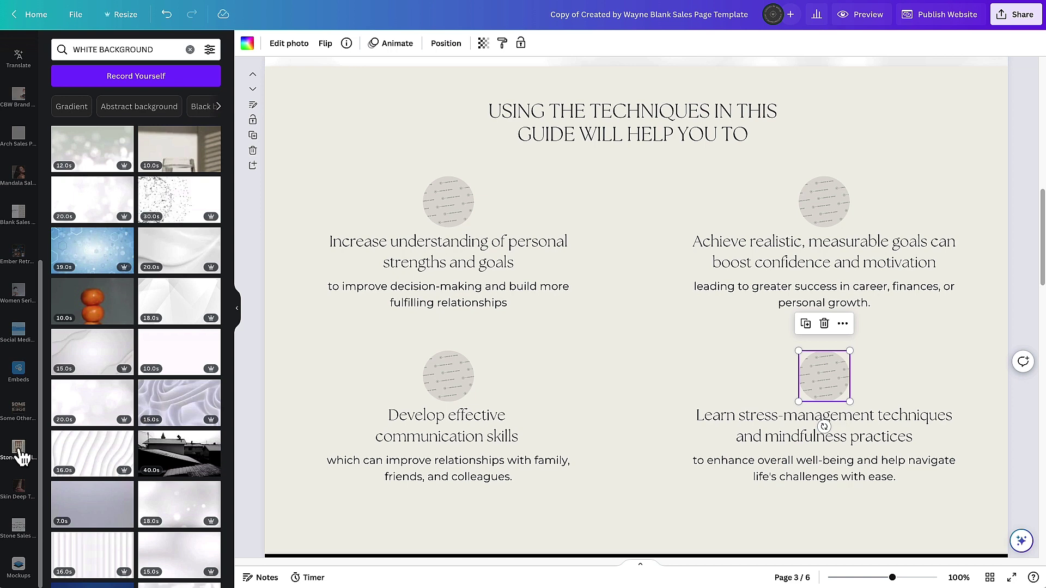
Step: Fill page 3's two upper circles with the white T-shirt portrait and the knit-sleeve hand photo from the Stone Social Media Posts folder
{"action": "left_click", "coordinate": [20, 455]}
{"action": "scroll", "coordinate": [117, 315], "scroll_direction": "down", "scroll_amount": 3}
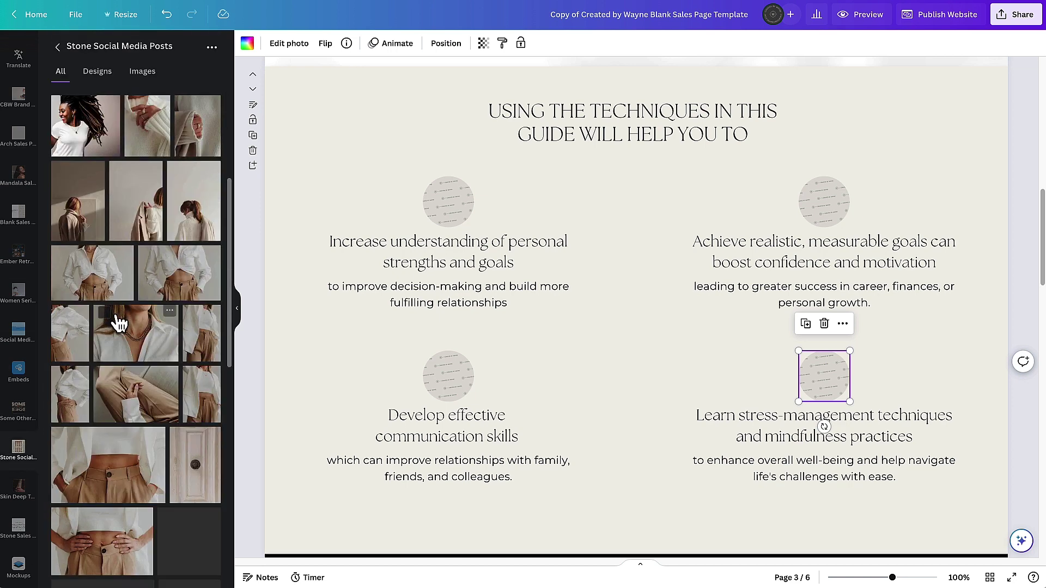
{"action": "scroll", "coordinate": [182, 236], "scroll_direction": "up", "scroll_amount": 5}
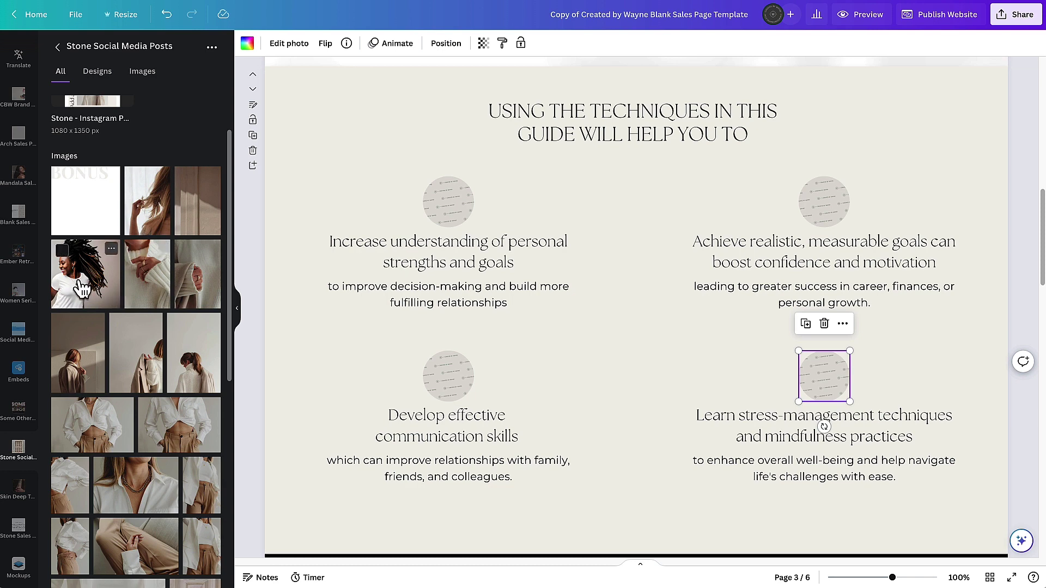
{"action": "left_click_drag", "start_coordinate": [84, 291], "coordinate": [410, 229]}
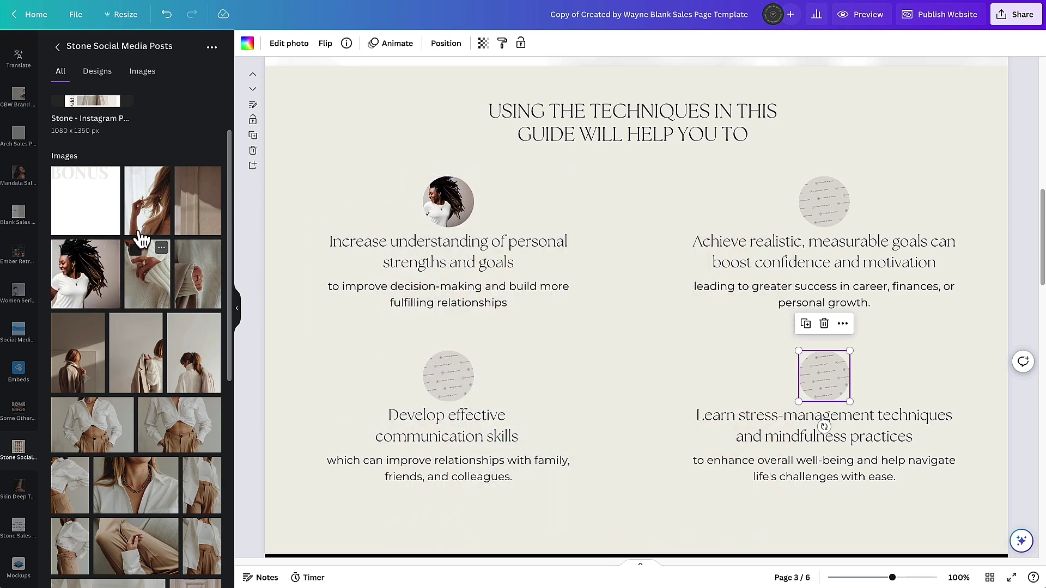
{"action": "left_click_drag", "start_coordinate": [161, 296], "coordinate": [822, 215]}
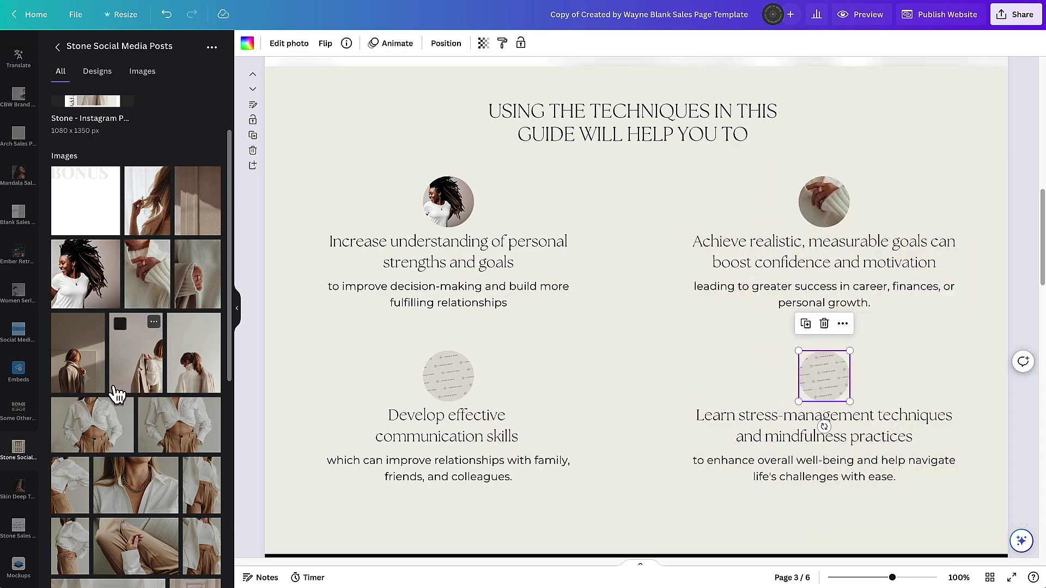
Step: Fill page 3's two lower circles with a stone building photo on the left and a white shirt outfit photo on the right
{"action": "scroll", "coordinate": [104, 463], "scroll_direction": "down", "scroll_amount": 5}
{"action": "scroll", "coordinate": [124, 391], "scroll_direction": "down", "scroll_amount": 2}
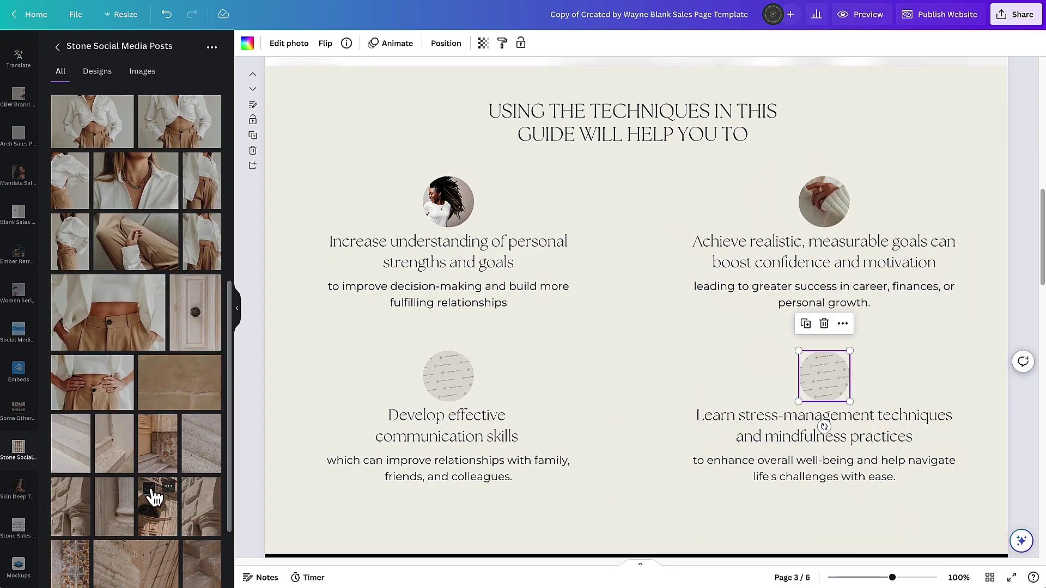
{"action": "left_click_drag", "start_coordinate": [193, 371], "coordinate": [448, 376]}
{"action": "scroll", "coordinate": [147, 389], "scroll_direction": "up", "scroll_amount": 5}
{"action": "left_click_drag", "start_coordinate": [107, 366], "coordinate": [817, 376]}
{"action": "left_click", "coordinate": [1006, 201]}
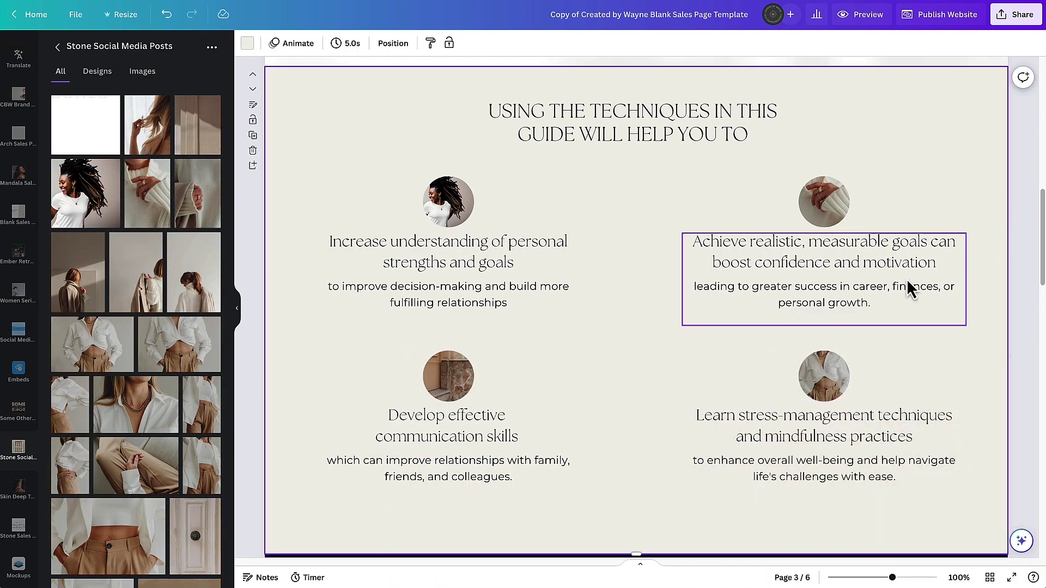
Step: Fill page 4's arch frame with the recently used portrait of a woman in a cream blouse and shift it so she is centred
{"action": "scroll", "coordinate": [881, 358], "scroll_direction": "down", "scroll_amount": 1}
{"action": "scroll", "coordinate": [882, 358], "scroll_direction": "down", "scroll_amount": 1}
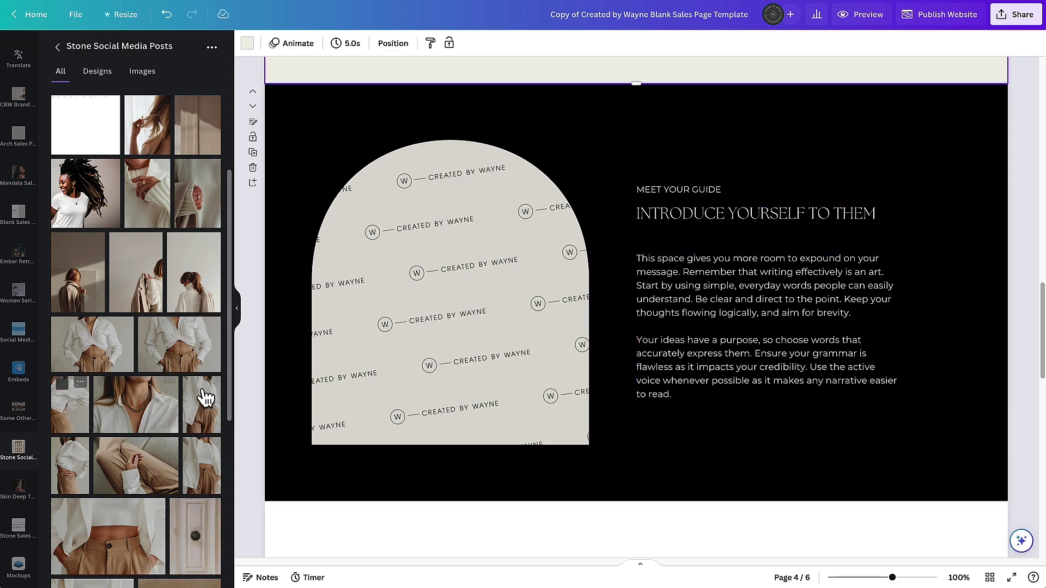
{"action": "scroll", "coordinate": [205, 398], "scroll_direction": "down", "scroll_amount": 6}
{"action": "scroll", "coordinate": [25, 261], "scroll_direction": "up", "scroll_amount": 6}
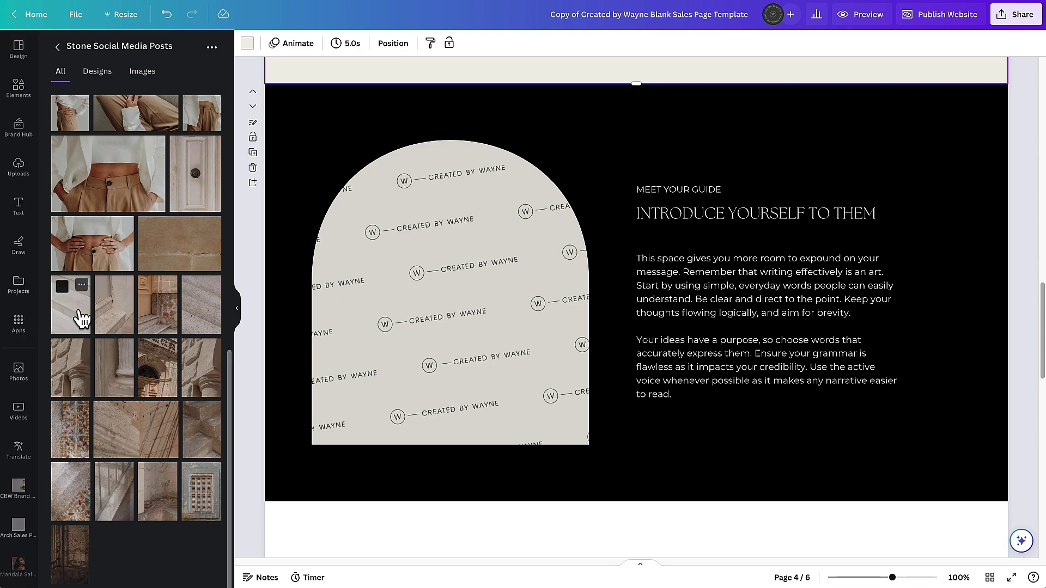
{"action": "left_click", "coordinate": [23, 388]}
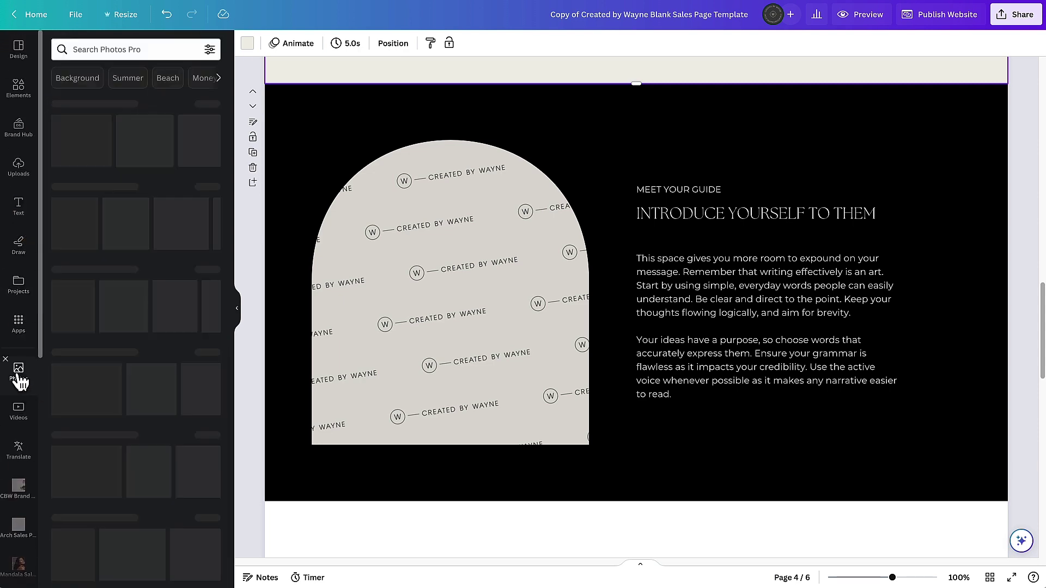
{"action": "scroll", "coordinate": [154, 425], "scroll_direction": "down", "scroll_amount": 10}
{"action": "scroll", "coordinate": [142, 480], "scroll_direction": "up", "scroll_amount": 10}
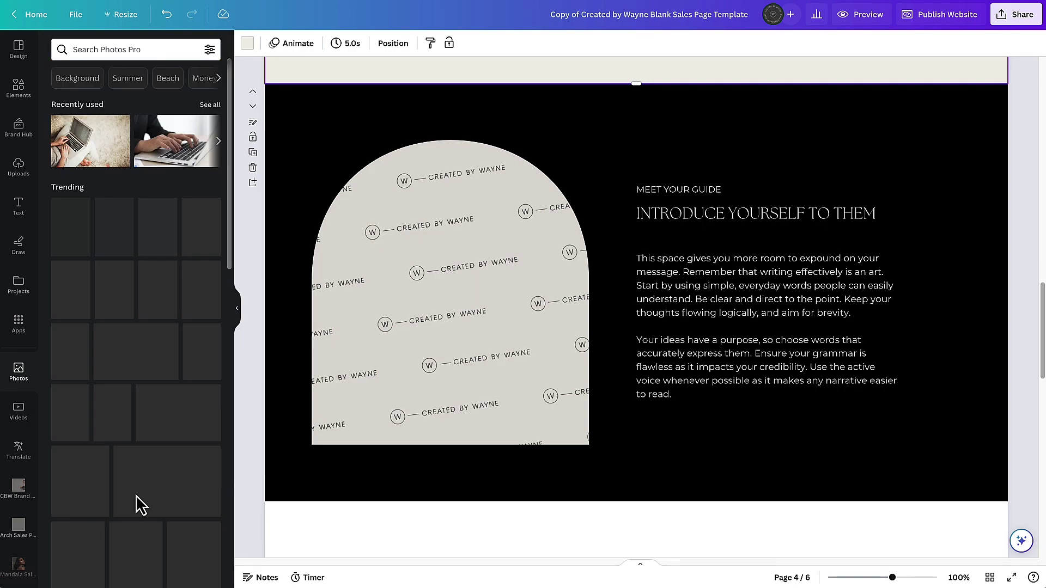
{"action": "left_click", "coordinate": [210, 106]}
{"action": "left_click_drag", "start_coordinate": [179, 175], "coordinate": [560, 287]}
{"action": "double_click", "coordinate": [561, 287]}
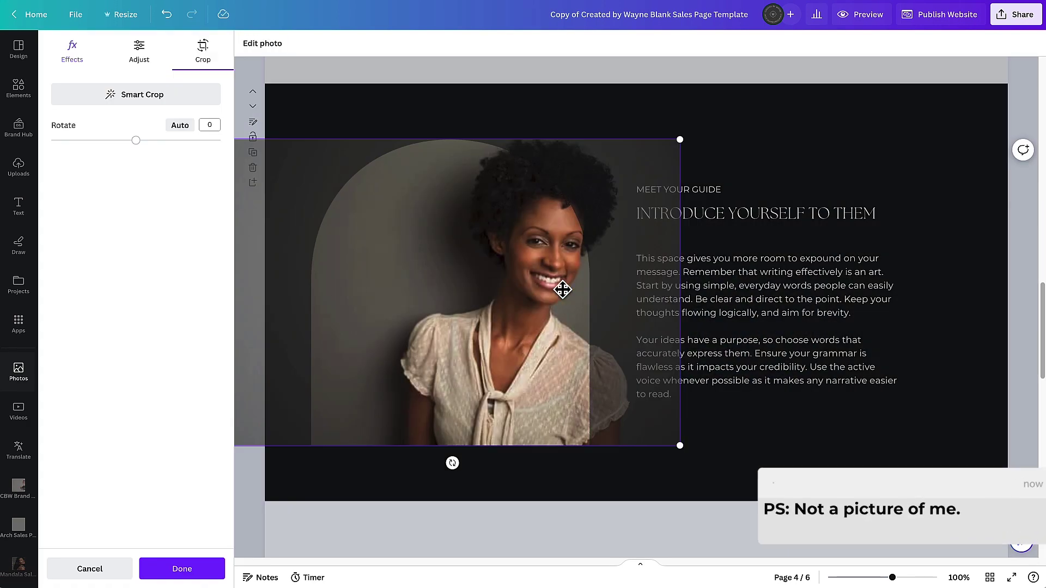
{"action": "left_click", "coordinate": [857, 159]}
Step: Set page 4's background to the light taupe colour from the Stone Brand Kit palette
{"action": "left_click", "coordinate": [909, 262]}
{"action": "left_click", "coordinate": [247, 43]}
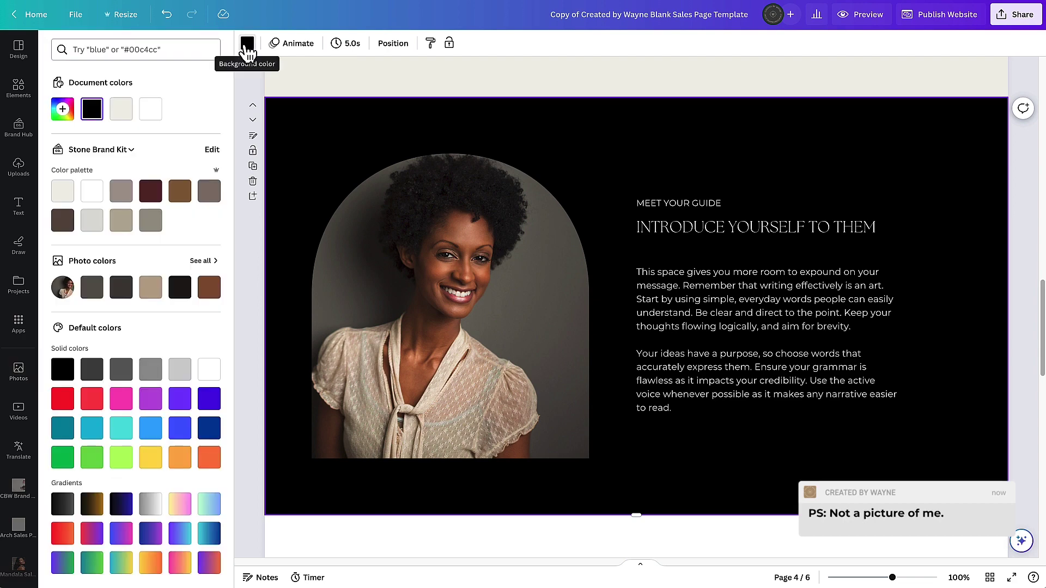
{"action": "left_click", "coordinate": [121, 221]}
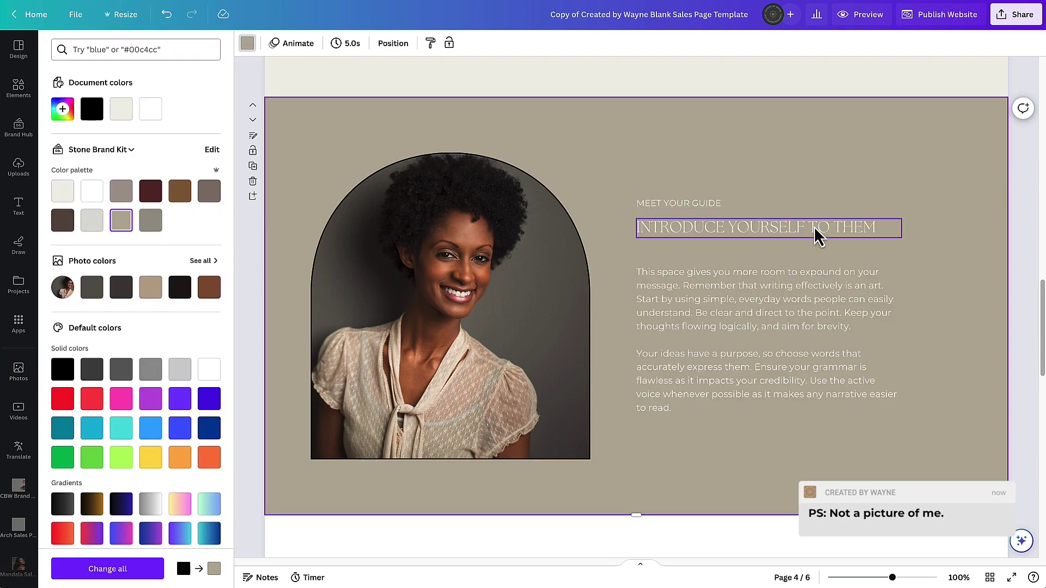
Step: Widen page 5's heading box, keep it centred, and replace its text with "DON'T JUST TAKE MY WORD FOR IT"
{"action": "scroll", "coordinate": [942, 266], "scroll_direction": "down", "scroll_amount": 5}
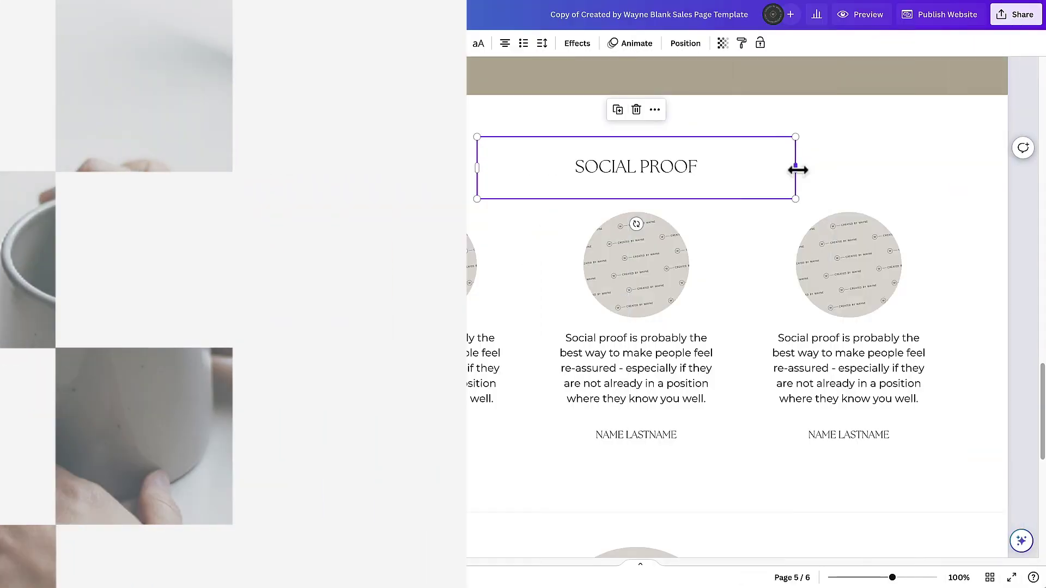
{"action": "left_click_drag", "start_coordinate": [796, 168], "coordinate": [894, 164]}
{"action": "left_click_drag", "start_coordinate": [715, 173], "coordinate": [674, 171]}
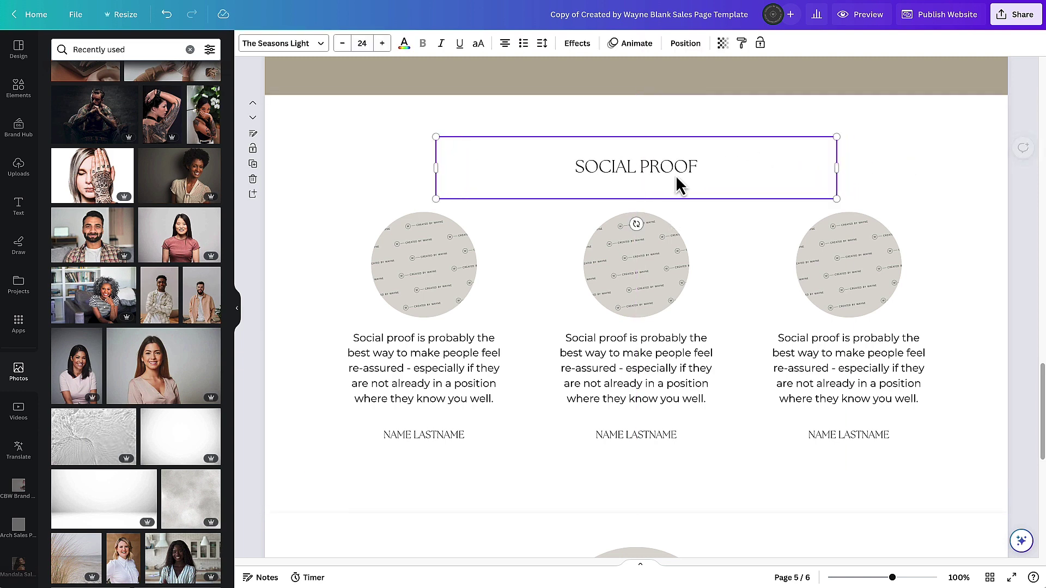
{"action": "double_click", "coordinate": [630, 165]}
{"action": "left_click", "coordinate": [635, 165]}
{"action": "triple_click", "coordinate": [644, 163]}
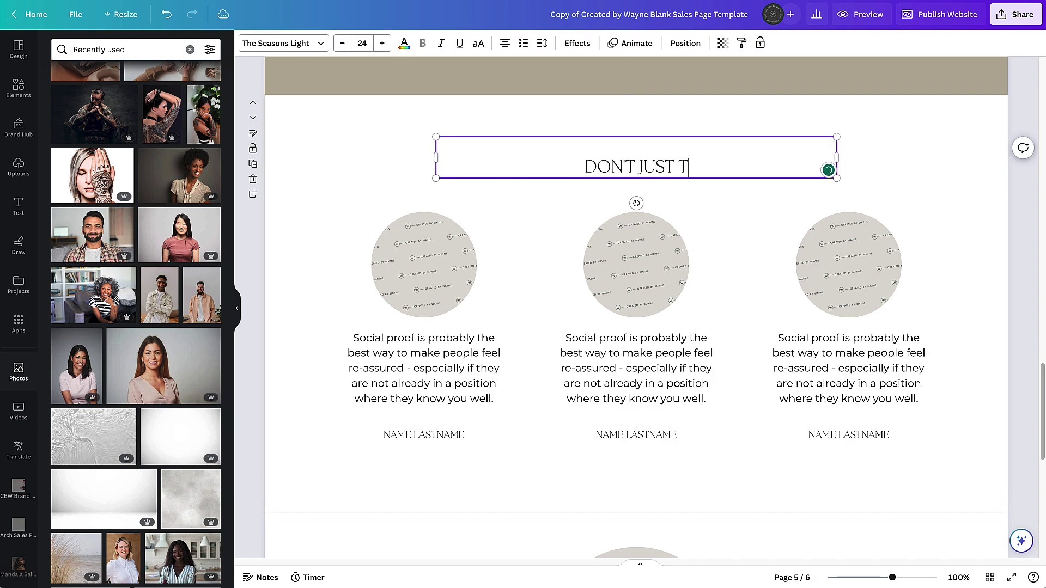
{"action": "type", "text": "AKE MY WORD FOR IT"}
{"action": "key", "text": "Escape"}
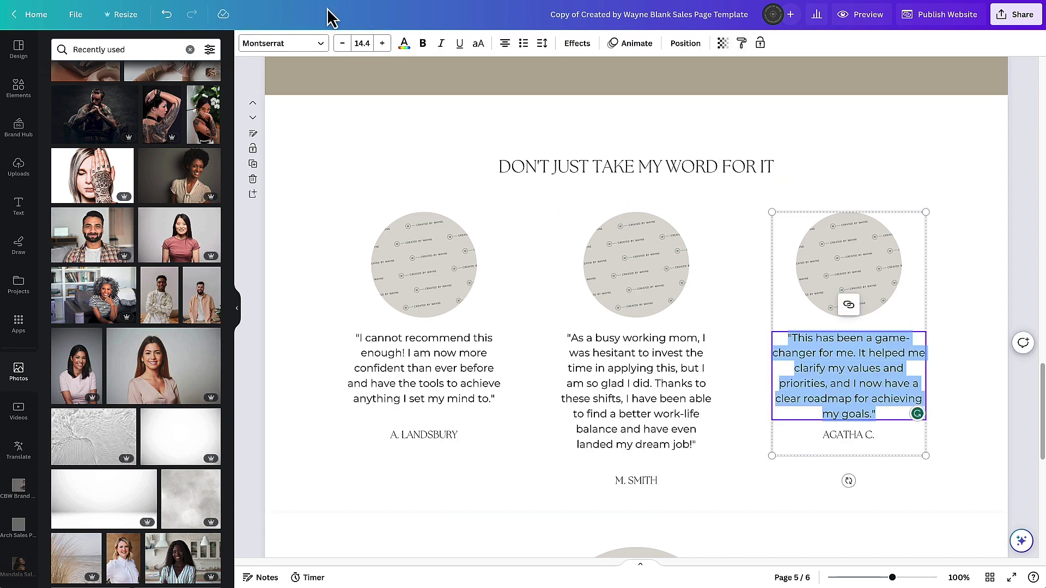
Step: Italicise all three testimonial quotes on page 5 and delete the word "applying" from the middle one
{"action": "key", "text": "ctrl+i"}
{"action": "left_click_drag", "start_coordinate": [613, 383], "coordinate": [516, 235]}
{"action": "left_click", "coordinate": [648, 368]}
{"action": "double_click", "coordinate": [624, 369]}
{"action": "key", "text": "BackSpace"}
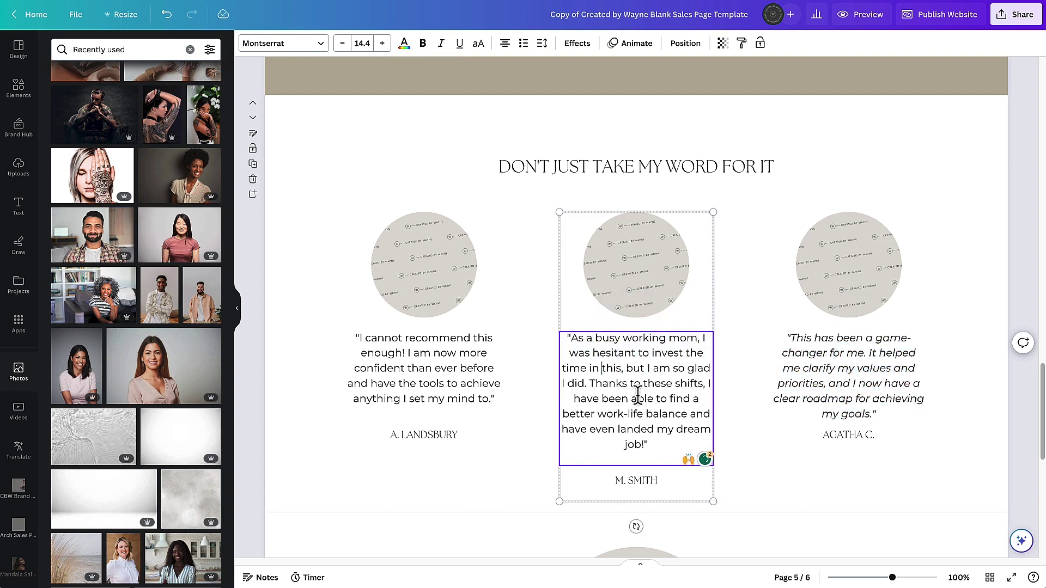
{"action": "key", "text": "ctrl+a"}
{"action": "key", "text": "ctrl+i"}
{"action": "triple_click", "coordinate": [420, 373]}
{"action": "key", "text": "ctrl+i"}
{"action": "left_click", "coordinate": [924, 413]}
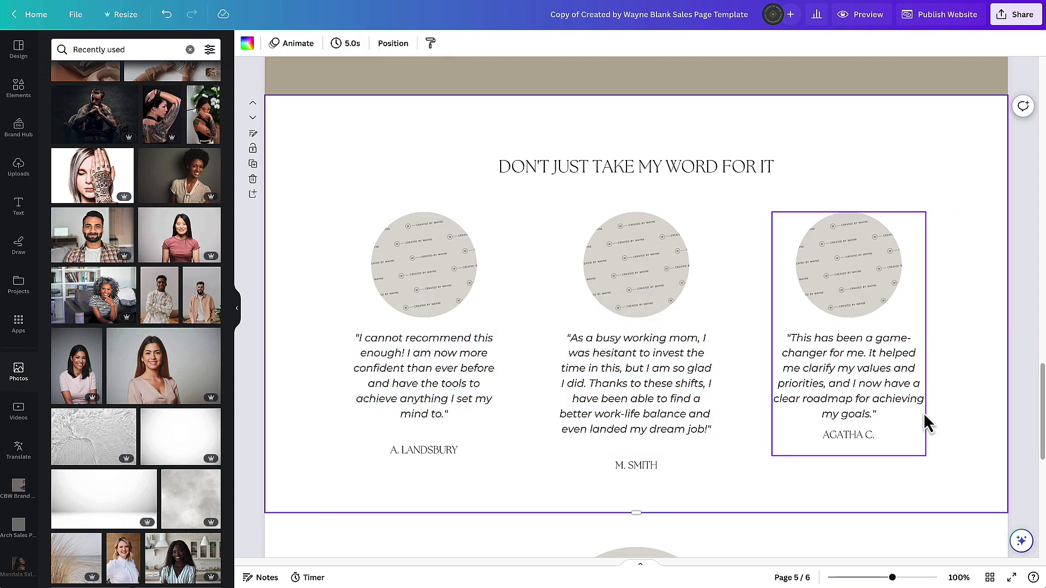
Step: Add a line break at the end of page 5's third testimonial quote to increase the space above the name
{"action": "left_click", "coordinate": [923, 413]}
{"action": "key", "text": "Return"}
{"action": "left_click", "coordinate": [414, 371]}
{"action": "left_click", "coordinate": [958, 151]}
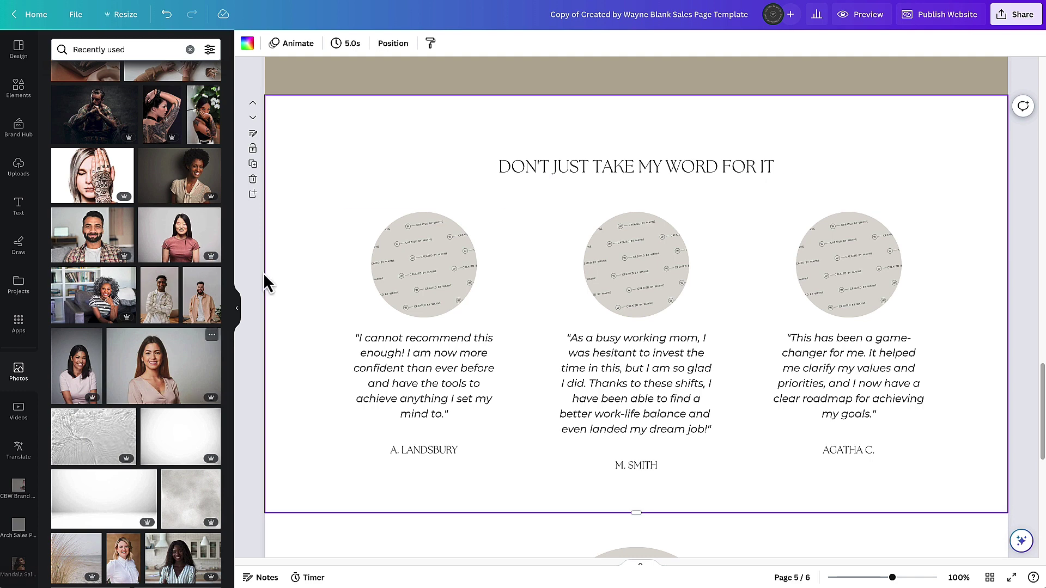
Step: Fill page 5's circles, left to right, with portraits of the women in a striped top, a dusty-pink T-shirt and a pale pink blouse
{"action": "left_click_drag", "start_coordinate": [94, 295], "coordinate": [424, 264]}
{"action": "left_click_drag", "start_coordinate": [179, 235], "coordinate": [636, 264]}
{"action": "left_click_drag", "start_coordinate": [76, 366], "coordinate": [848, 264]}
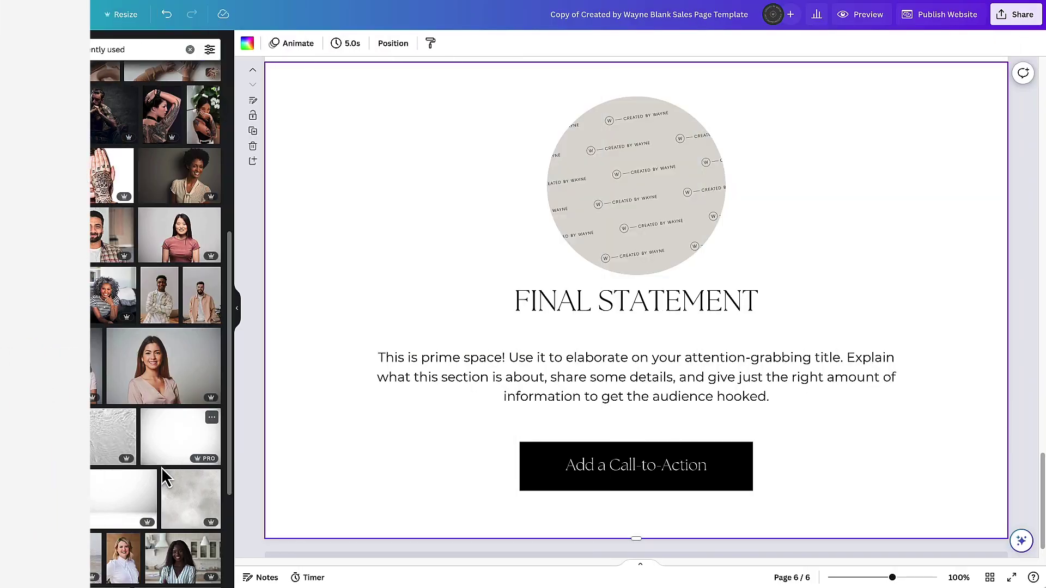
Step: Fill page 6's circle with the blonde woman in a white blouse and shift the photo down slightly within the frame
{"action": "left_click_drag", "start_coordinate": [124, 545], "coordinate": [639, 175]}
{"action": "double_click", "coordinate": [640, 175]}
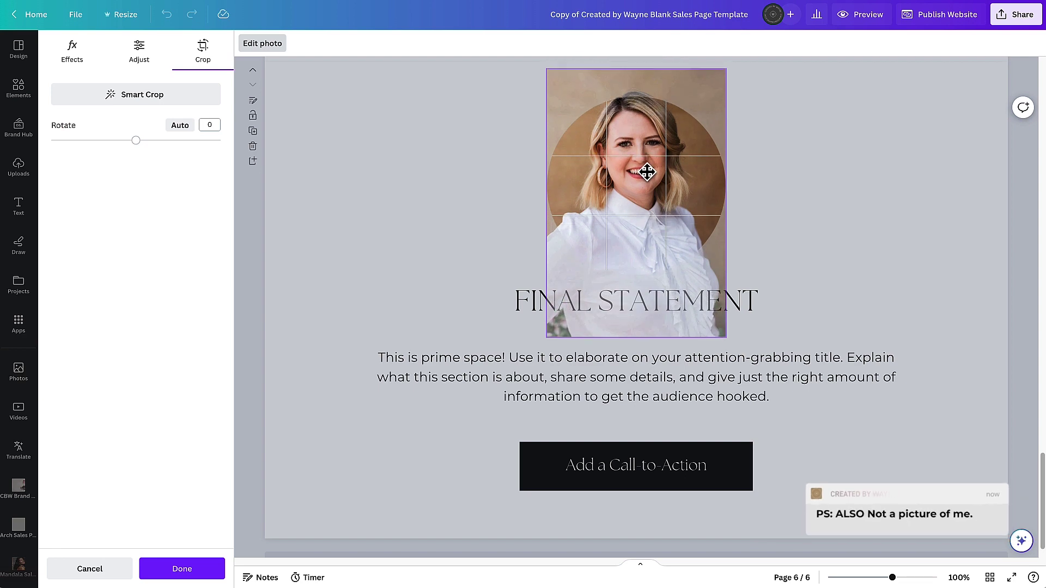
{"action": "left_click", "coordinate": [880, 209]}
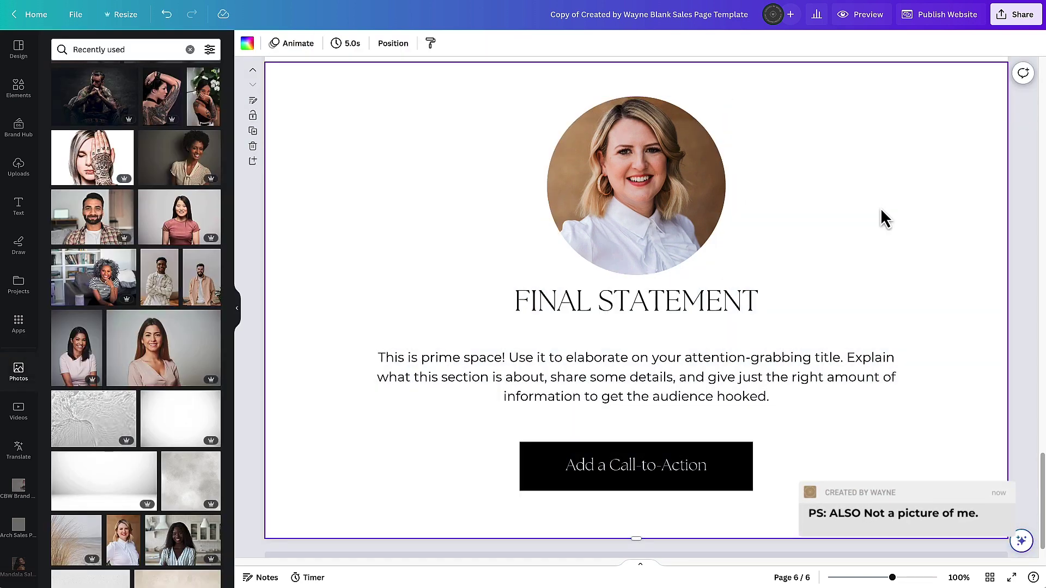
Step: Replace page 6's "FINAL STATEMENT" heading with "FINAL CALL TO ACTION"
{"action": "double_click", "coordinate": [679, 307]}
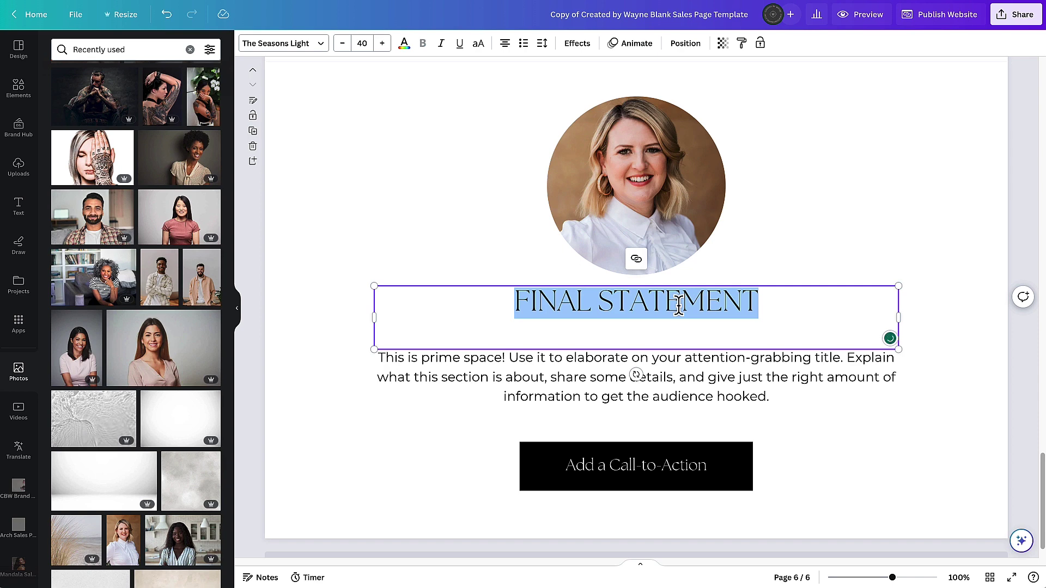
{"action": "type", "text": "FINAL C"}
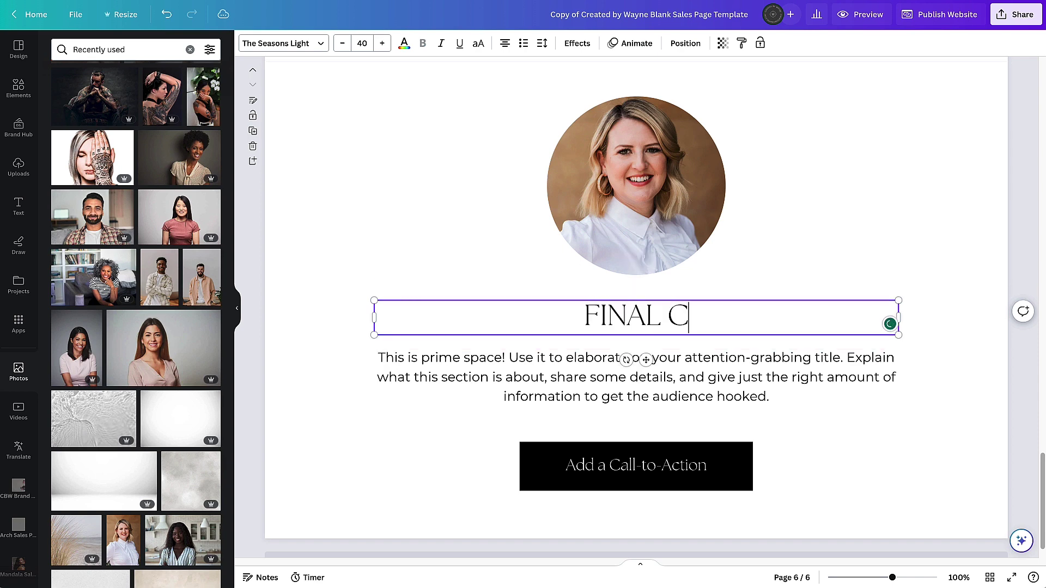
{"action": "type", "text": "ALL TO ACTION"}
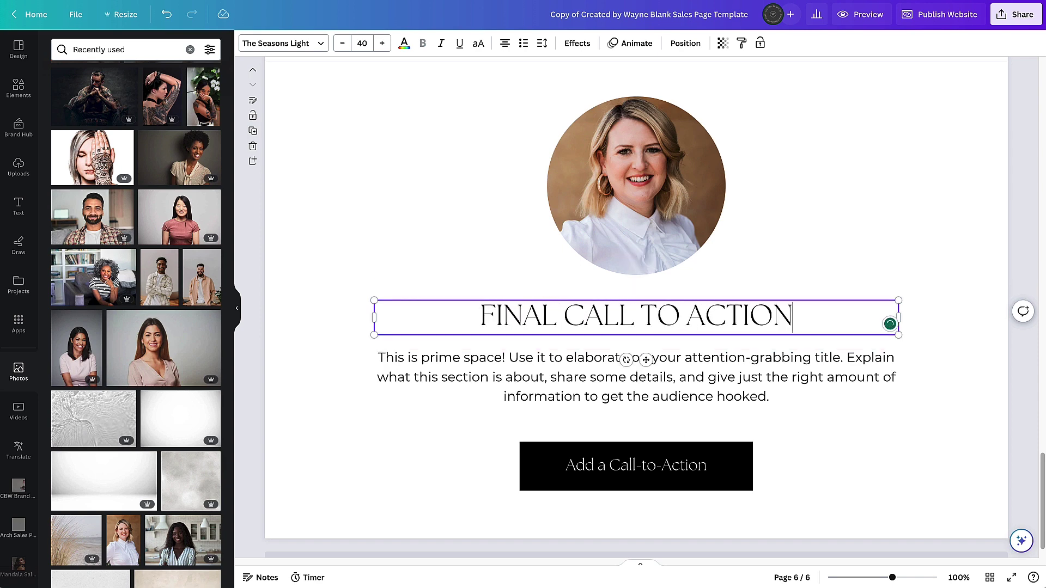
{"action": "left_click", "coordinate": [981, 410]}
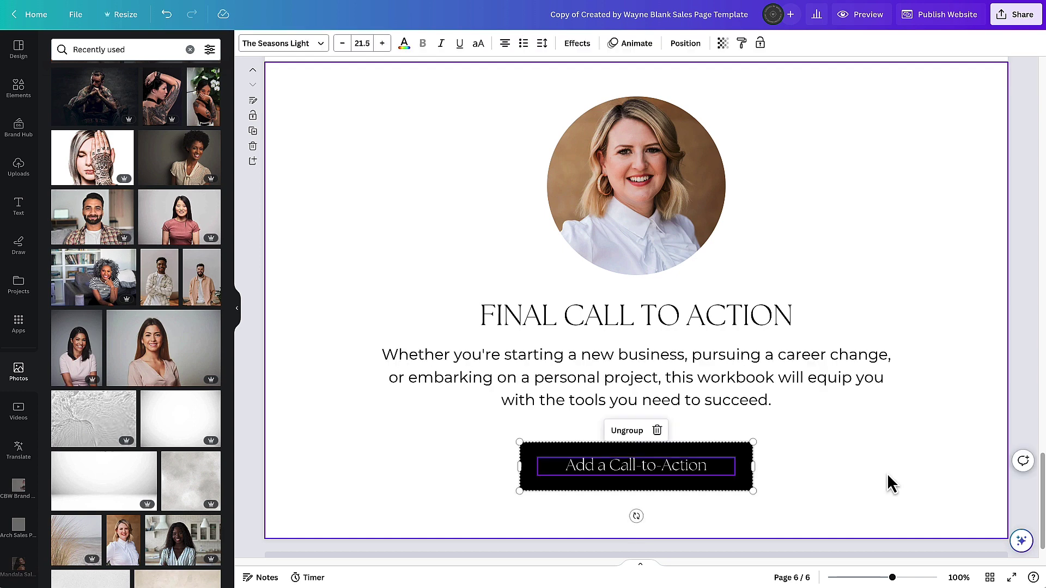
Step: Change page 6's call-to-action button text to "DOWNLOAD YOUR GUIDE"
{"action": "triple_click", "coordinate": [674, 469]}
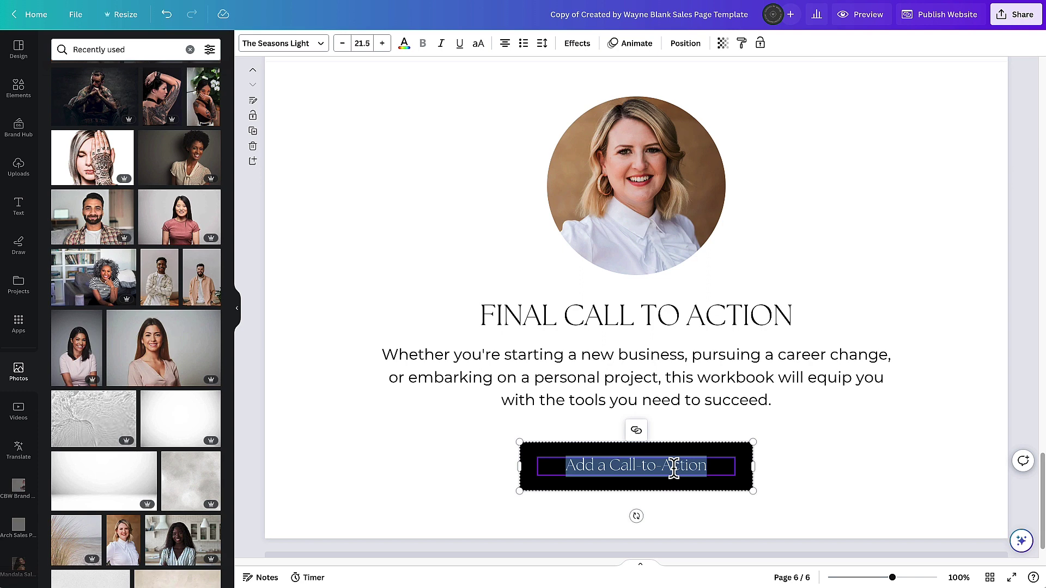
{"action": "type", "text": "DOWNLOAD YOUR GUIDE"}
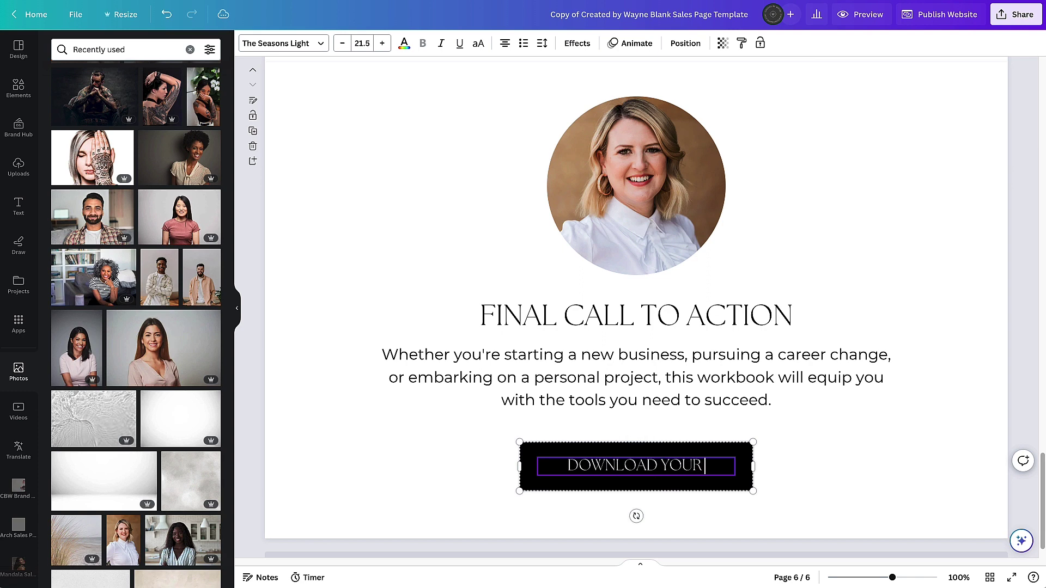
{"action": "left_click", "coordinate": [915, 463]}
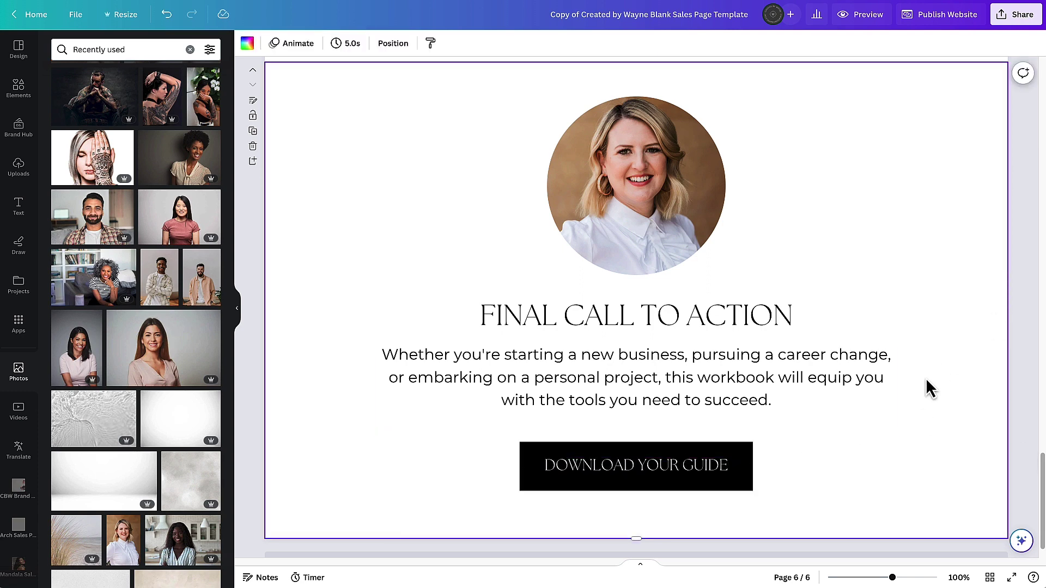
Step: Preview the website in desktop view and examine every section from the opening banner through to the final call to action
{"action": "scroll", "coordinate": [935, 436], "scroll_direction": "up", "scroll_amount": 15}
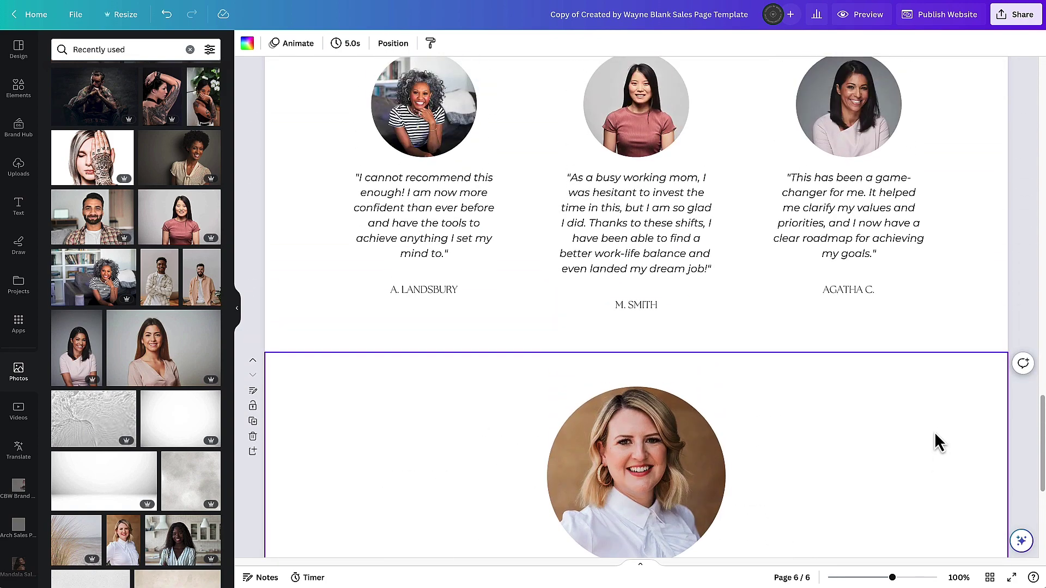
{"action": "scroll", "coordinate": [938, 443], "scroll_direction": "up", "scroll_amount": 15}
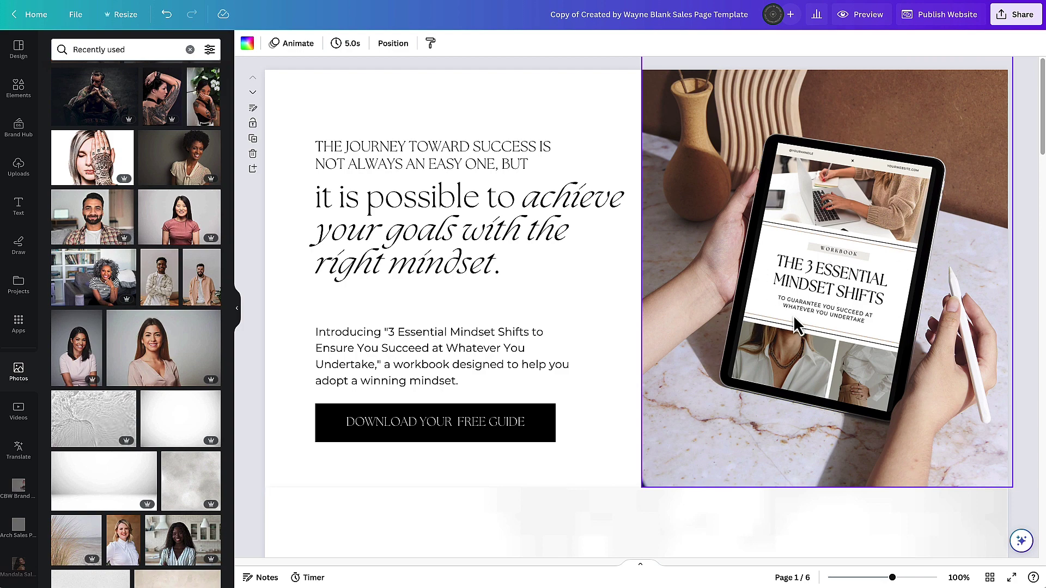
{"action": "scroll", "coordinate": [794, 315], "scroll_direction": "down", "scroll_amount": 1}
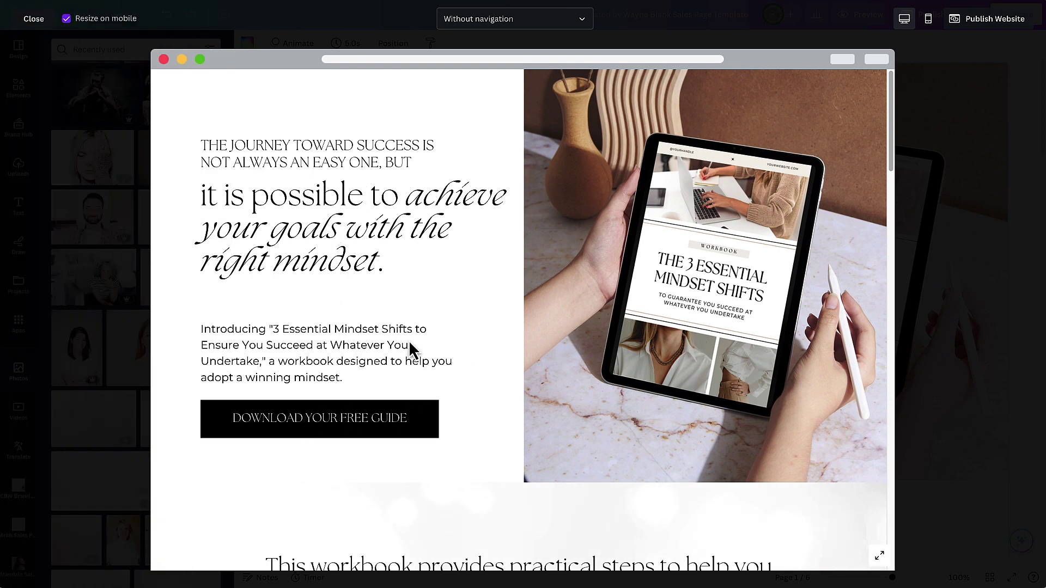
{"action": "scroll", "coordinate": [695, 280], "scroll_direction": "down", "scroll_amount": 5}
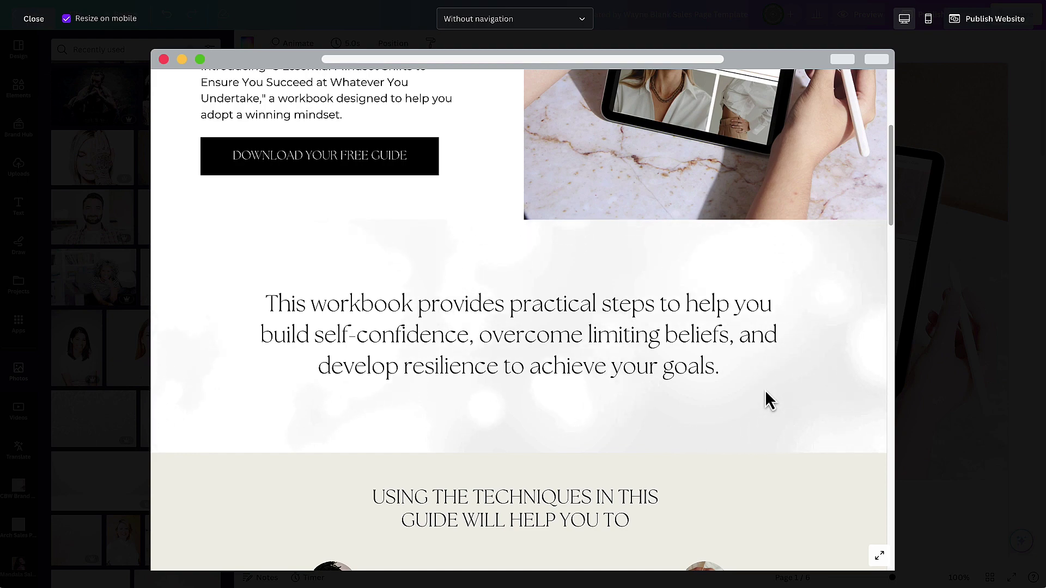
{"action": "scroll", "coordinate": [765, 391], "scroll_direction": "down", "scroll_amount": 1}
{"action": "scroll", "coordinate": [817, 378], "scroll_direction": "down", "scroll_amount": 6}
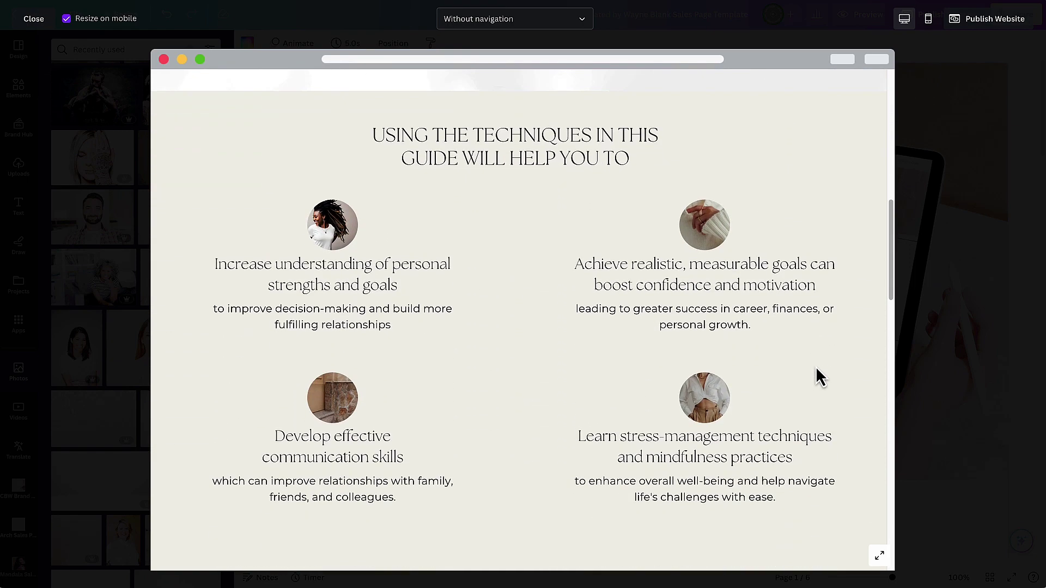
{"action": "scroll", "coordinate": [848, 351], "scroll_direction": "down", "scroll_amount": 1}
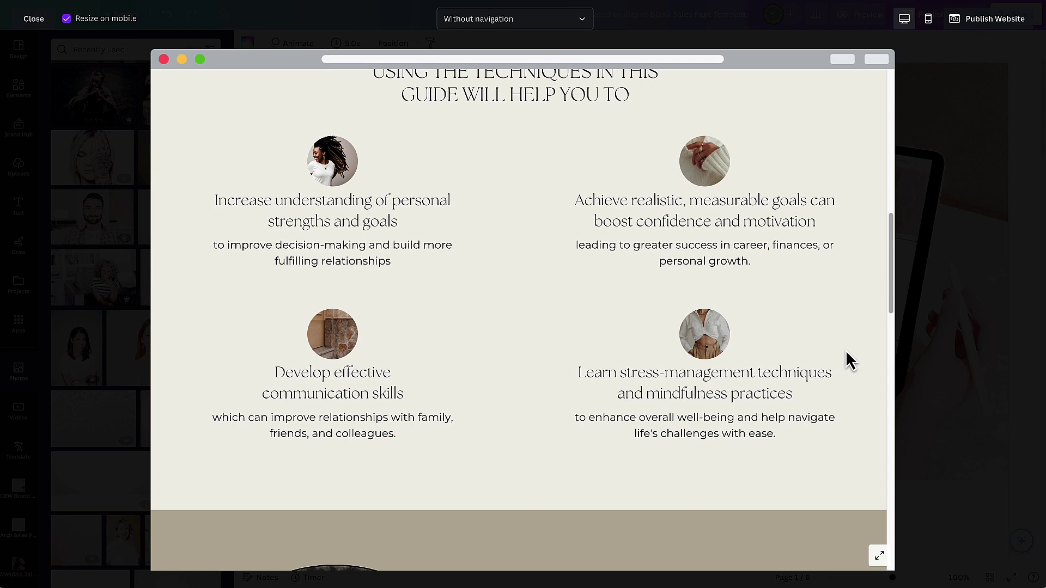
{"action": "scroll", "coordinate": [846, 351], "scroll_direction": "down", "scroll_amount": 8}
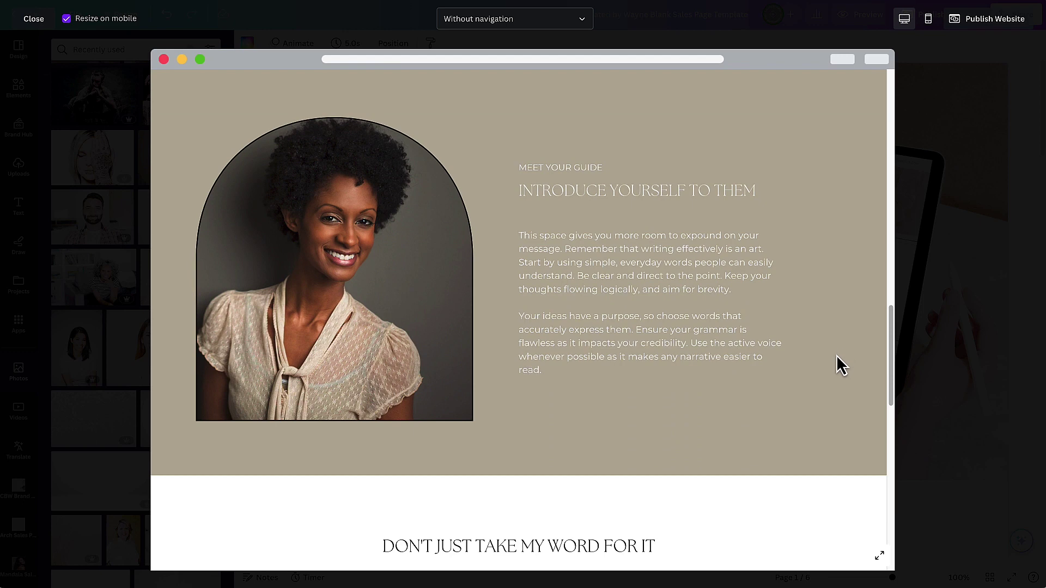
{"action": "scroll", "coordinate": [835, 360], "scroll_direction": "down", "scroll_amount": 6}
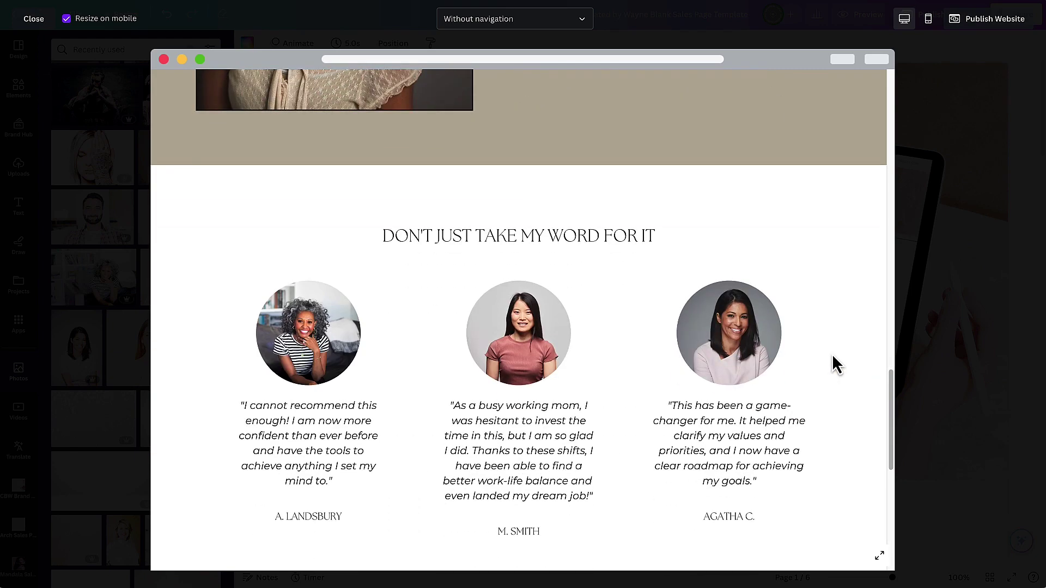
{"action": "scroll", "coordinate": [832, 354], "scroll_direction": "down", "scroll_amount": 1}
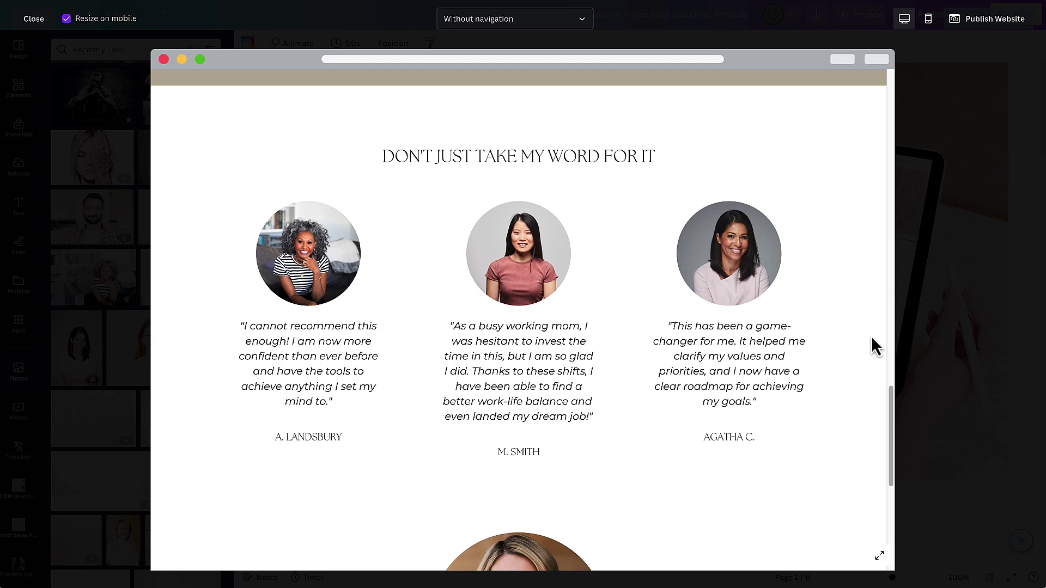
{"action": "scroll", "coordinate": [793, 386], "scroll_direction": "down", "scroll_amount": 6}
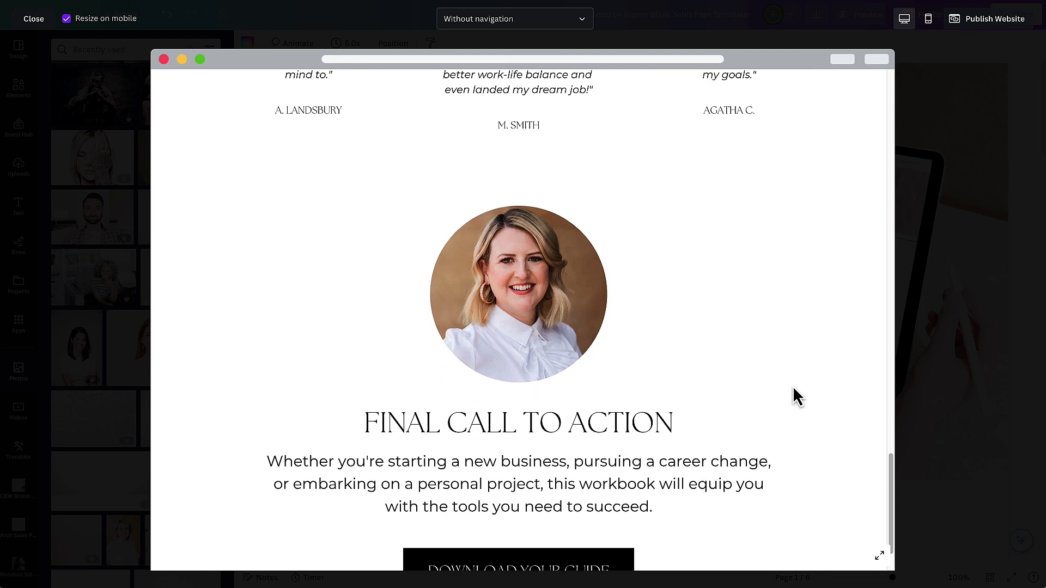
{"action": "scroll", "coordinate": [793, 386], "scroll_direction": "down", "scroll_amount": 2}
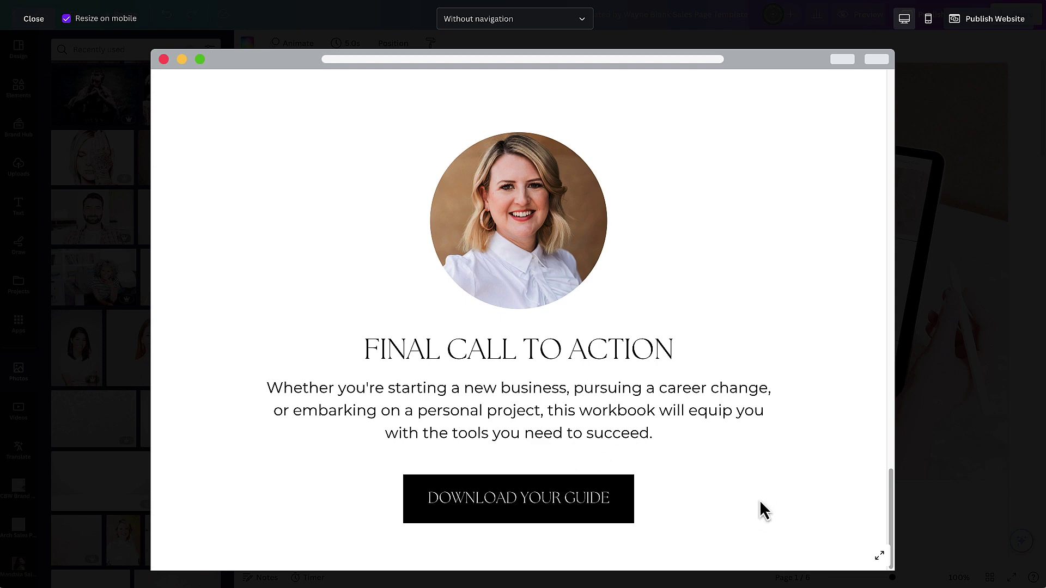
Step: Review the desktop preview again from the opening banner down to the testimonials section
{"action": "scroll", "coordinate": [773, 500], "scroll_direction": "up", "scroll_amount": 20}
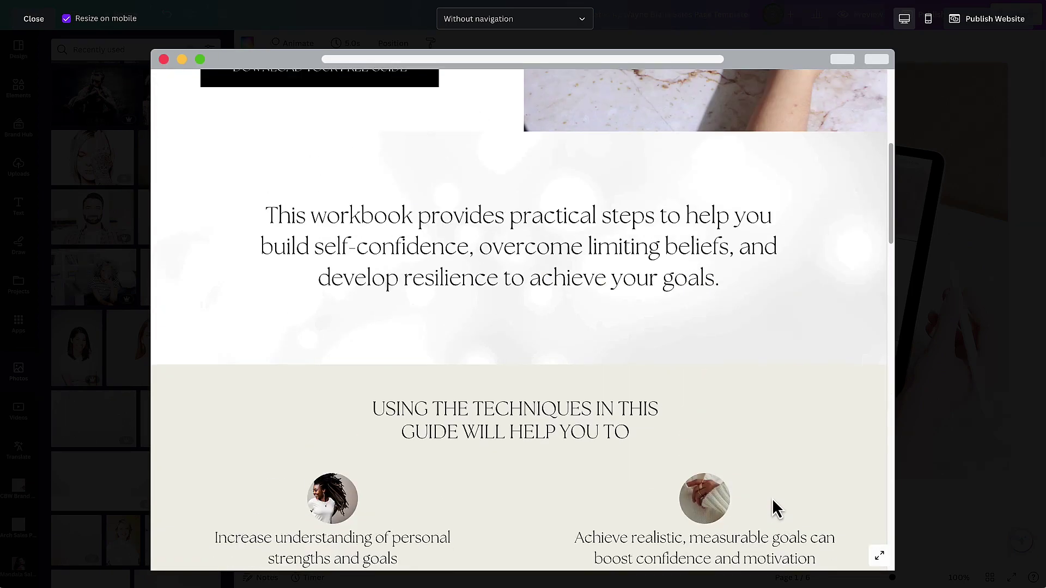
{"action": "scroll", "coordinate": [772, 500], "scroll_direction": "up", "scroll_amount": 5}
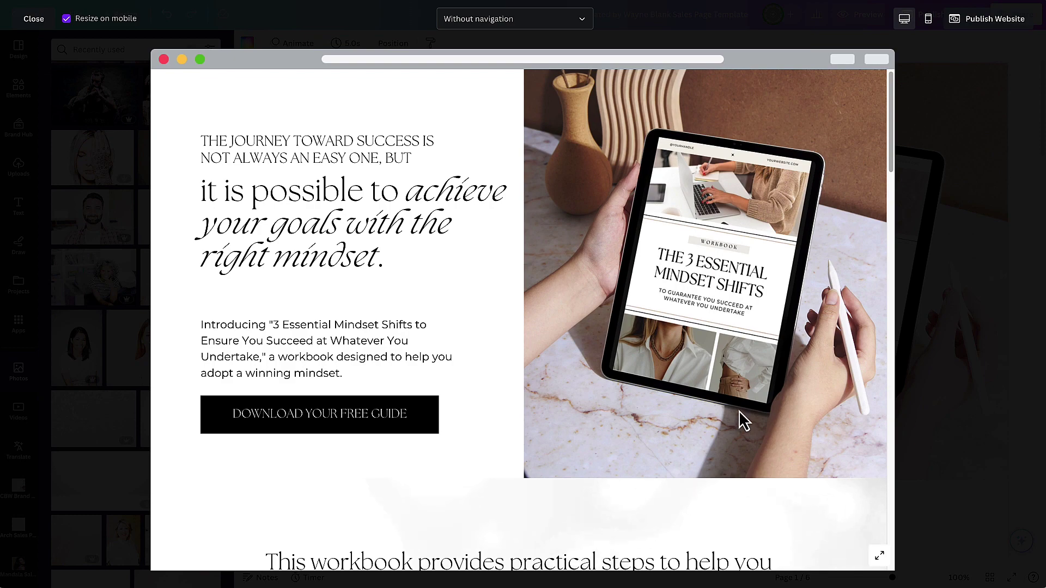
{"action": "scroll", "coordinate": [738, 414], "scroll_direction": "down", "scroll_amount": 15}
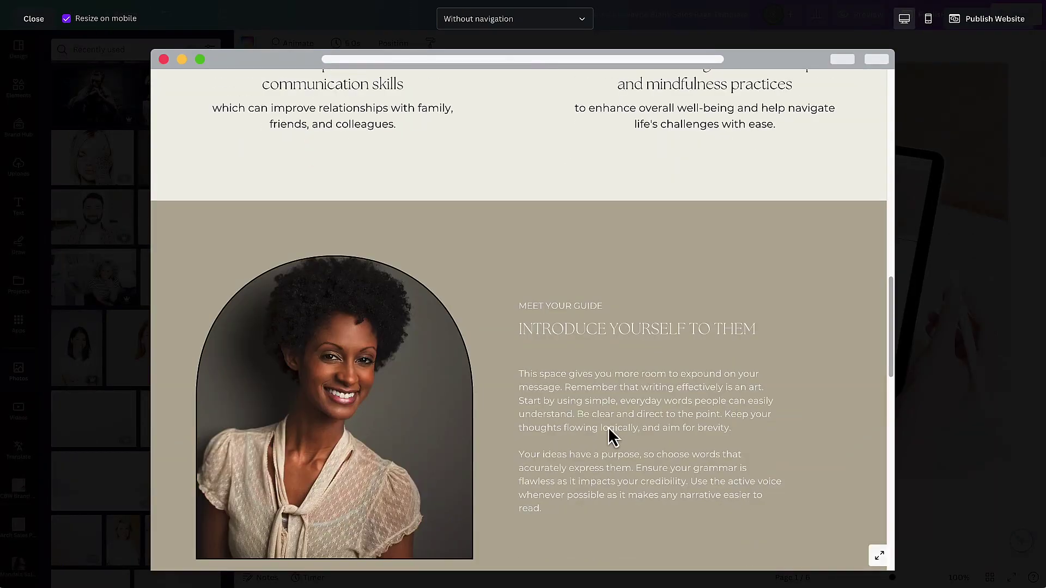
{"action": "scroll", "coordinate": [609, 429], "scroll_direction": "down", "scroll_amount": 2}
{"action": "scroll", "coordinate": [647, 471], "scroll_direction": "down", "scroll_amount": 3}
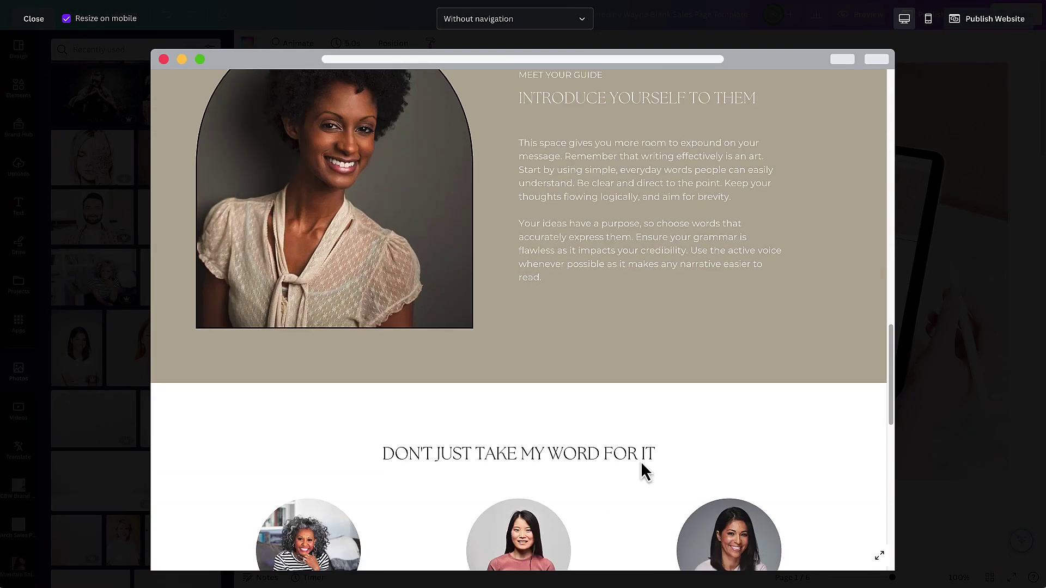
{"action": "scroll", "coordinate": [774, 467], "scroll_direction": "up", "scroll_amount": 20}
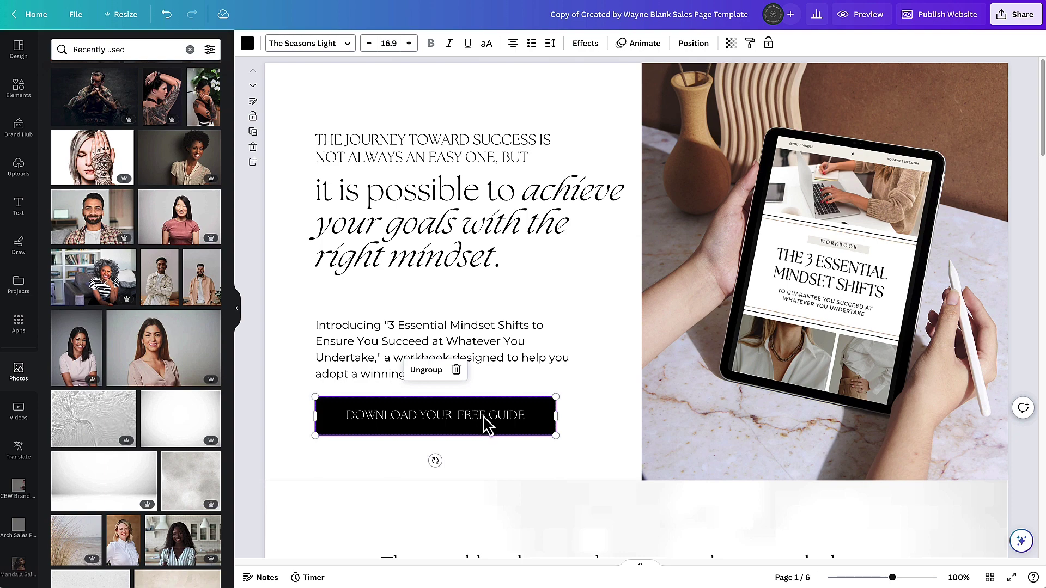
Step: Look at the link options for page 1's "DOWNLOAD YOUR FREE GUIDE" button without assigning a link
{"action": "right_click", "coordinate": [484, 424]}
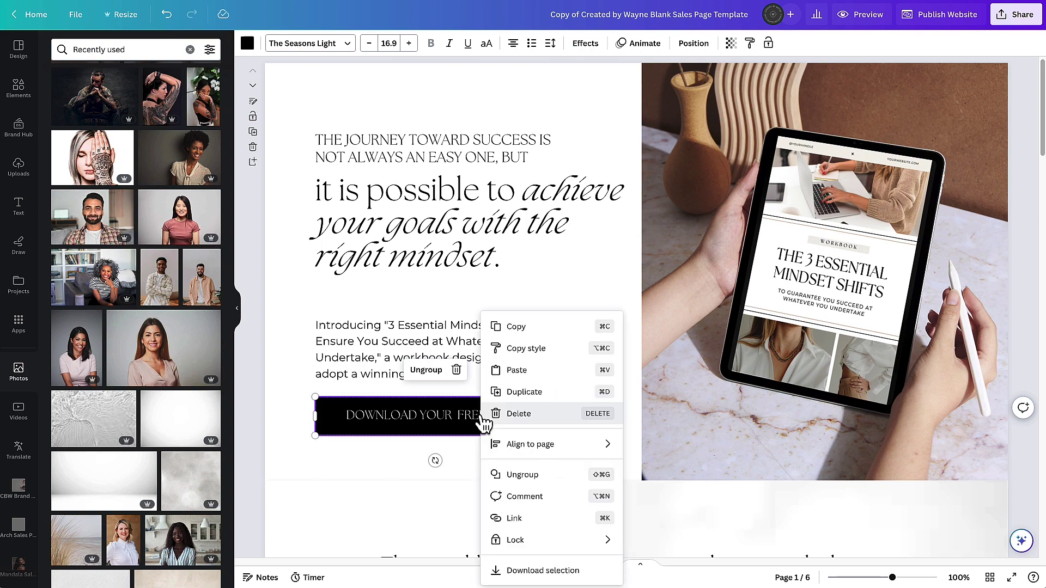
{"action": "left_click", "coordinate": [521, 519]}
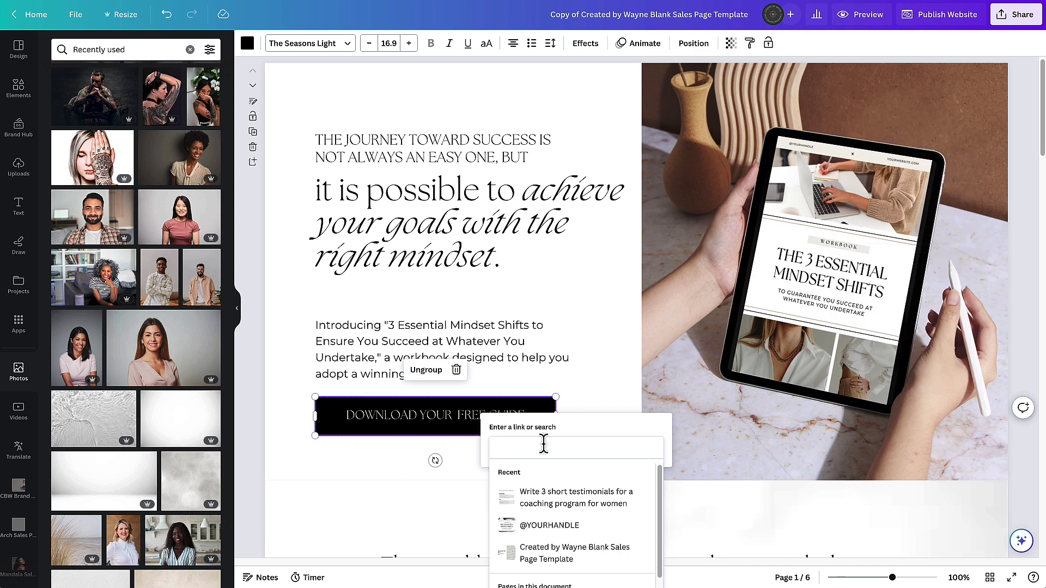
{"action": "left_click", "coordinate": [606, 378]}
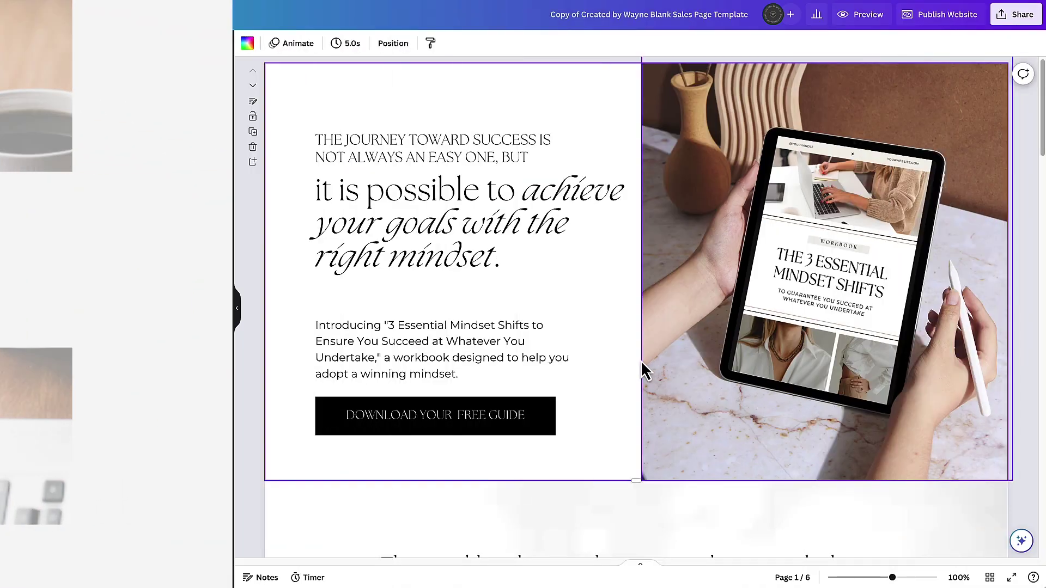
Step: Add a blank page after page 1, and copy the share link of the Landing Page Demo form in Typeform
{"action": "key", "text": "ctrl+Return"}
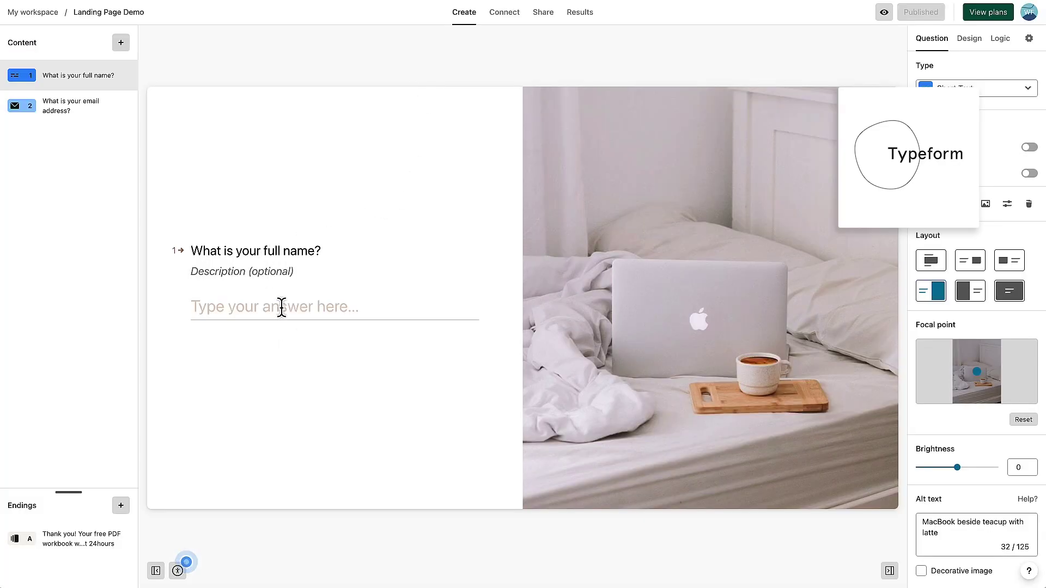
{"action": "left_click", "coordinate": [64, 115]}
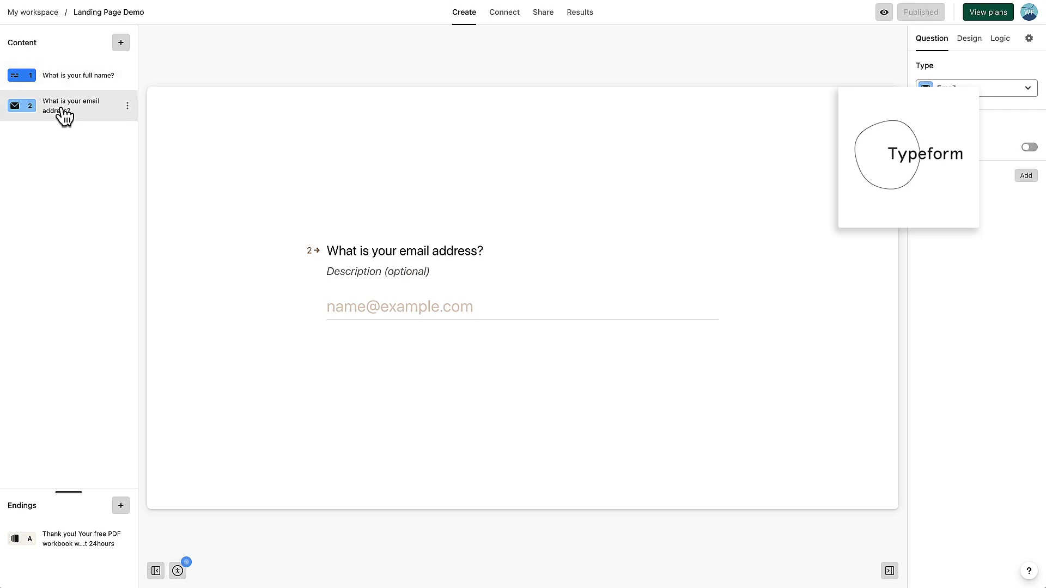
{"action": "left_click", "coordinate": [76, 83]}
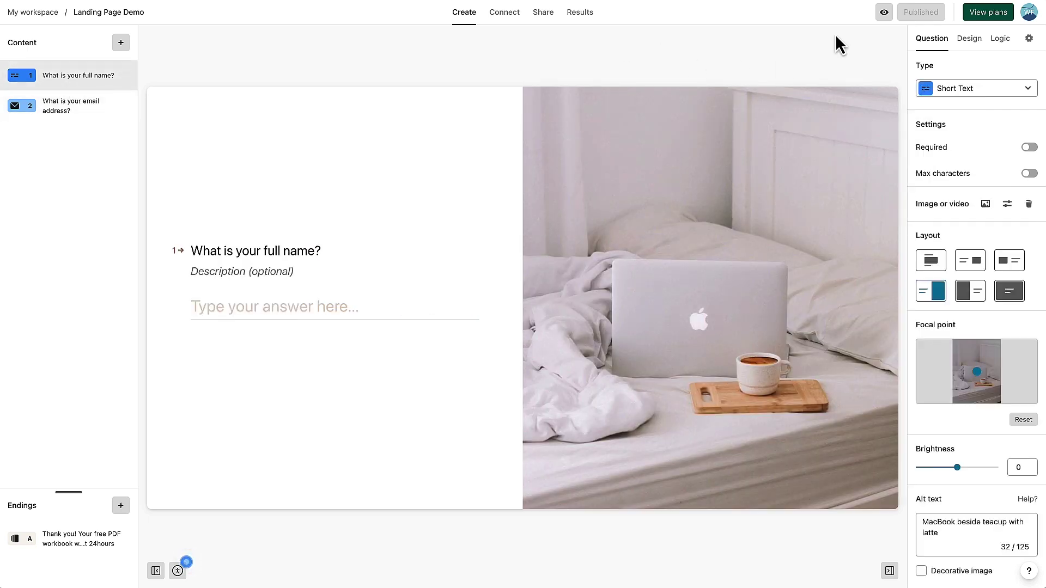
{"action": "left_click", "coordinate": [542, 14]}
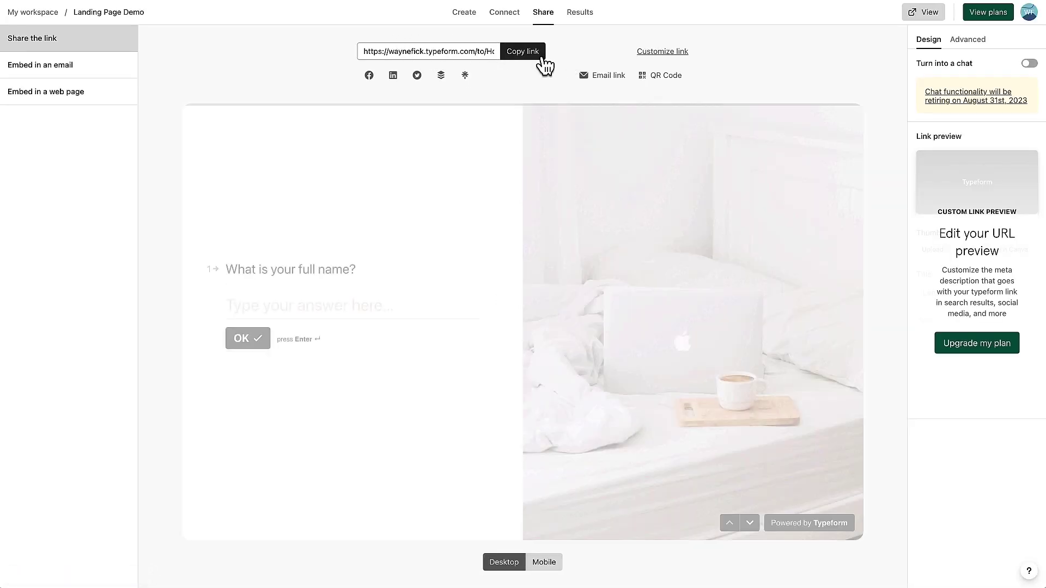
{"action": "left_click", "coordinate": [527, 53]}
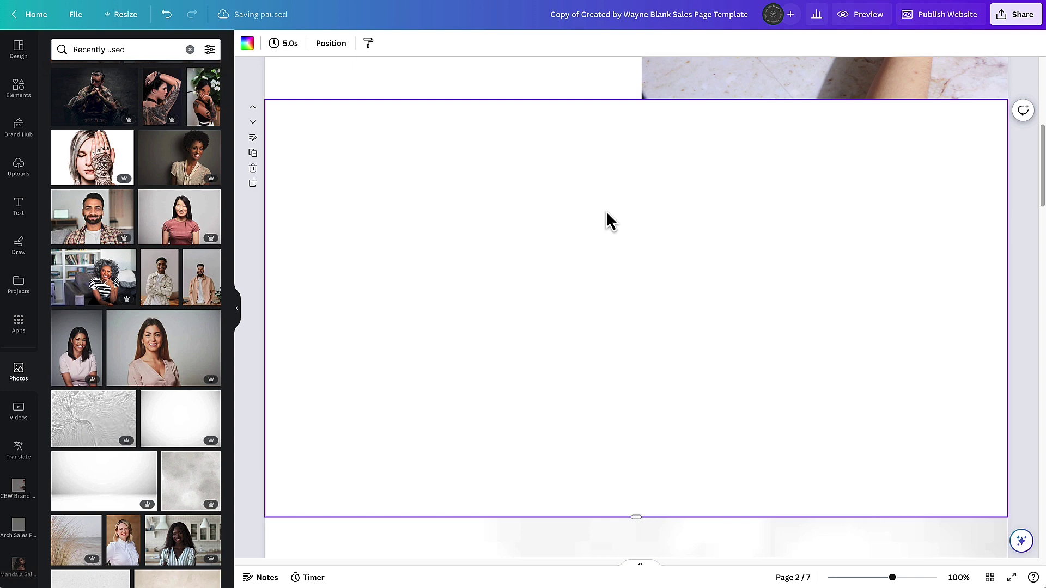
Step: Back in Canva, embed the copied Typeform form on page 2, enlarge it to nearly the page's height and centre it horizontally
{"action": "key", "text": "ctrl+v"}
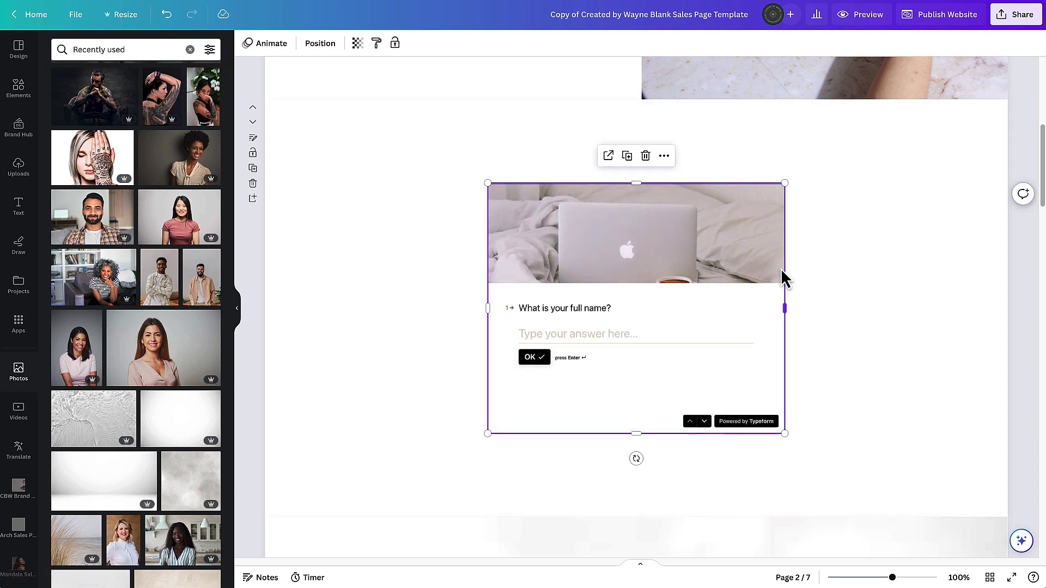
{"action": "mouse_move", "coordinate": [785, 266]}
{"action": "left_mouse_down"}
{"action": "mouse_move", "coordinate": [770, 263]}
{"action": "mouse_move", "coordinate": [782, 263]}
{"action": "left_mouse_up"}
{"action": "left_click_drag", "start_coordinate": [711, 260], "coordinate": [647, 214]}
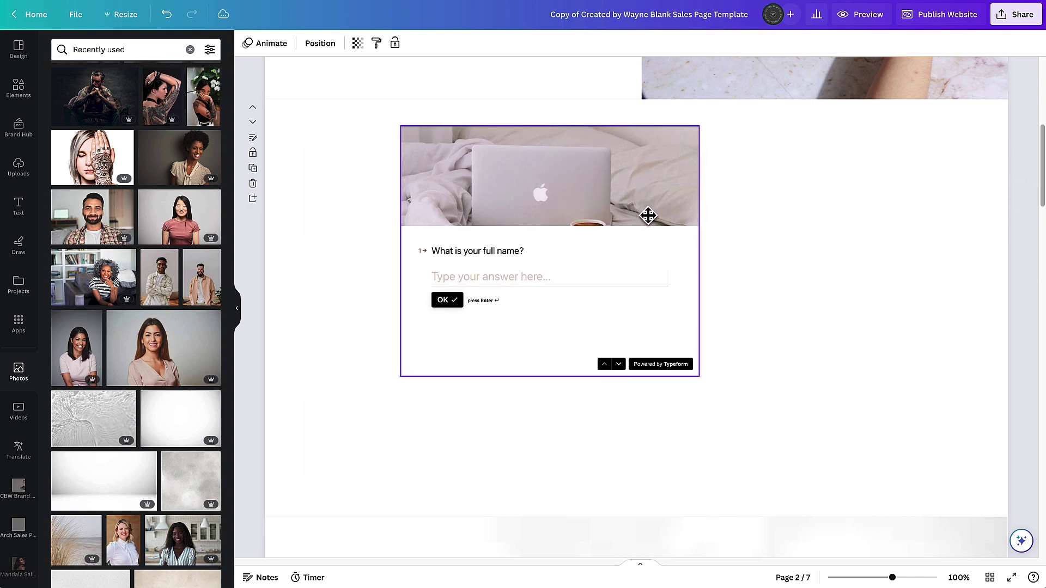
{"action": "left_click_drag", "start_coordinate": [700, 376], "coordinate": [852, 483]}
{"action": "mouse_move", "coordinate": [726, 310]}
{"action": "left_mouse_down"}
{"action": "mouse_move", "coordinate": [740, 301]}
{"action": "mouse_move", "coordinate": [744, 312]}
{"action": "left_mouse_up"}
{"action": "left_click", "coordinate": [923, 268]}
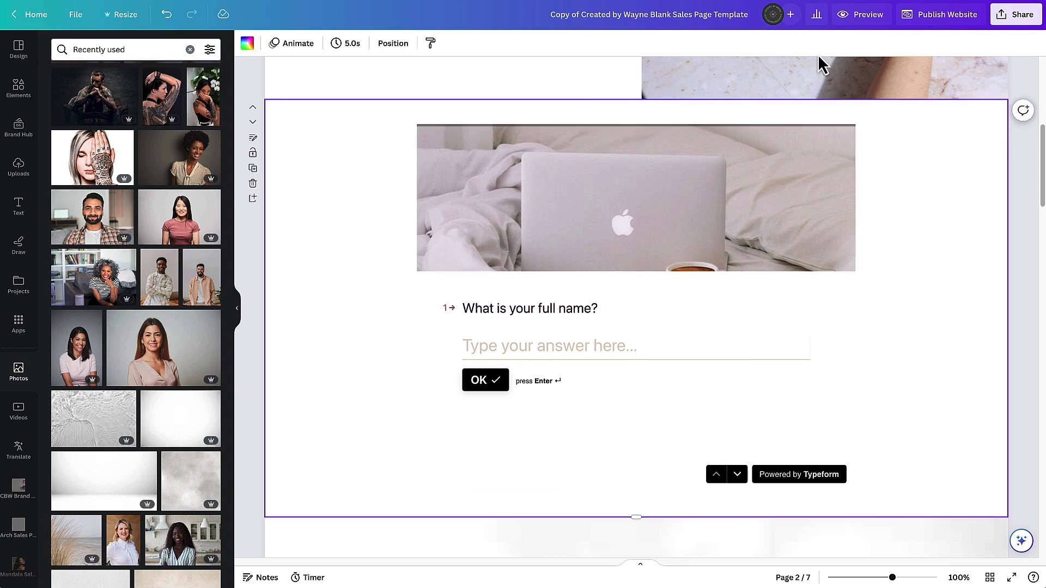
Step: Preview the website and test the embedded form by advancing from the full name question to the email question
{"action": "left_click", "coordinate": [862, 15]}
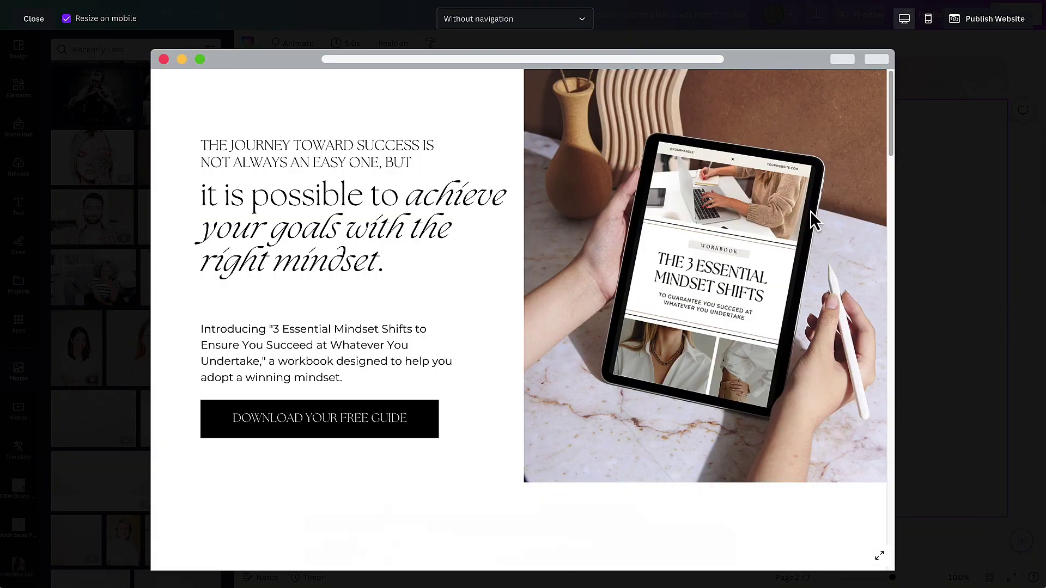
{"action": "scroll", "coordinate": [790, 206], "scroll_direction": "down", "scroll_amount": 6}
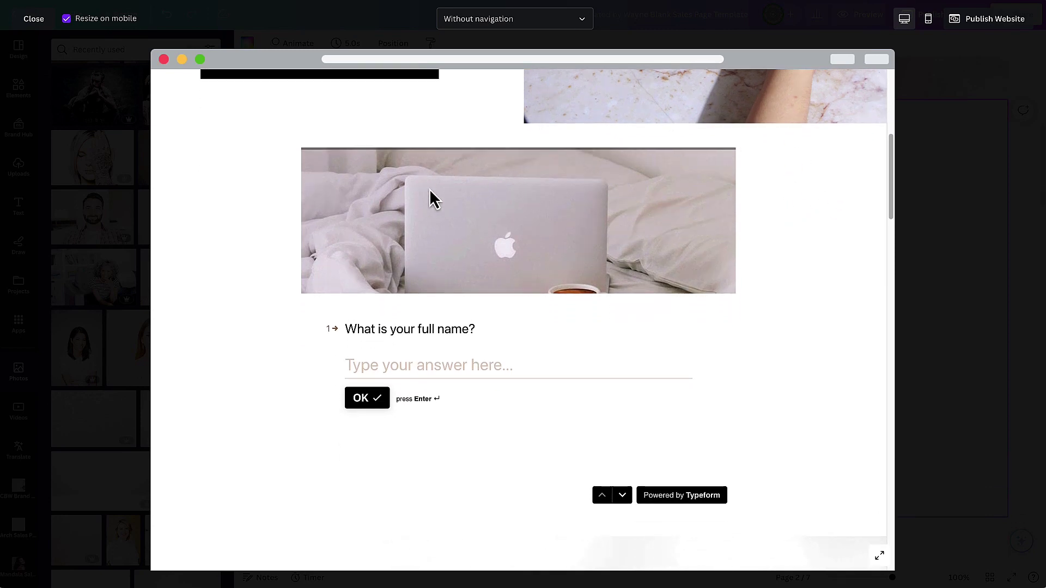
{"action": "left_click", "coordinate": [412, 367]}
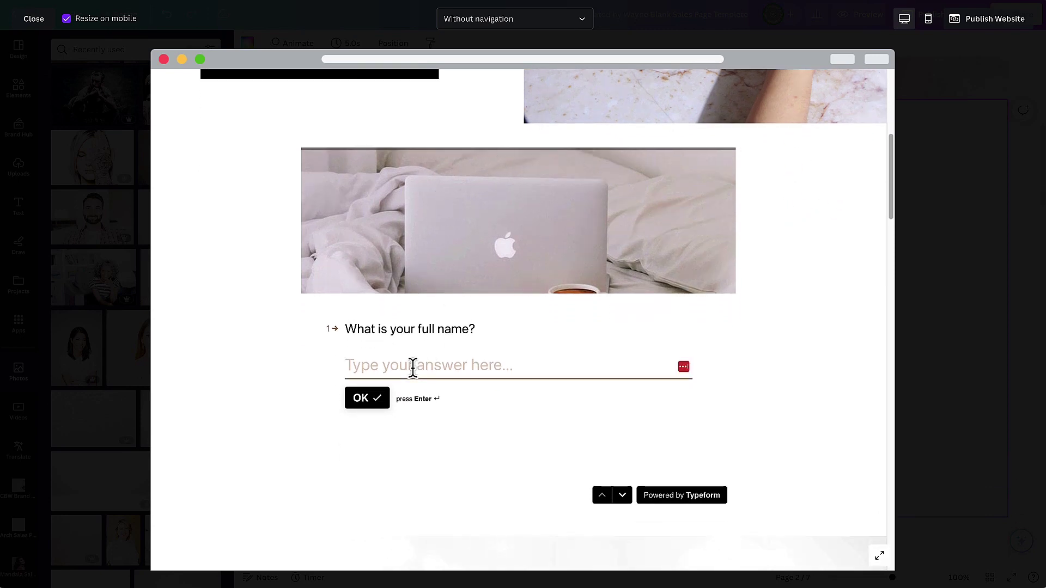
{"action": "left_click", "coordinate": [367, 401]}
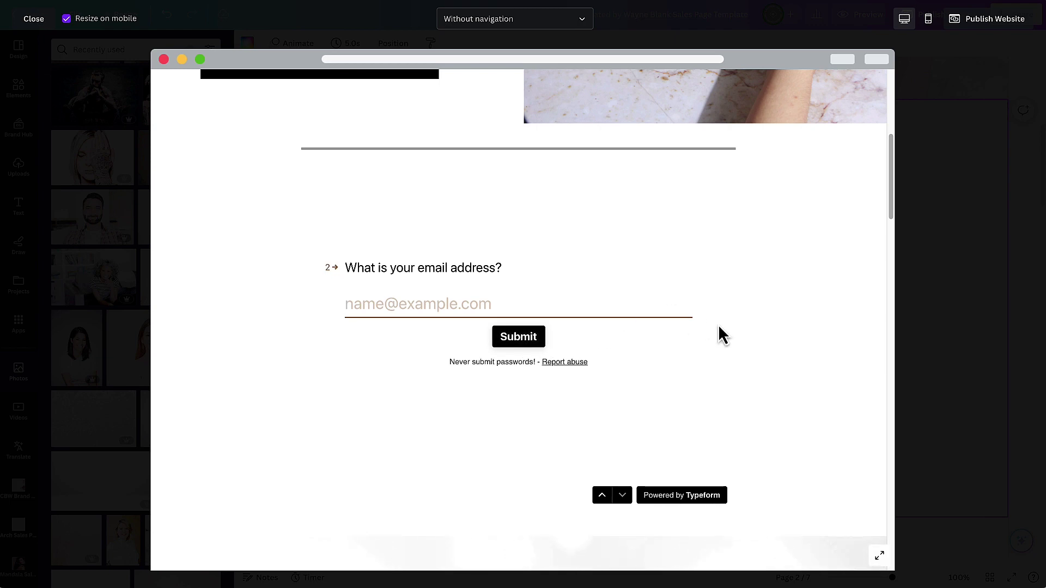
{"action": "key", "text": "Escape"}
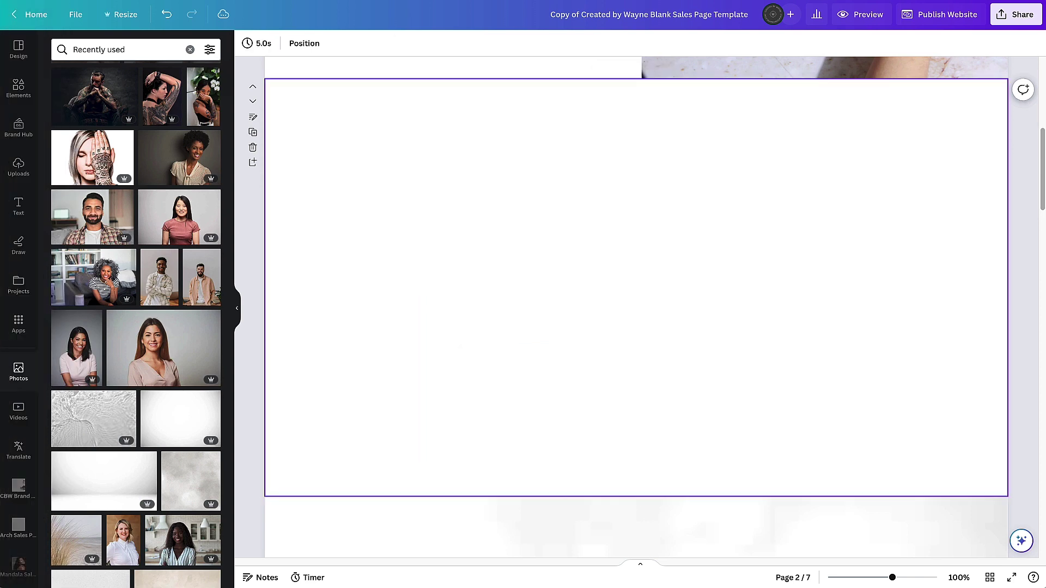
Step: Copy the 15 Minute Discovery Call link in Calendly, and open the Embeds app in Canva for the blank page 2
{"action": "left_click", "coordinate": [650, 233]}
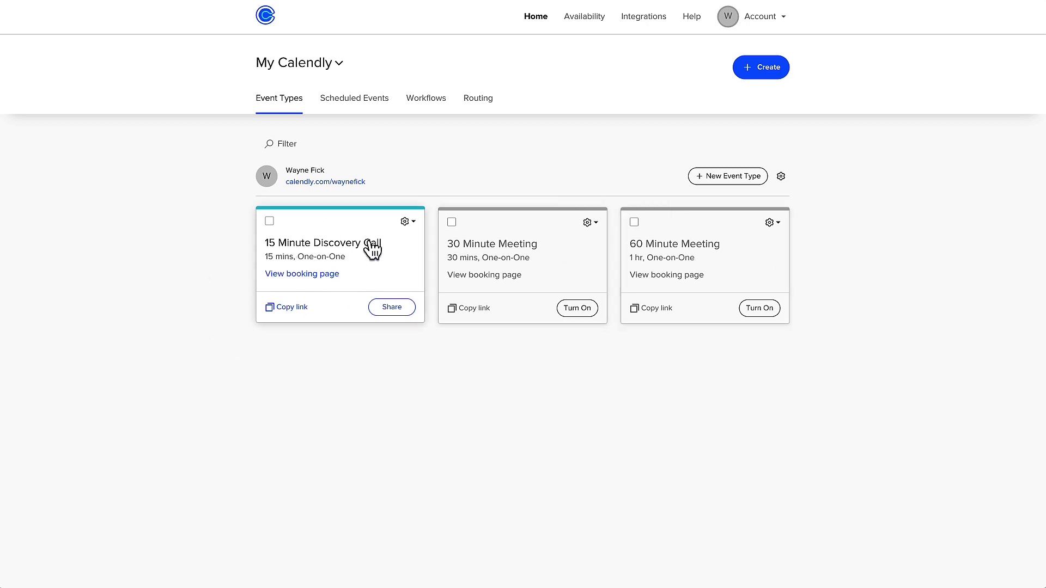
{"action": "left_click", "coordinate": [292, 310]}
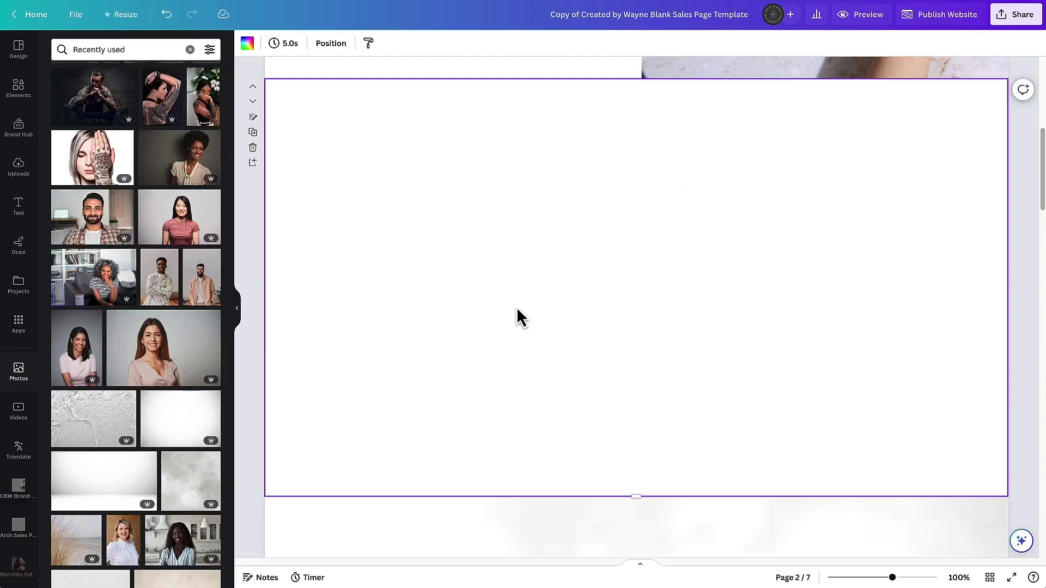
{"action": "left_click", "coordinate": [24, 330]}
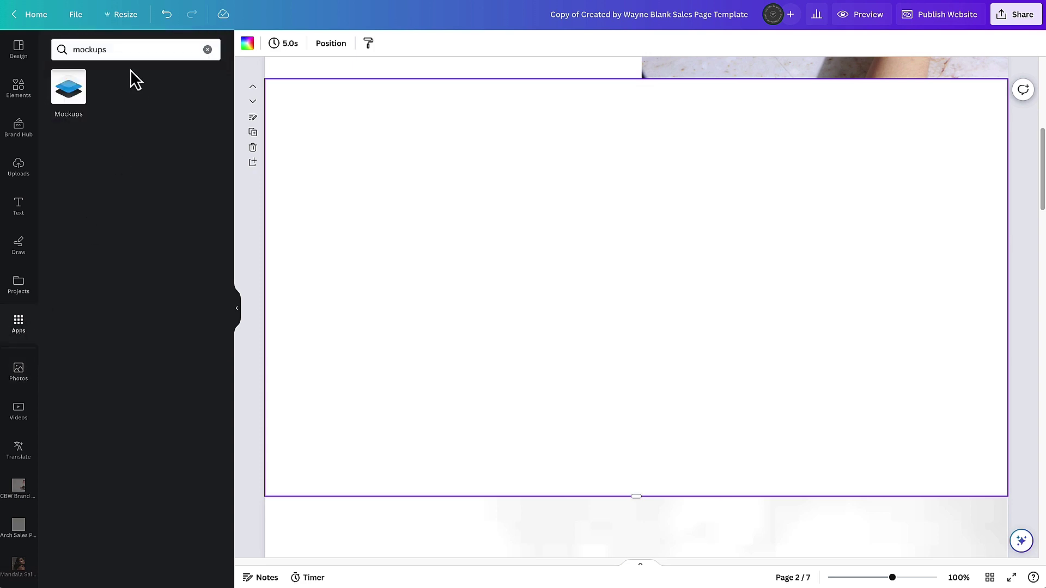
{"action": "left_click", "coordinate": [115, 56]}
{"action": "type", "text": "EM"}
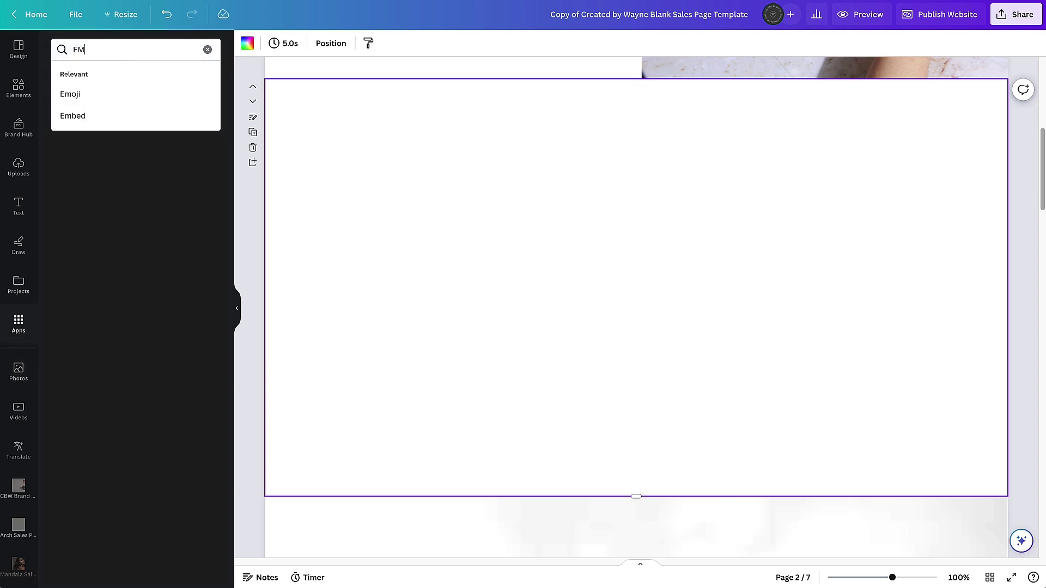
{"action": "type", "text": "N"}
{"action": "left_click", "coordinate": [72, 116]}
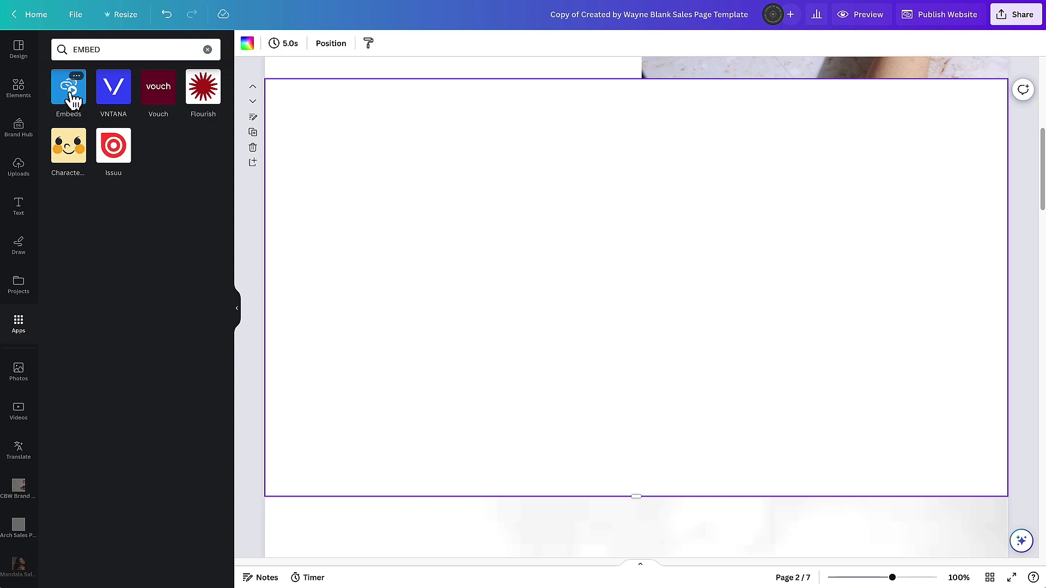
{"action": "left_click", "coordinate": [73, 98]}
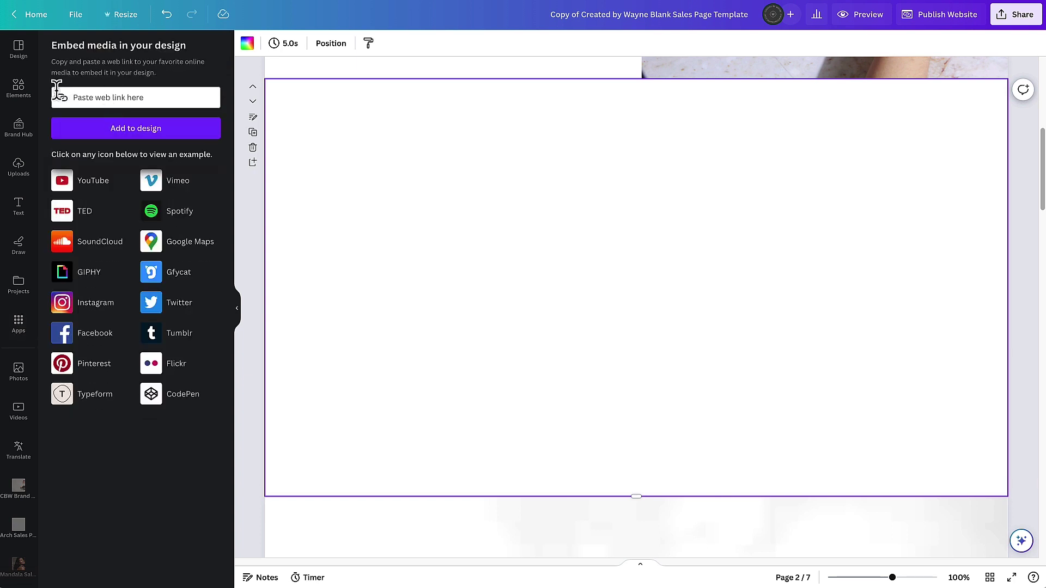
Step: Embed the copied Calendly booking link on page 2
{"action": "left_click", "coordinate": [122, 98]}
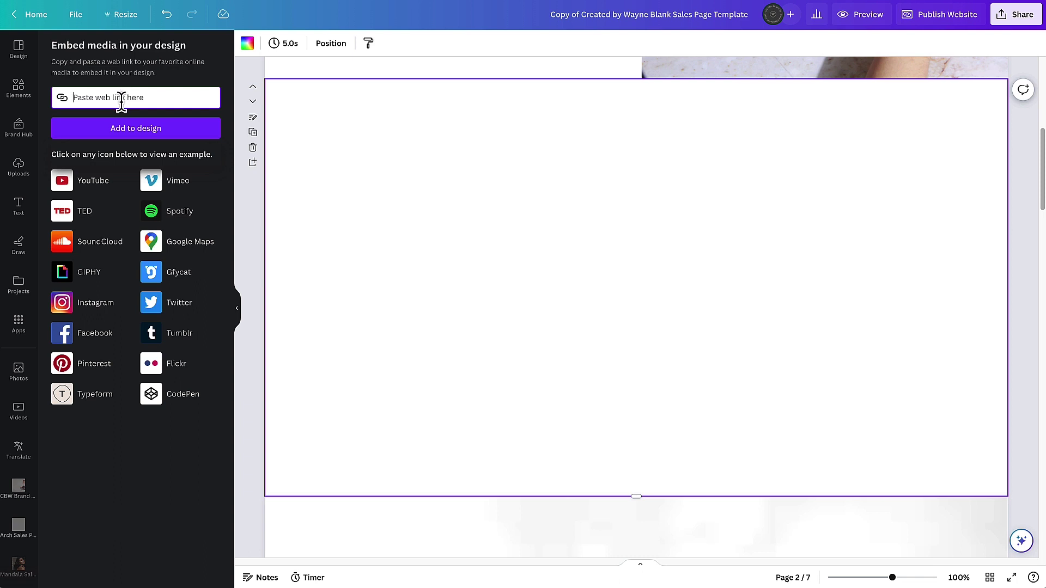
{"action": "key", "text": "ctrl+v"}
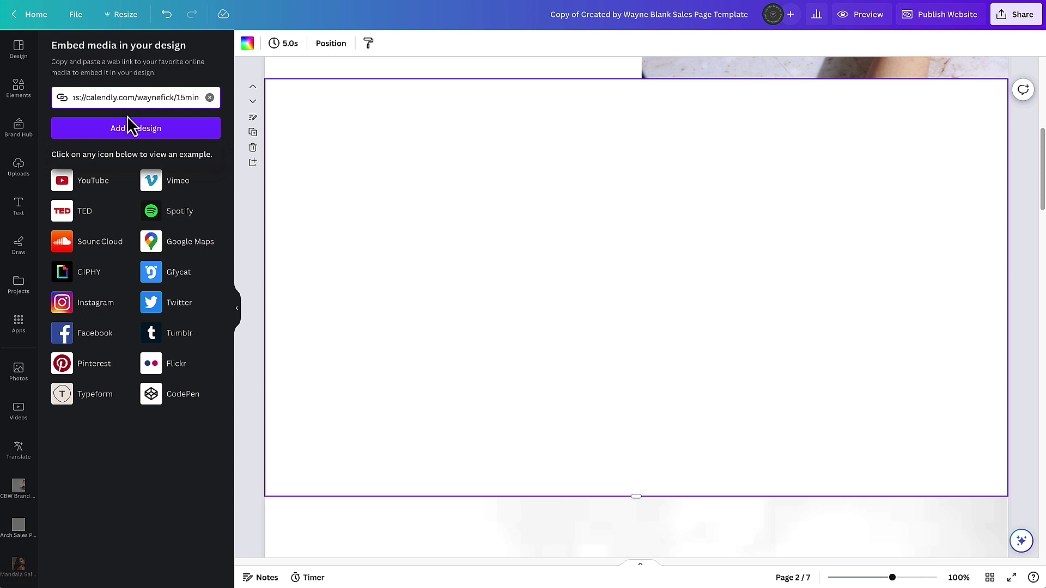
{"action": "left_click", "coordinate": [126, 133]}
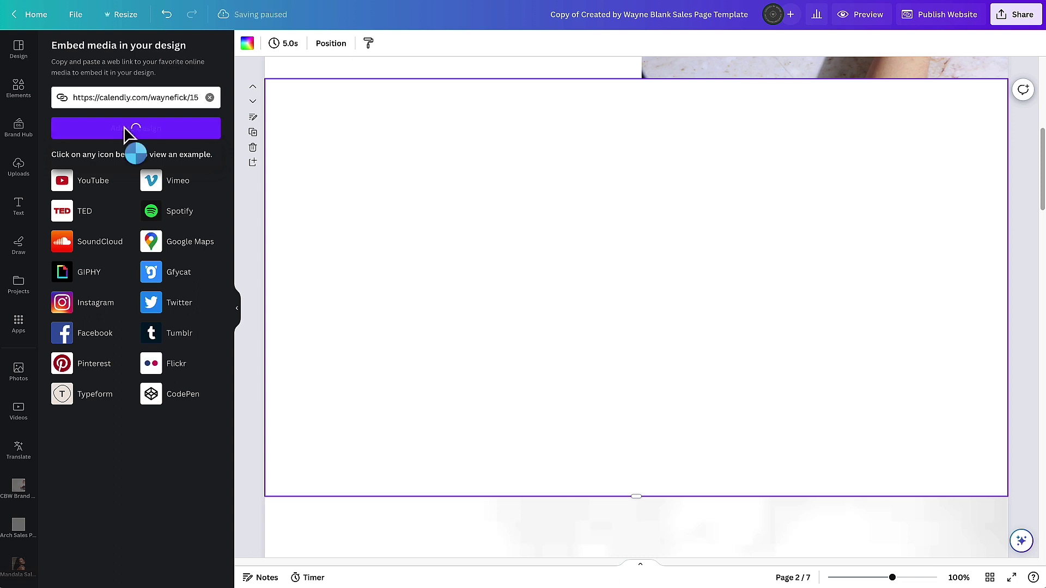
Step: Extend page 2 downward until it fits the whole Calendly calendar and its time zone line with space below
{"action": "scroll", "coordinate": [892, 325], "scroll_direction": "down", "scroll_amount": 1}
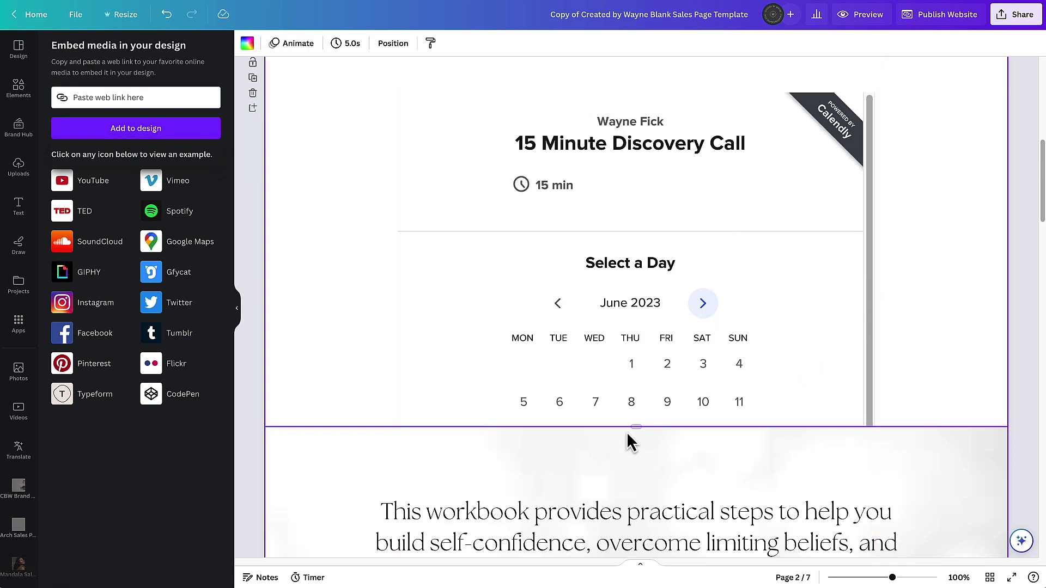
{"action": "left_click_drag", "start_coordinate": [636, 427], "coordinate": [643, 558]}
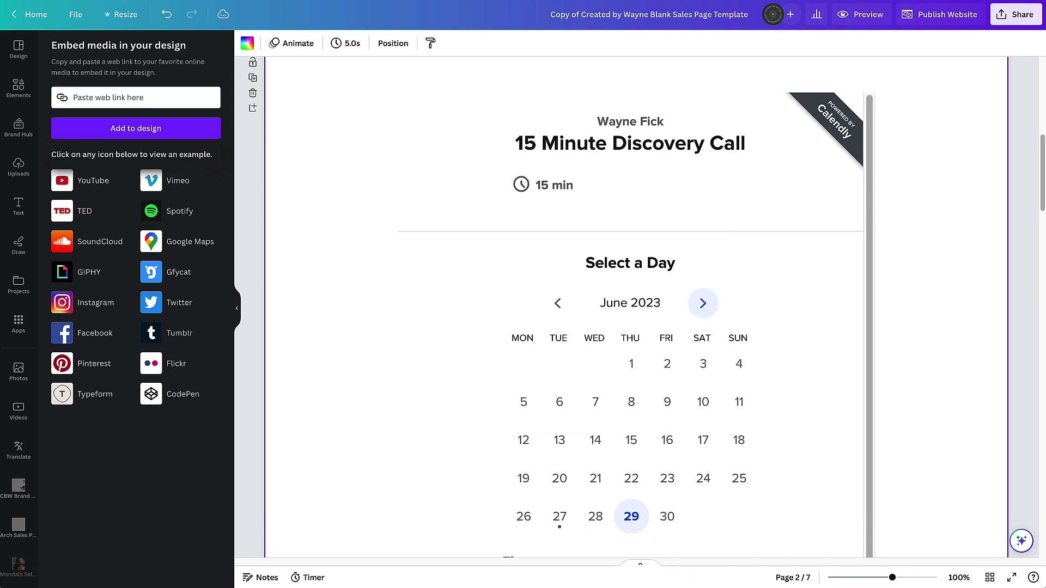
{"action": "scroll", "coordinate": [836, 406], "scroll_direction": "down", "scroll_amount": 4}
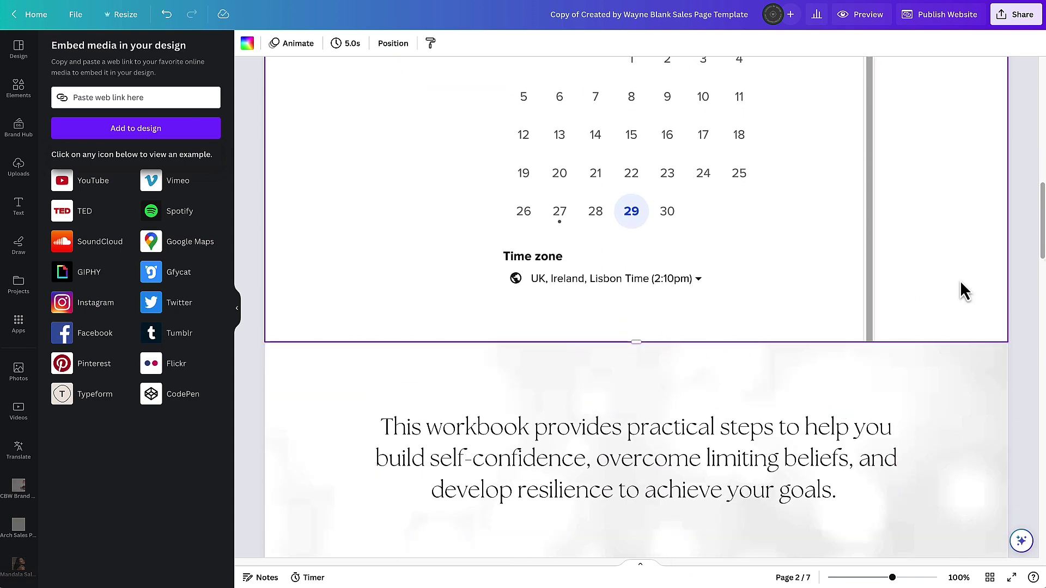
{"action": "left_click_drag", "start_coordinate": [635, 342], "coordinate": [633, 494]}
Step: Shrink and recentre the Calendly calendar near the top edge of page 2, and shorten the page to just below it
{"action": "scroll", "coordinate": [948, 335], "scroll_direction": "up", "scroll_amount": 10}
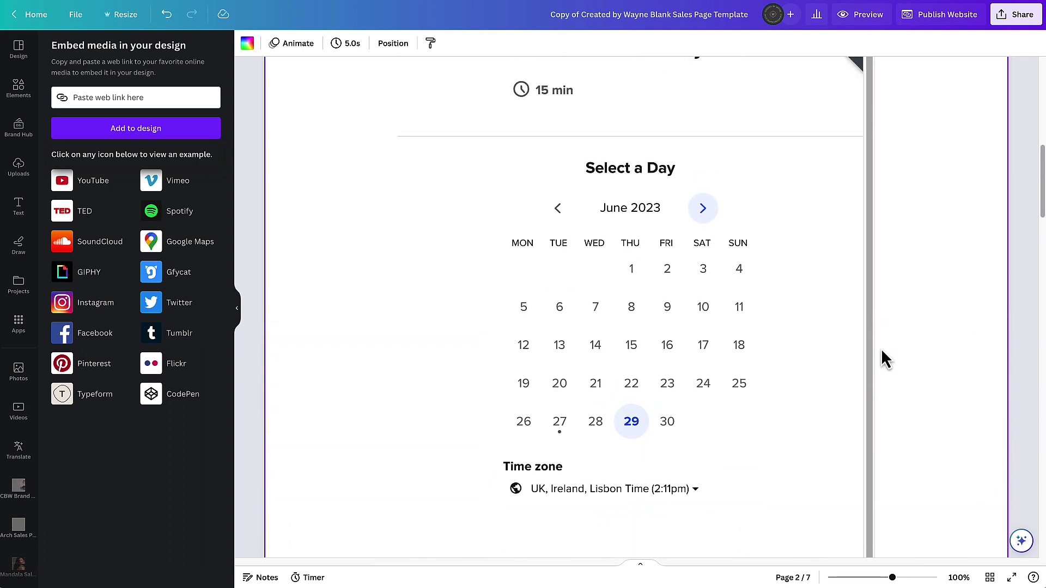
{"action": "left_click", "coordinate": [800, 387]}
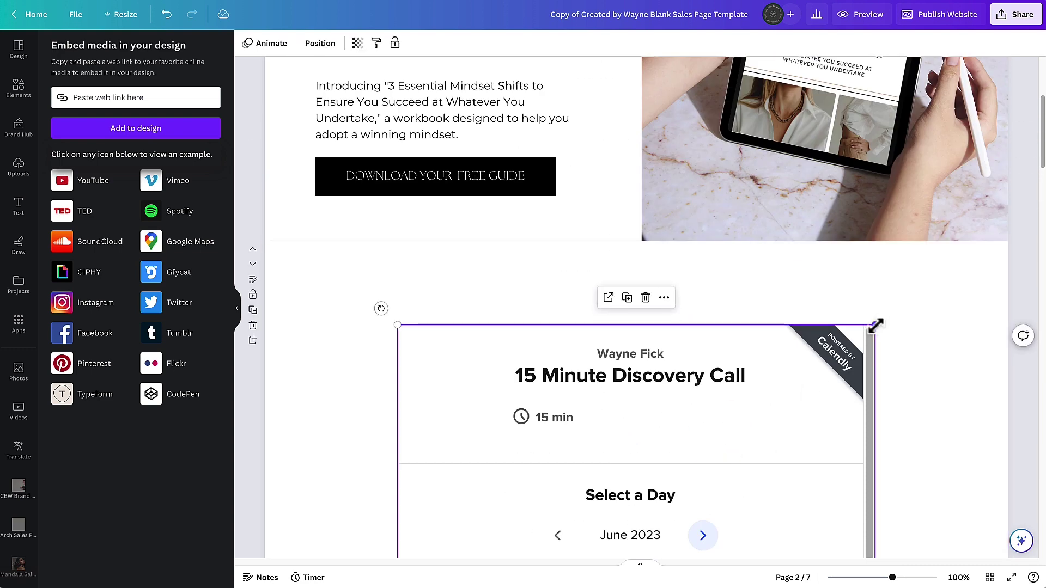
{"action": "left_click_drag", "start_coordinate": [874, 325], "coordinate": [787, 434]}
{"action": "left_click_drag", "start_coordinate": [676, 475], "coordinate": [717, 325]}
{"action": "scroll", "coordinate": [893, 325], "scroll_direction": "down", "scroll_amount": 10}
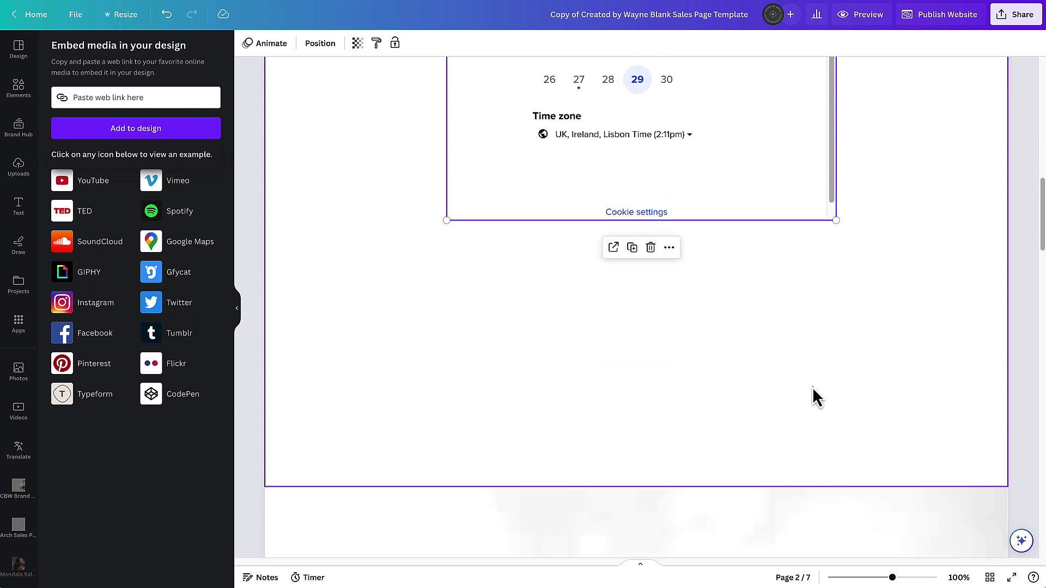
{"action": "left_click_drag", "start_coordinate": [626, 486], "coordinate": [665, 277]}
Step: Preview the website and test the embedded booking calendar by choosing June 29 and the 3:00pm slot, then close the preview
{"action": "left_click", "coordinate": [853, 15]}
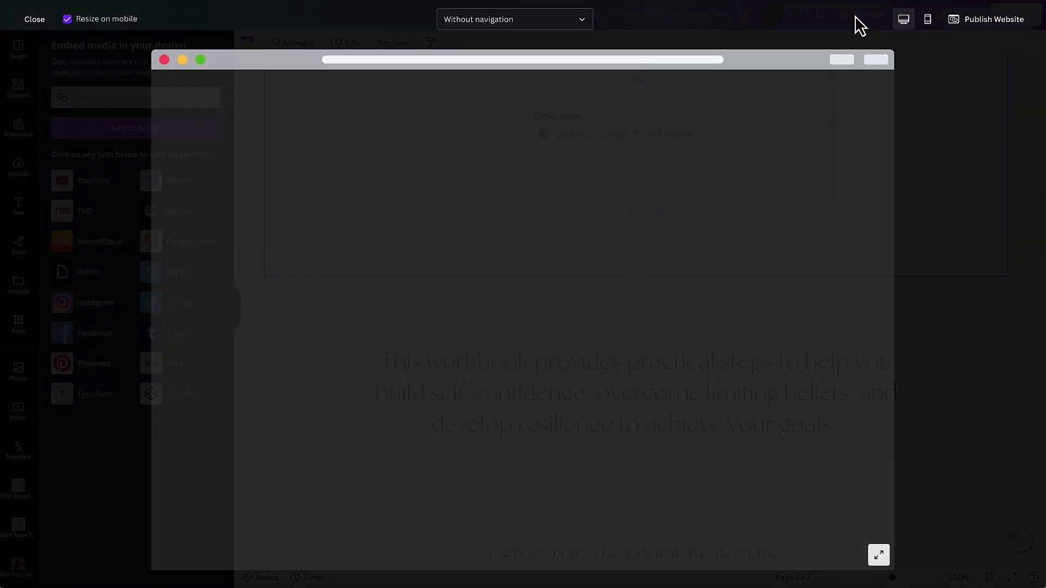
{"action": "scroll", "coordinate": [702, 248], "scroll_direction": "down", "scroll_amount": 7}
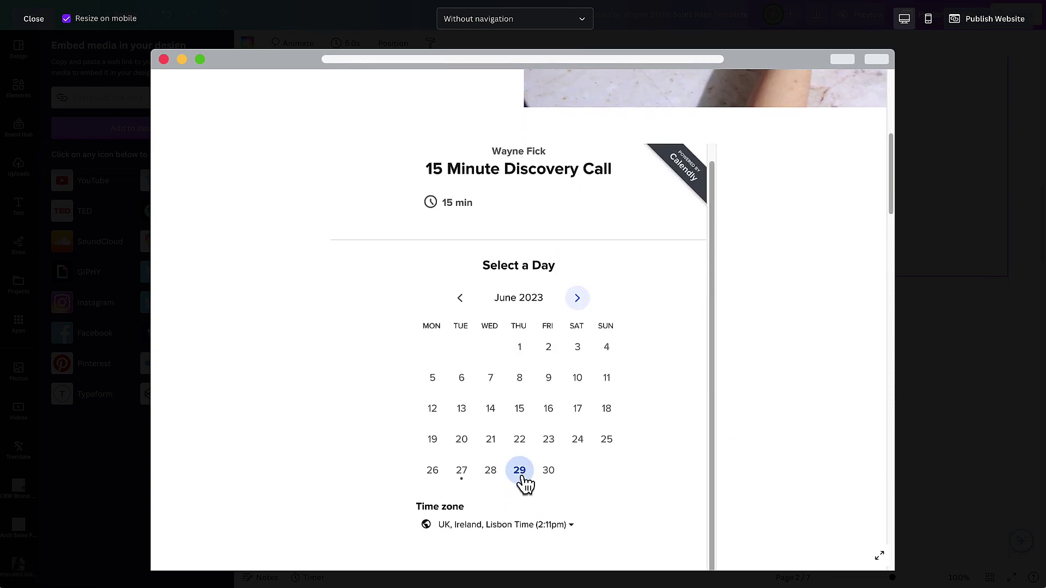
{"action": "left_click", "coordinate": [523, 475]}
{"action": "left_click", "coordinate": [518, 345]}
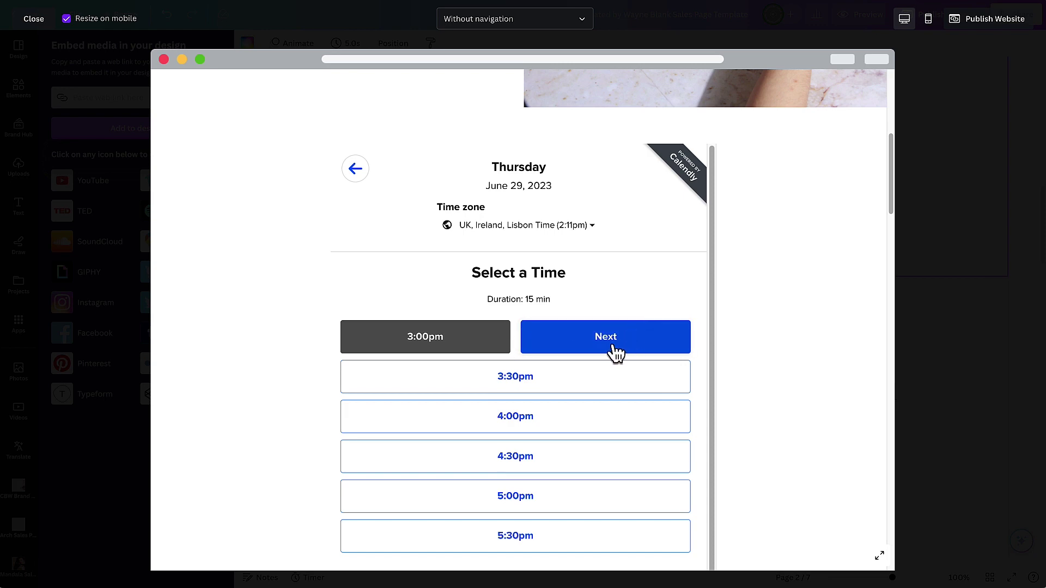
{"action": "left_click", "coordinate": [36, 22]}
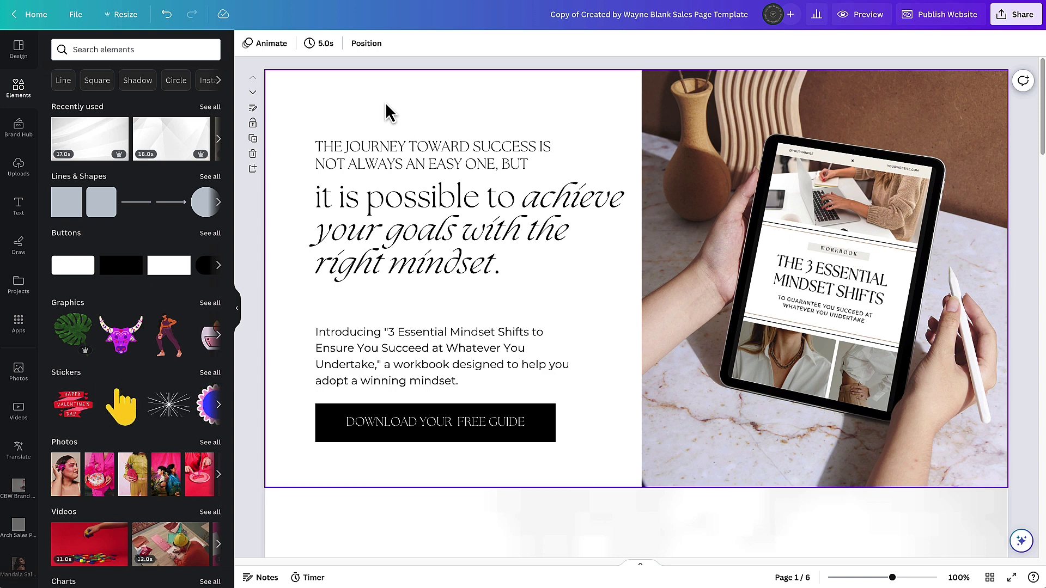
Step: Start publishing the website to a free Canva domain, without navigation, and proceed to the review settings
{"action": "left_click", "coordinate": [560, 115]}
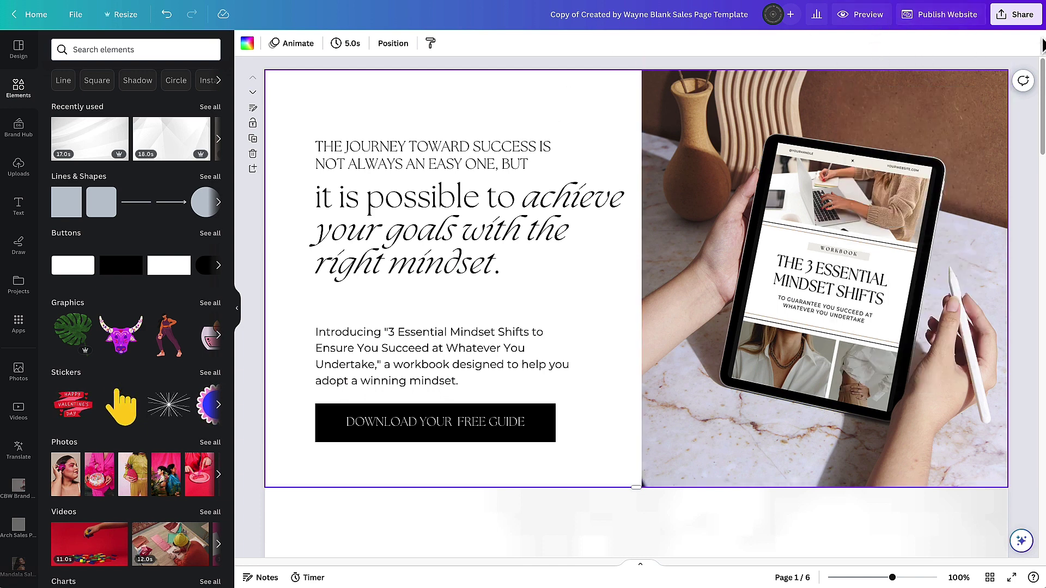
{"action": "left_click", "coordinate": [947, 17]}
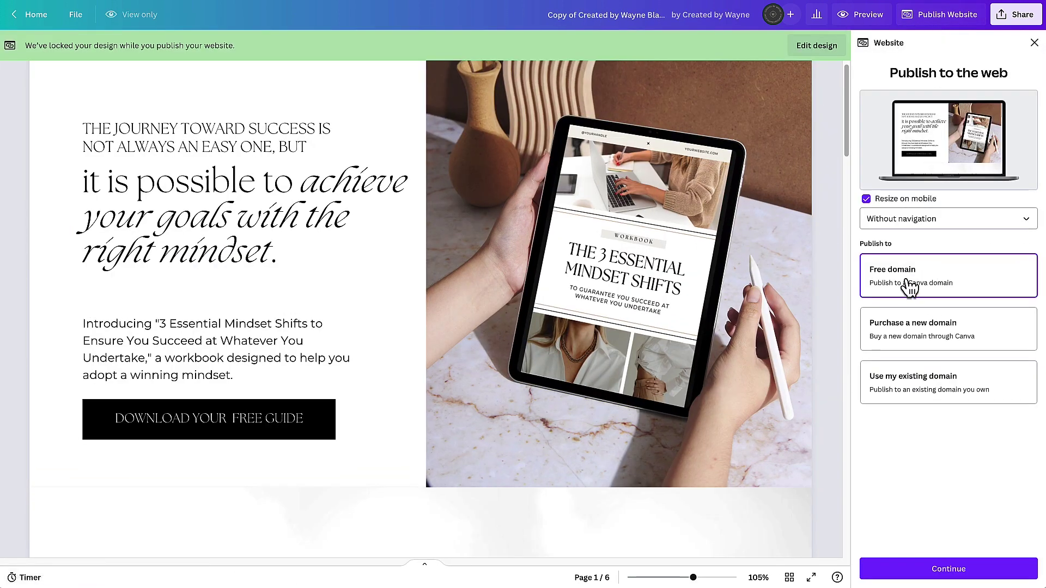
{"action": "left_click", "coordinate": [952, 572]}
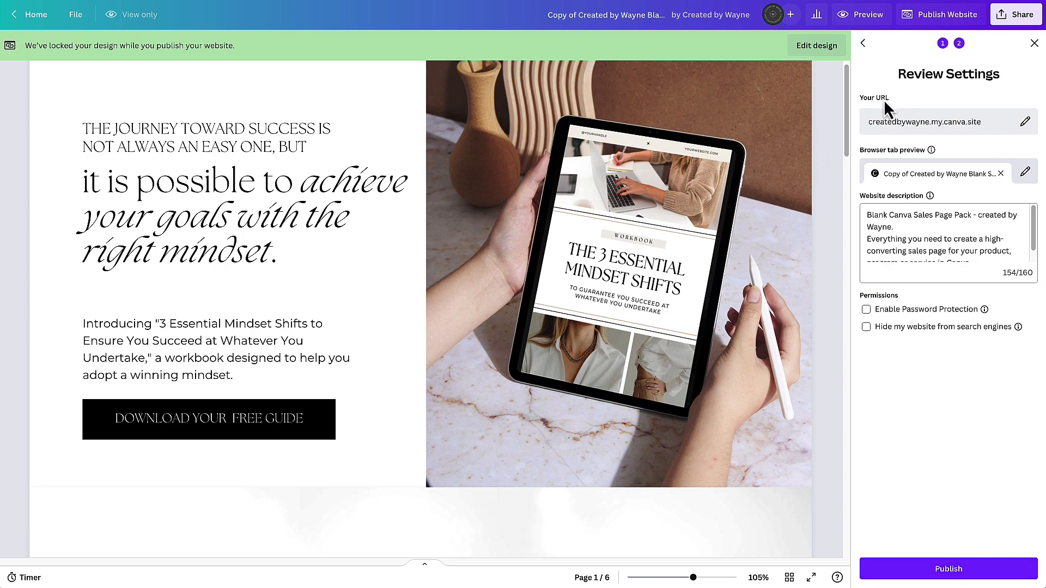
Step: Preview the whole website down to the final call to action and return to the publishing settings
{"action": "left_click", "coordinate": [864, 15]}
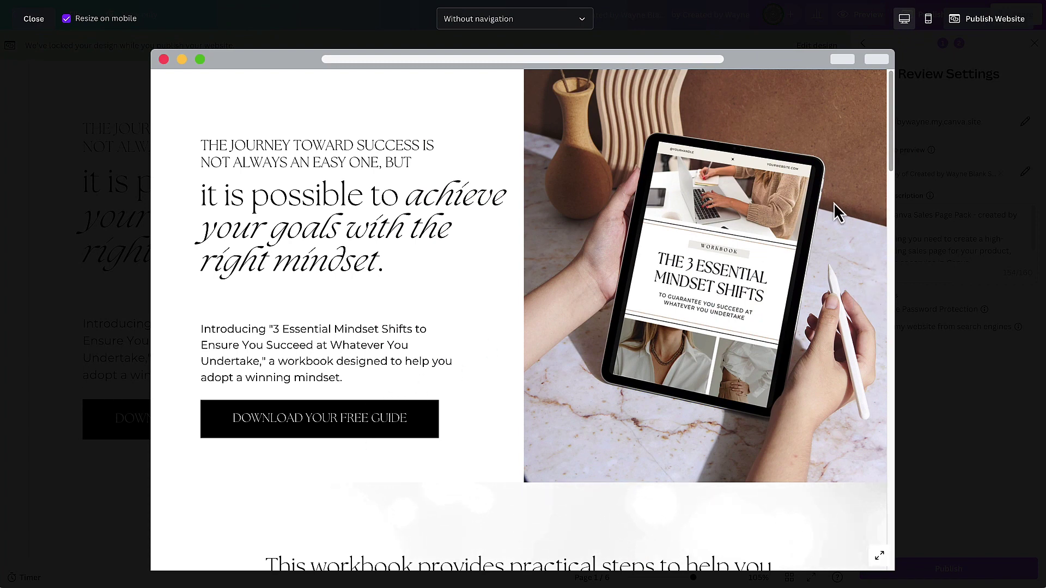
{"action": "left_click_drag", "start_coordinate": [895, 152], "coordinate": [917, 561]}
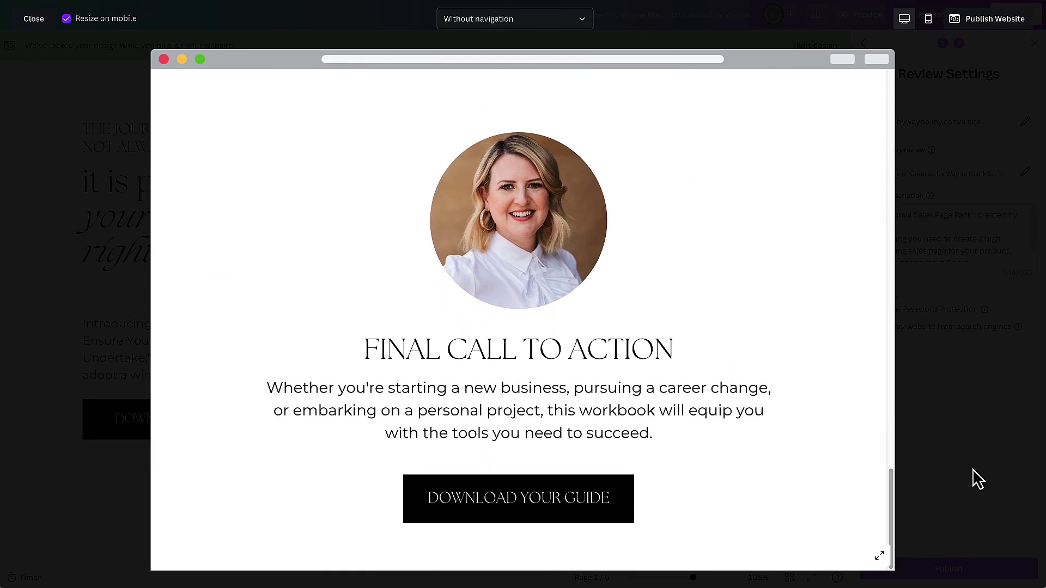
{"action": "left_click", "coordinate": [34, 20]}
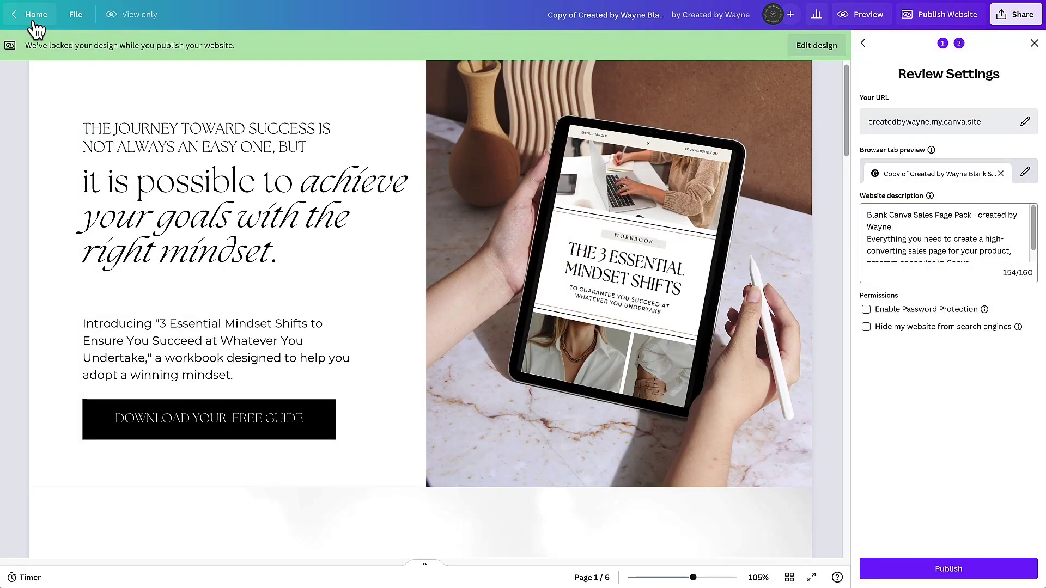